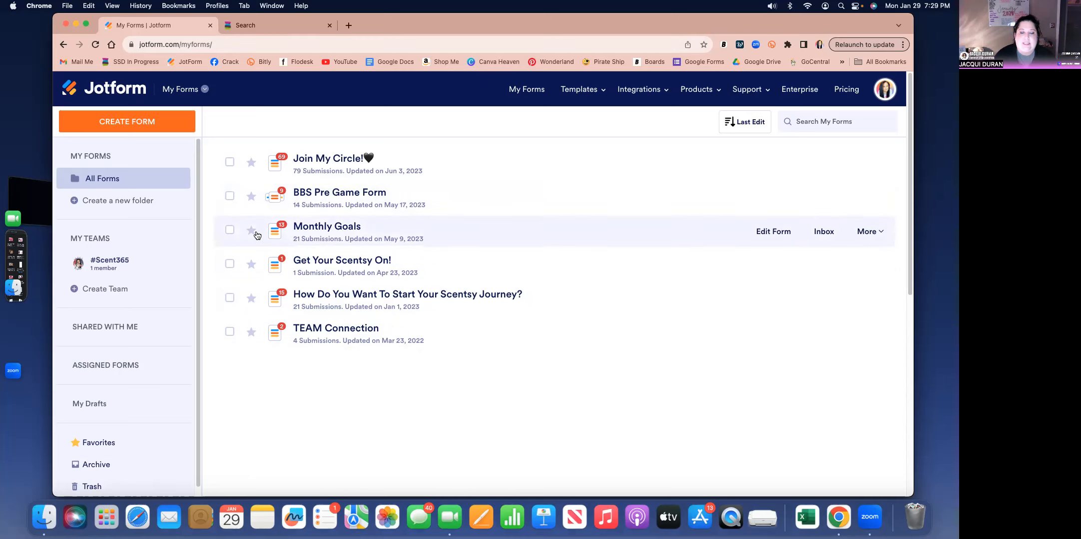
# - Select the Monthly Goals form and disable it
pyautogui.click(229, 230)
pyautogui.click(884, 236)
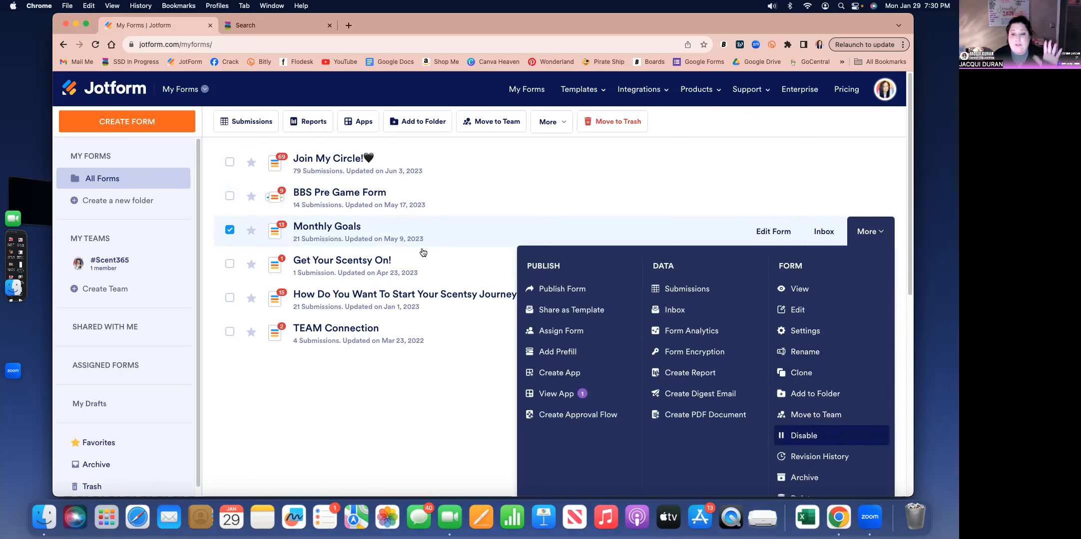
pyautogui.click(423, 252)
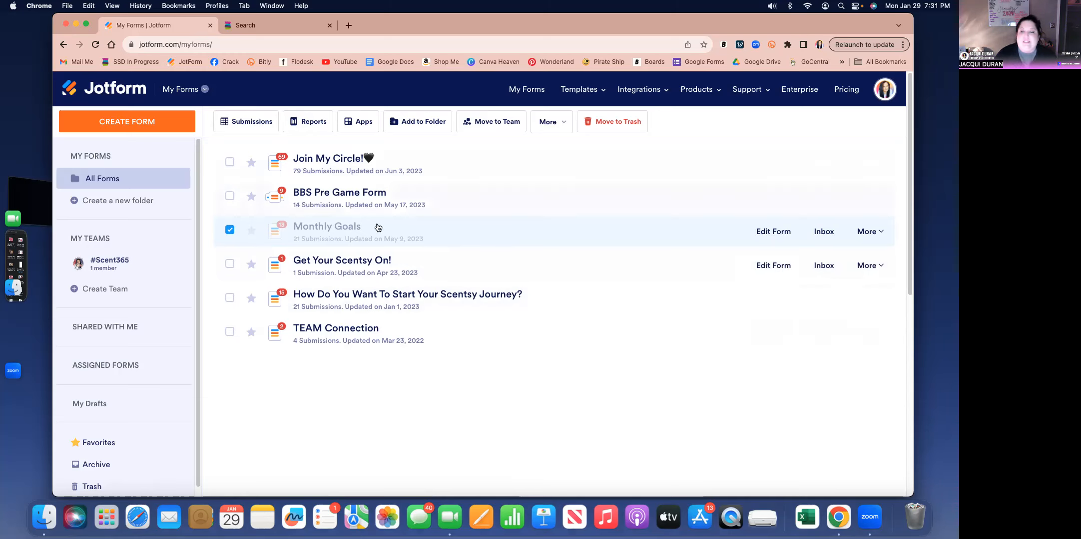
# - Enable the Monthly Goals form again
pyautogui.click(867, 233)
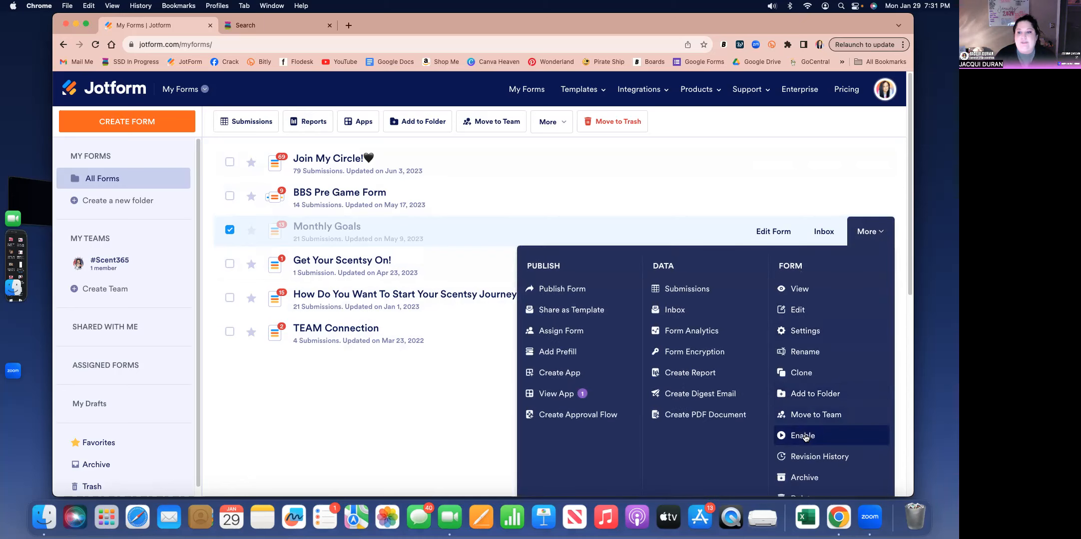
pyautogui.click(802, 437)
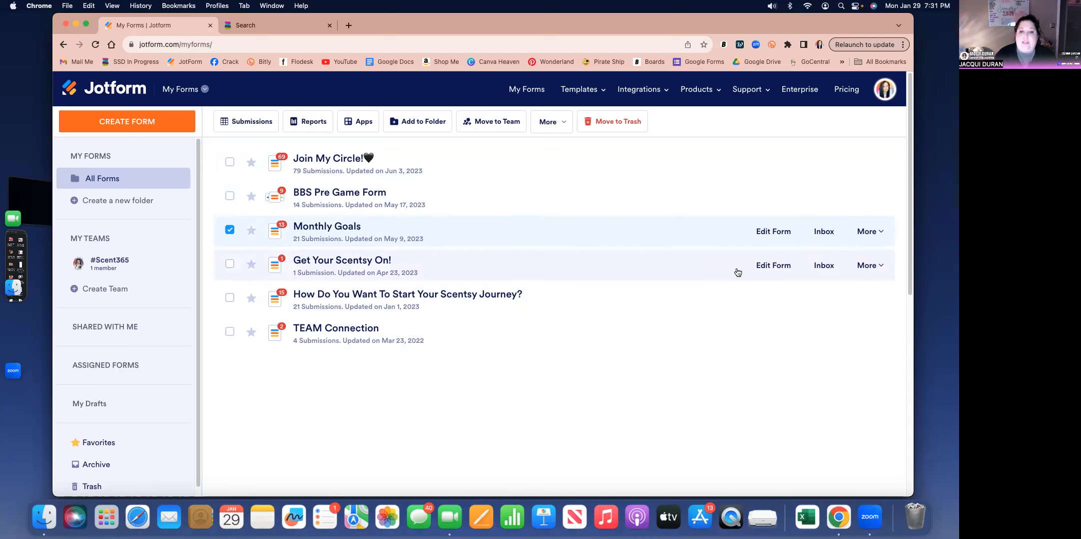
# - Disable the "Get Your Scentsy On!" form
pyautogui.click(879, 268)
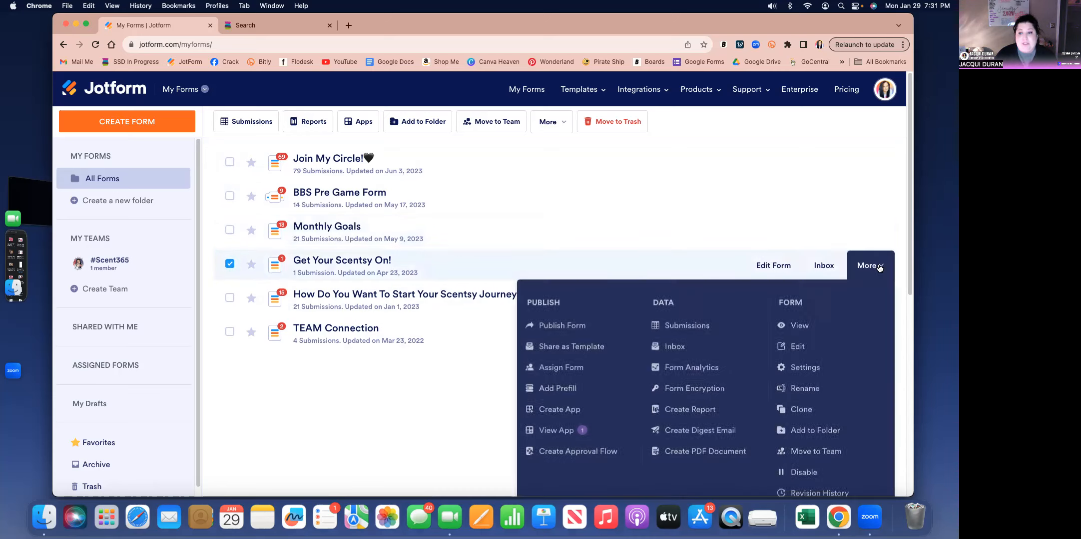
pyautogui.click(814, 469)
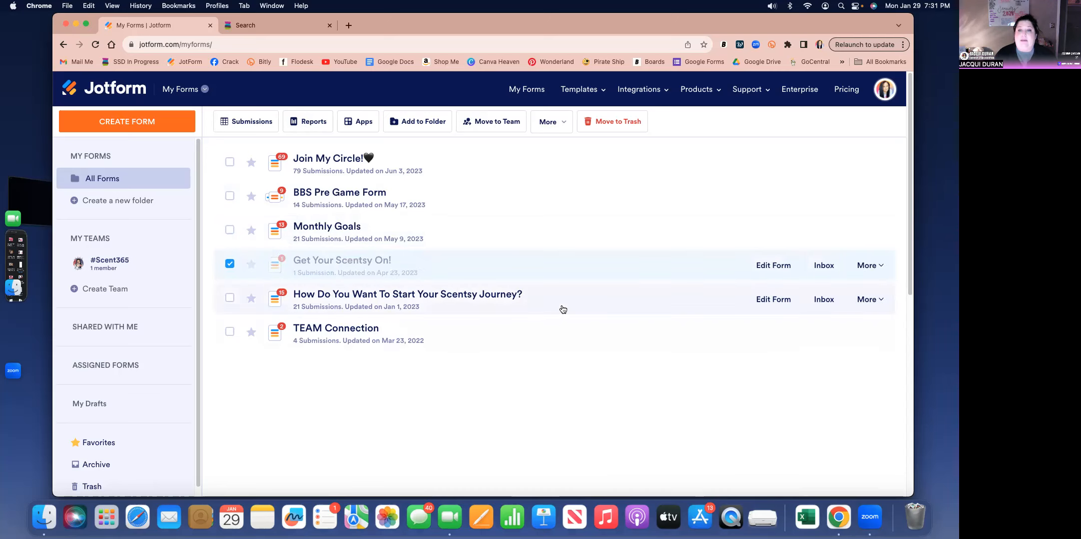
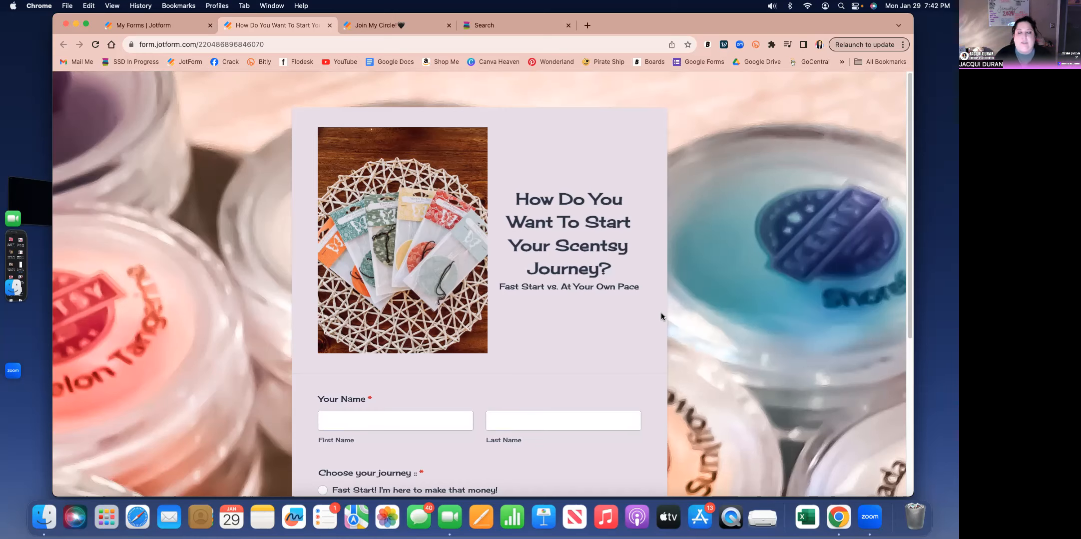
# - Review all the questions on the published "How Do You Want To Start Your Scentsy Journey?" form, down to its end
pyautogui.scroll(-3, 416, 417)
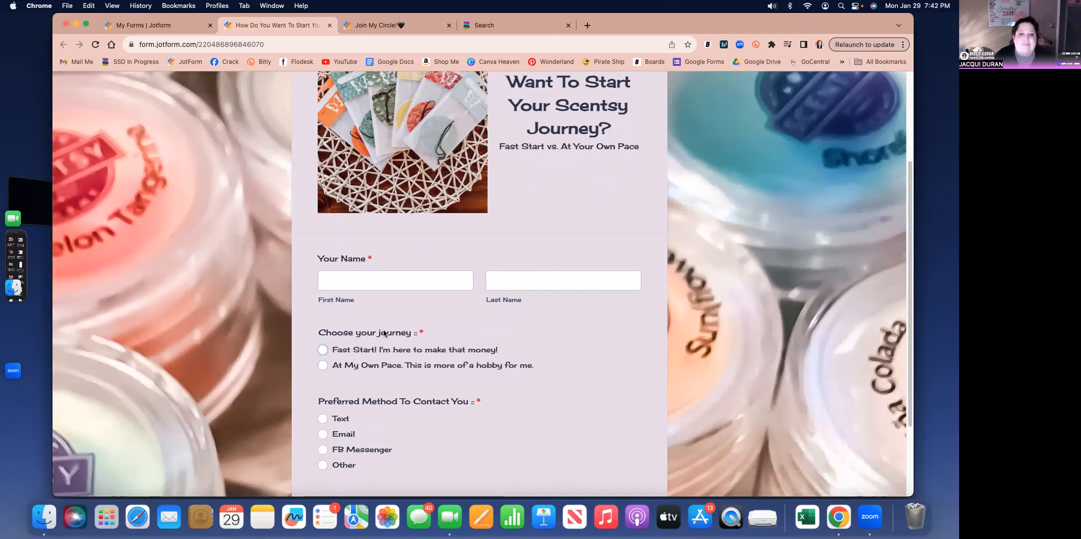
pyautogui.scroll(-1, 312, 368)
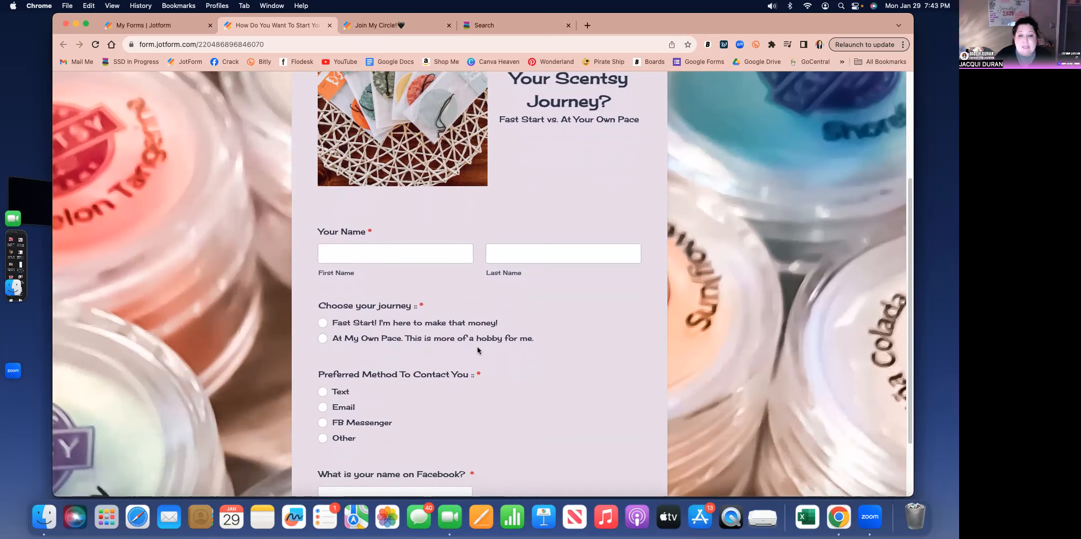
pyautogui.scroll(-1, 518, 371)
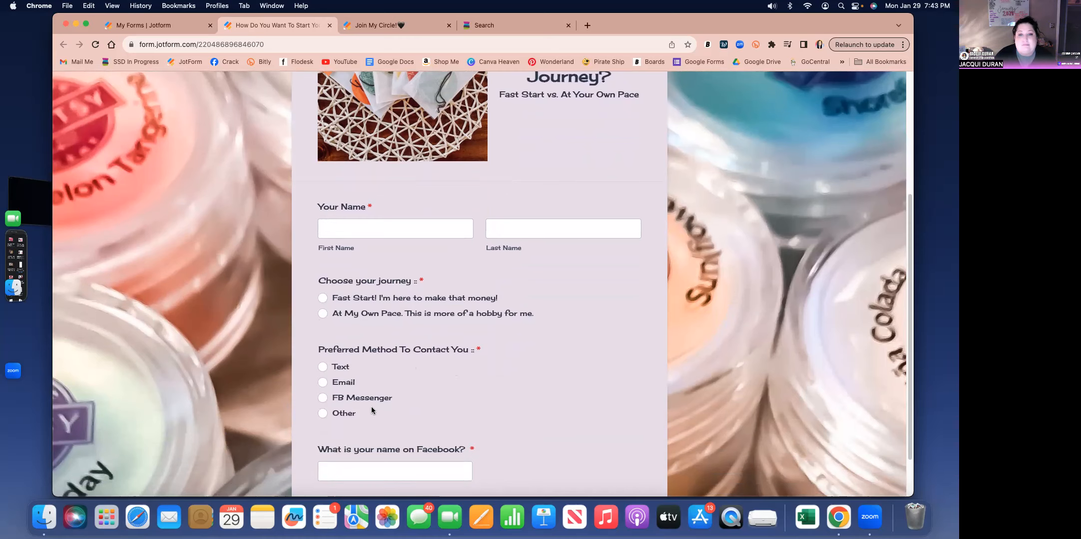
pyautogui.scroll(-2, 548, 418)
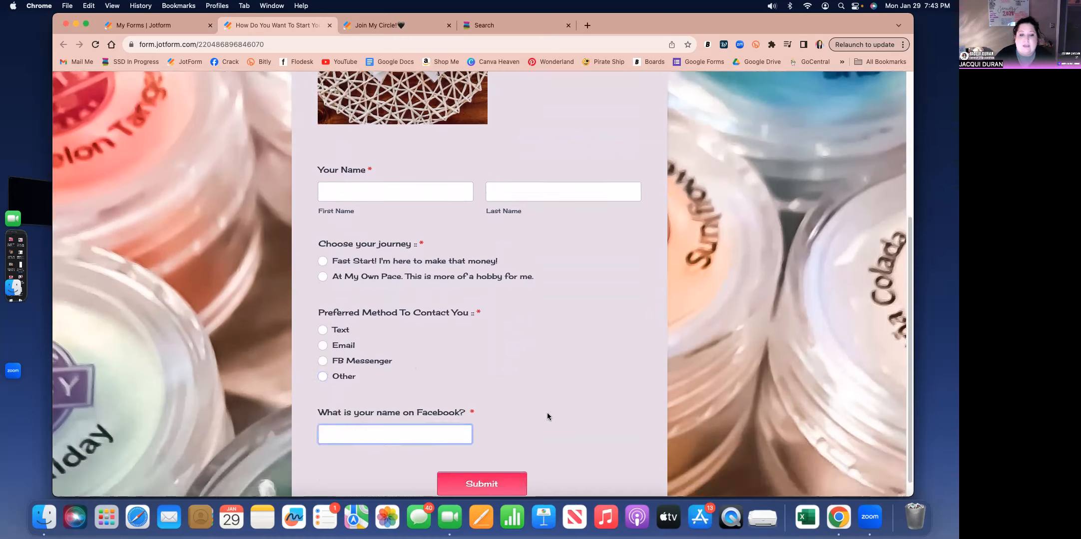
pyautogui.scroll(-1, 512, 424)
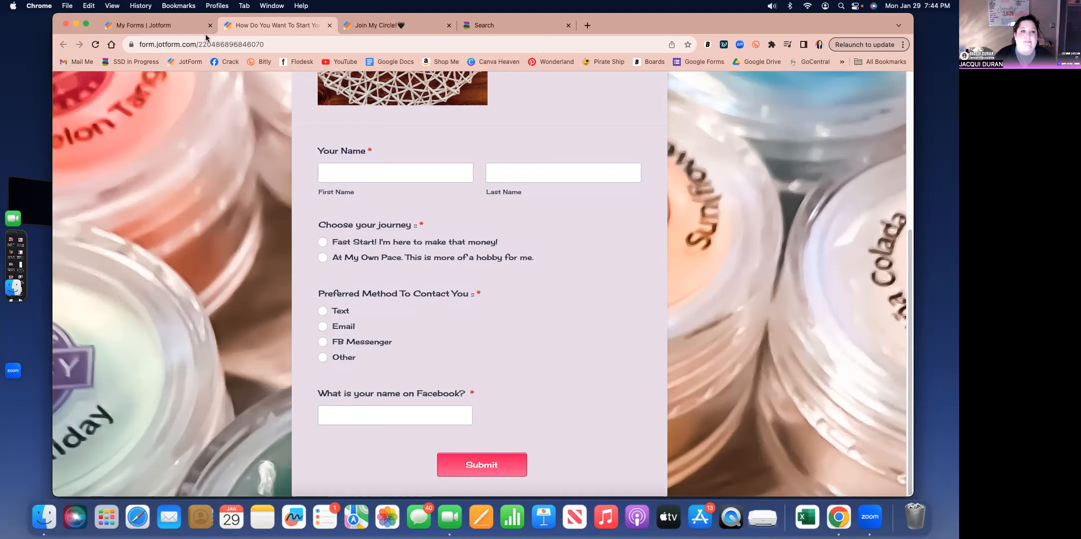
# - Return to the form creation choices and choose to import a form from a web page
pyautogui.click(189, 26)
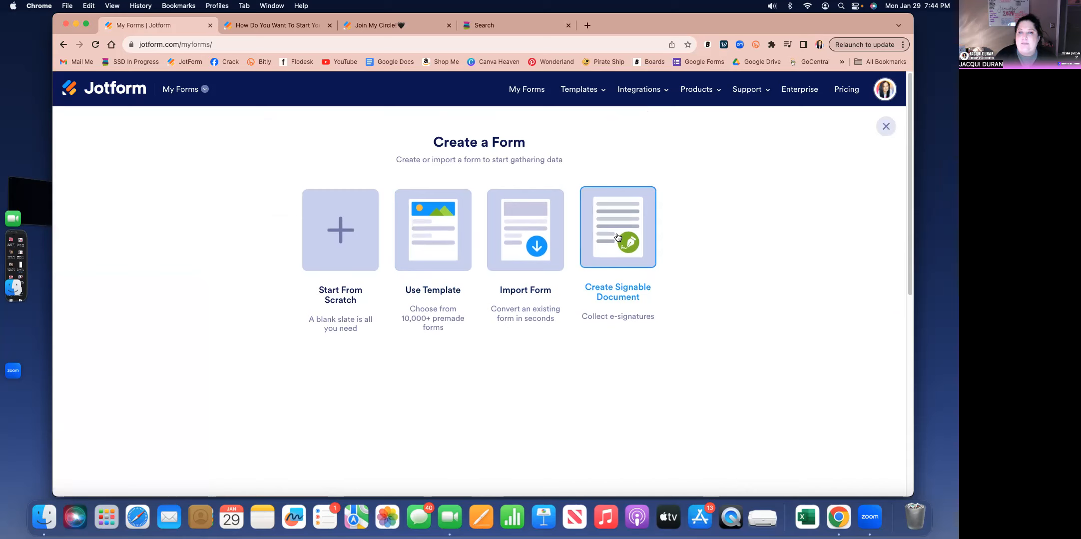
pyautogui.click(519, 234)
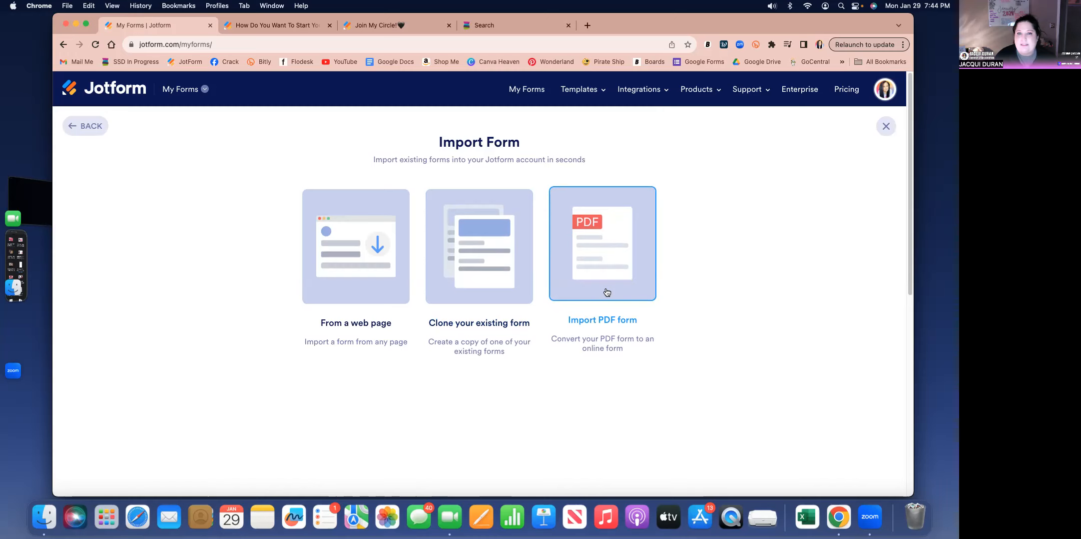
pyautogui.click(376, 264)
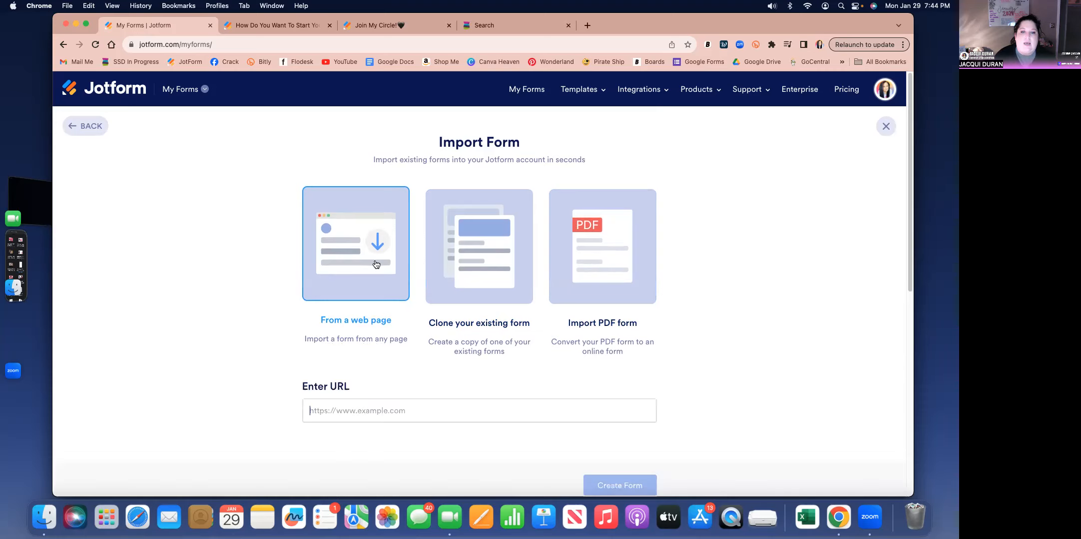
pyautogui.scroll(3, 394, 246)
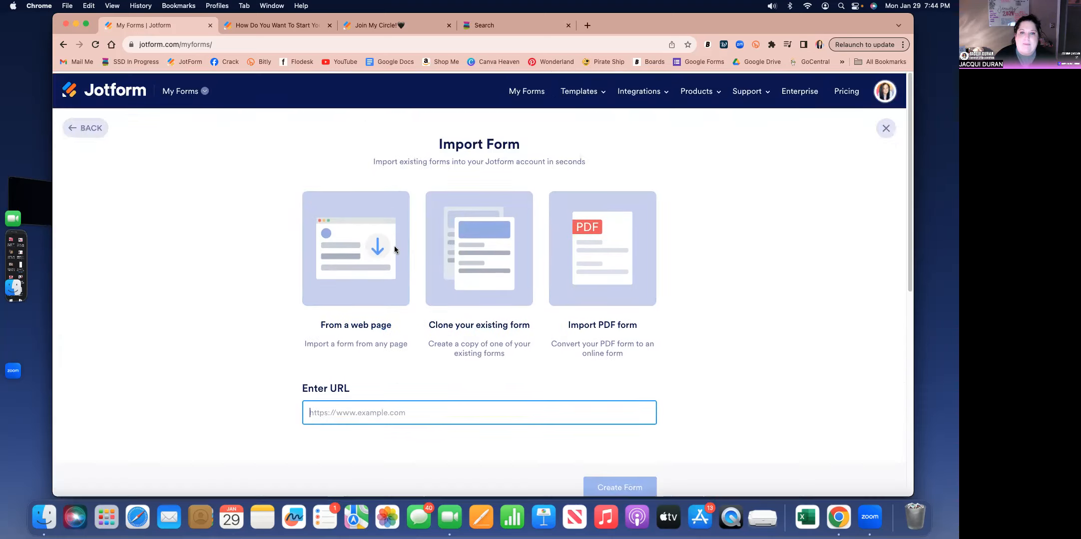
# - Copy the web address of the published "Join My Circle!" form and create the imported form from that URL
pyautogui.click(382, 25)
pyautogui.click(278, 44)
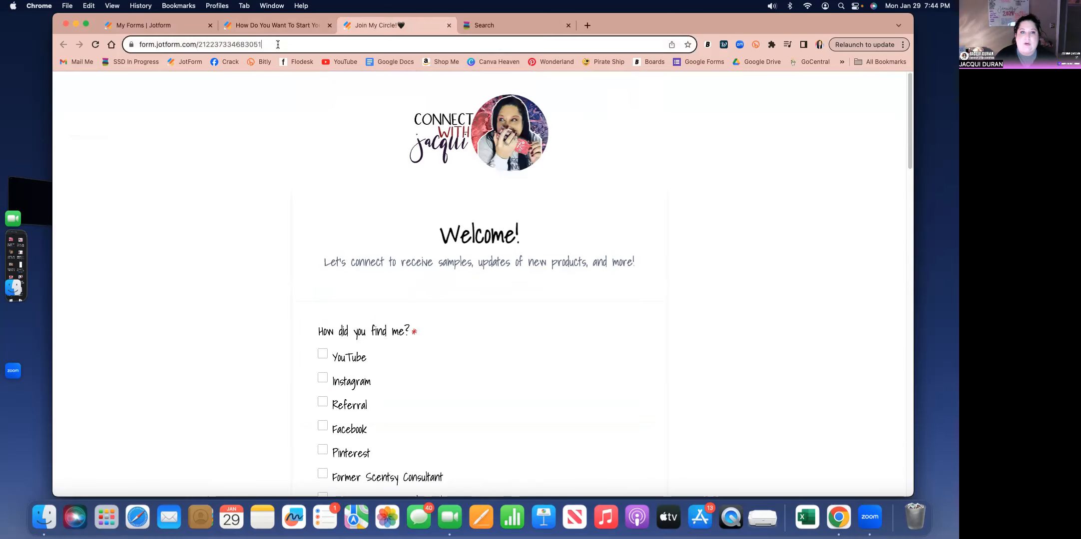
pyautogui.rightClick(242, 46)
pyautogui.click(280, 128)
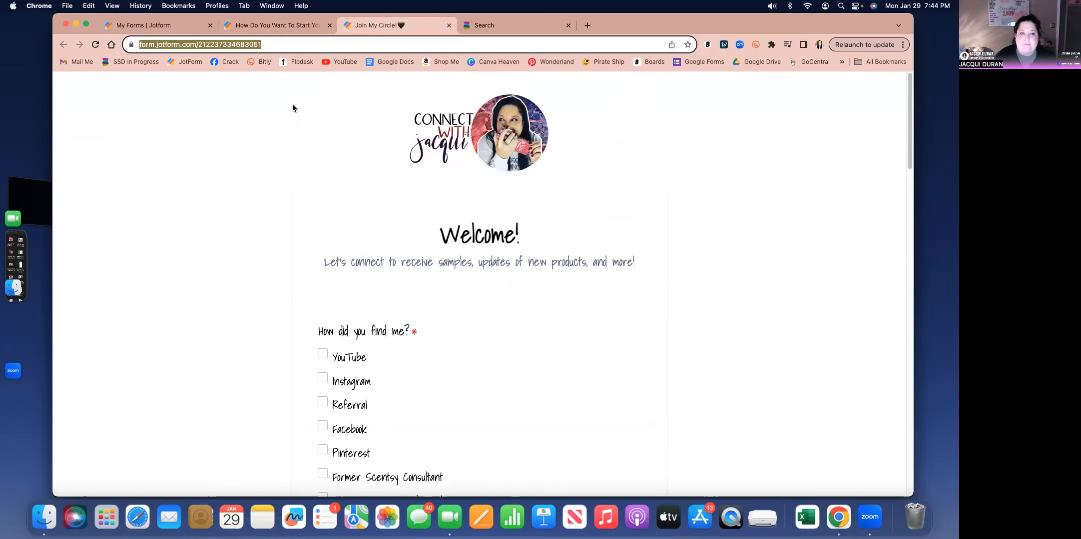
pyautogui.click(185, 23)
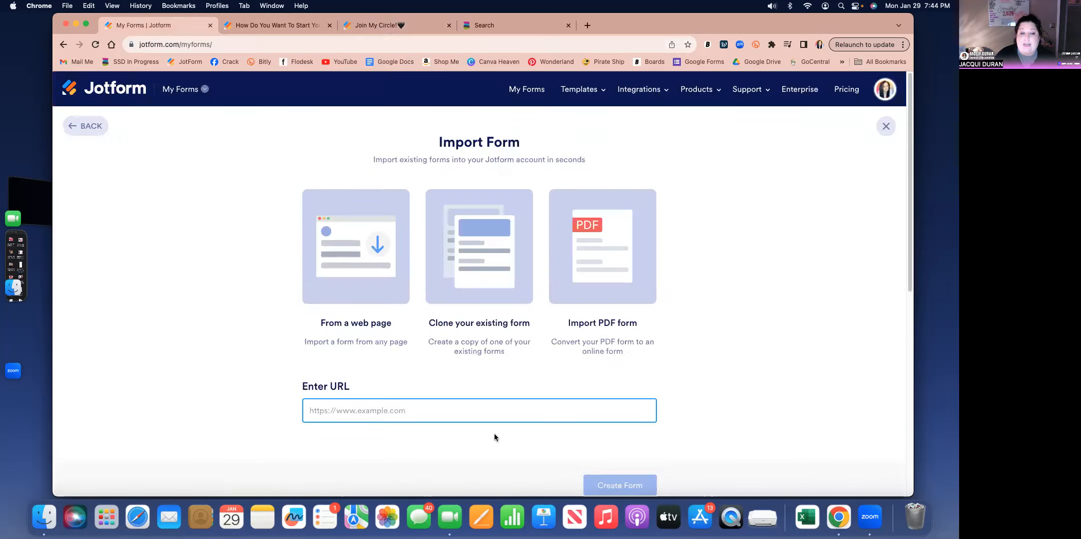
pyautogui.rightClick(337, 409)
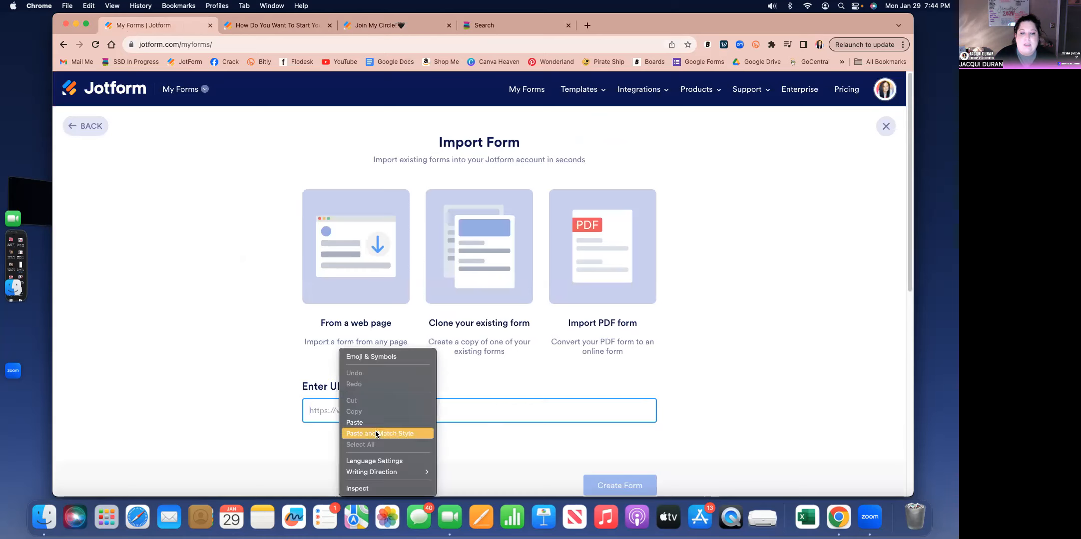
pyautogui.click(376, 423)
pyautogui.click(617, 485)
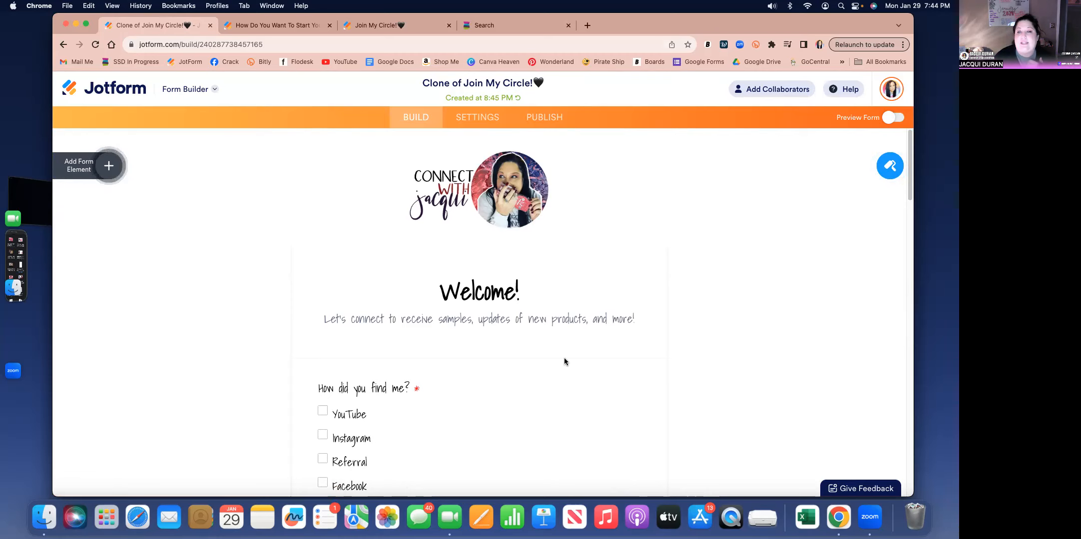
# - Examine the cloned form's logo properties and the options and properties of its "How did you find me?" question
pyautogui.click(557, 197)
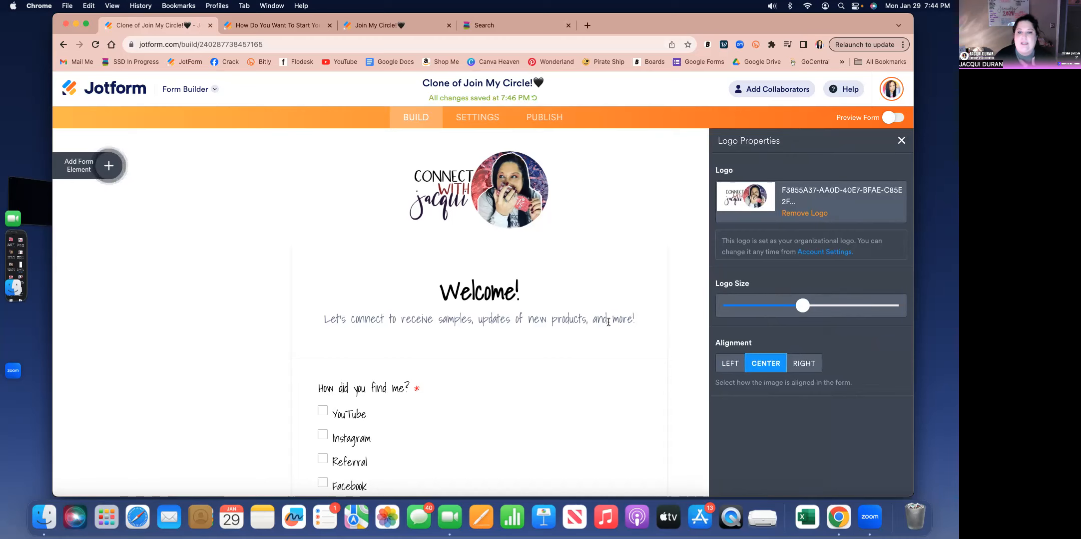
pyautogui.click(456, 399)
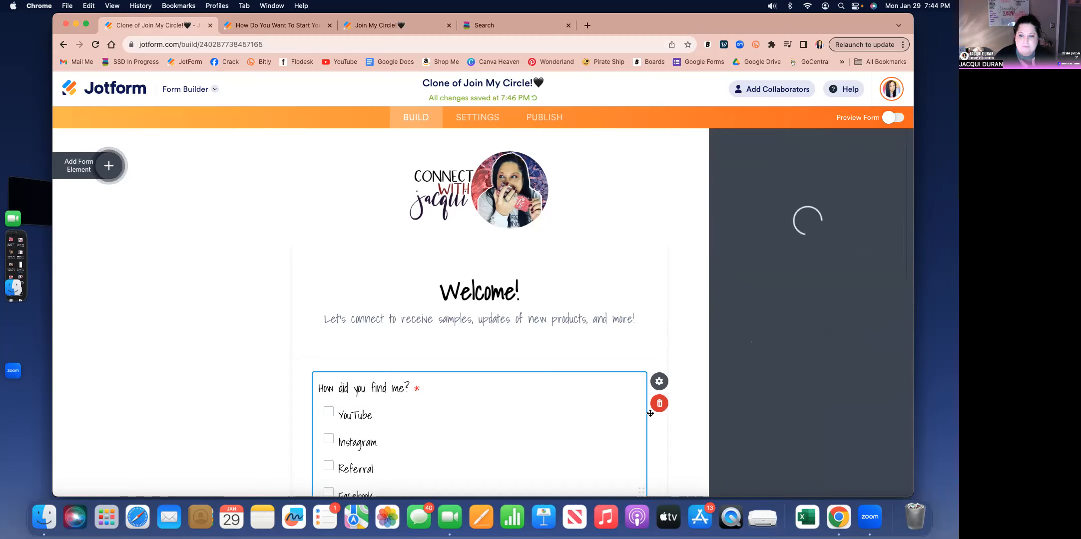
pyautogui.scroll(-2, 651, 416)
pyautogui.scroll(-2, 651, 416)
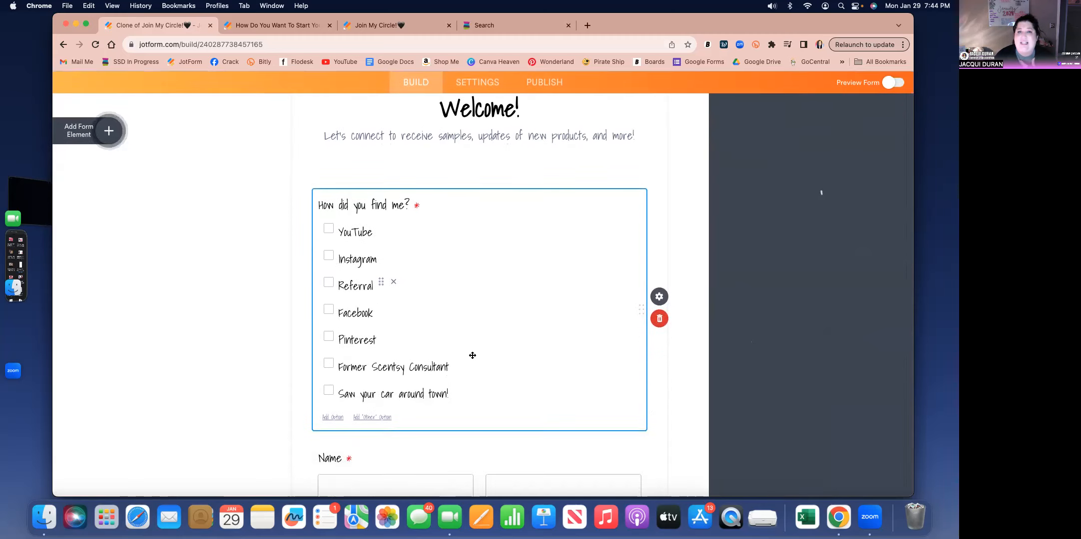
pyautogui.moveTo(375, 237)
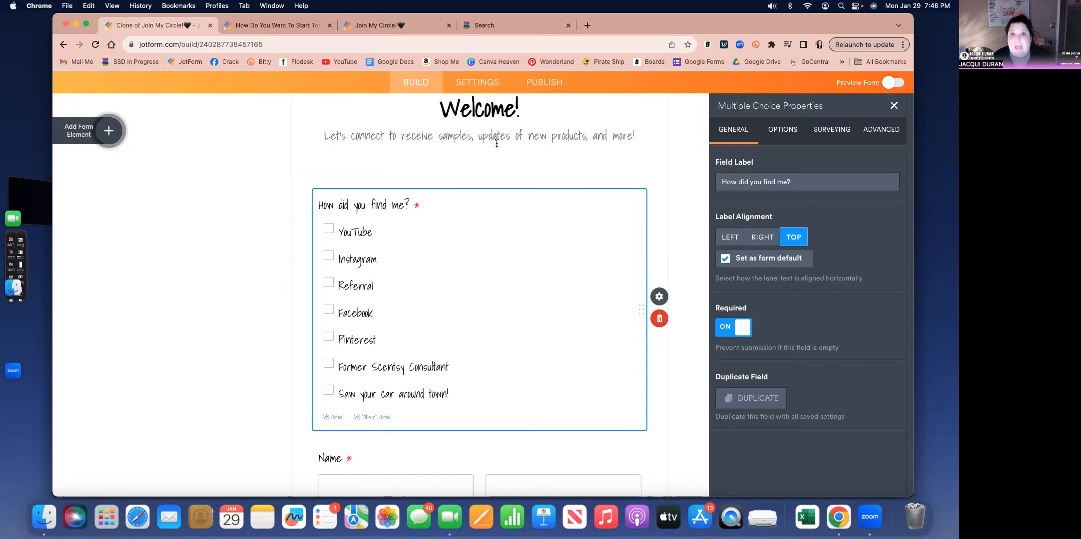
pyautogui.scroll(5, 326, 159)
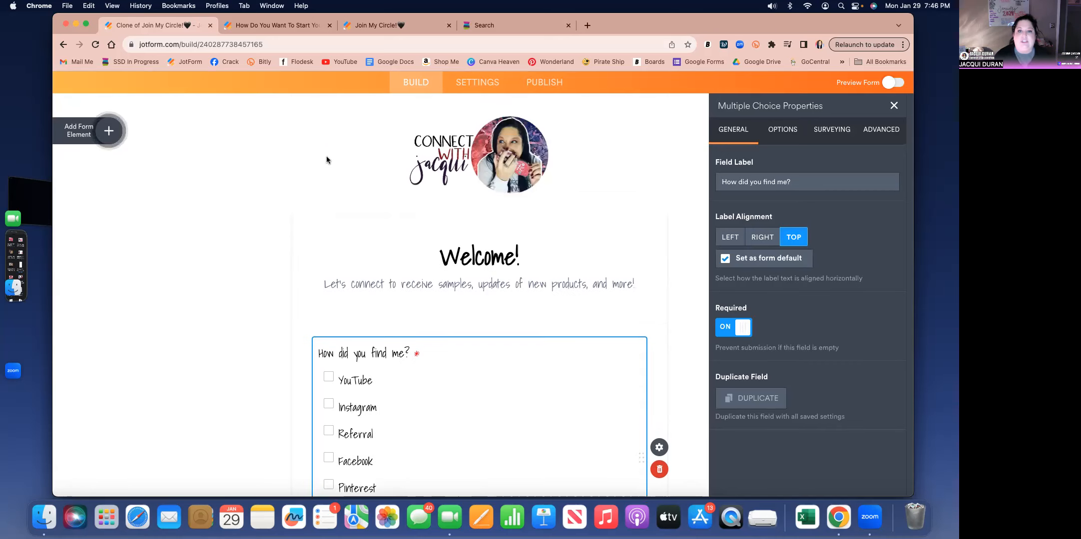
# - Go back to the list of forms, start a new form from a template and look through the popular templates
pyautogui.click(135, 91)
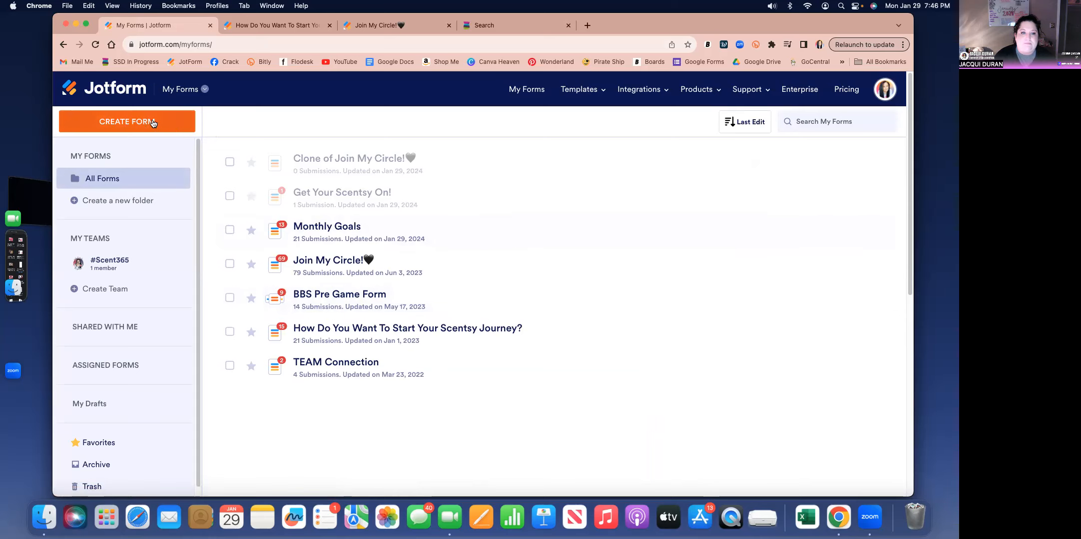
pyautogui.click(153, 123)
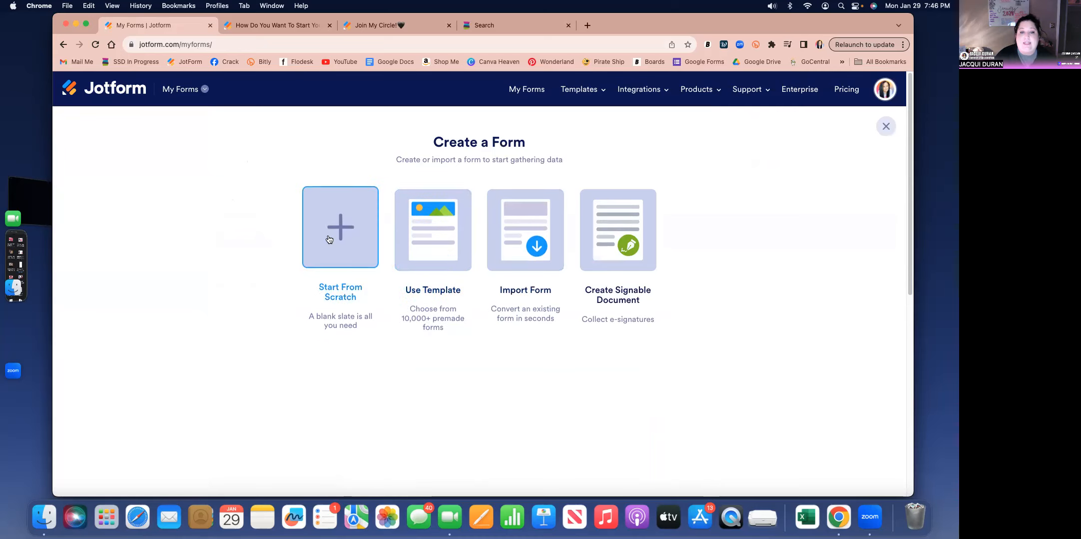
pyautogui.click(417, 232)
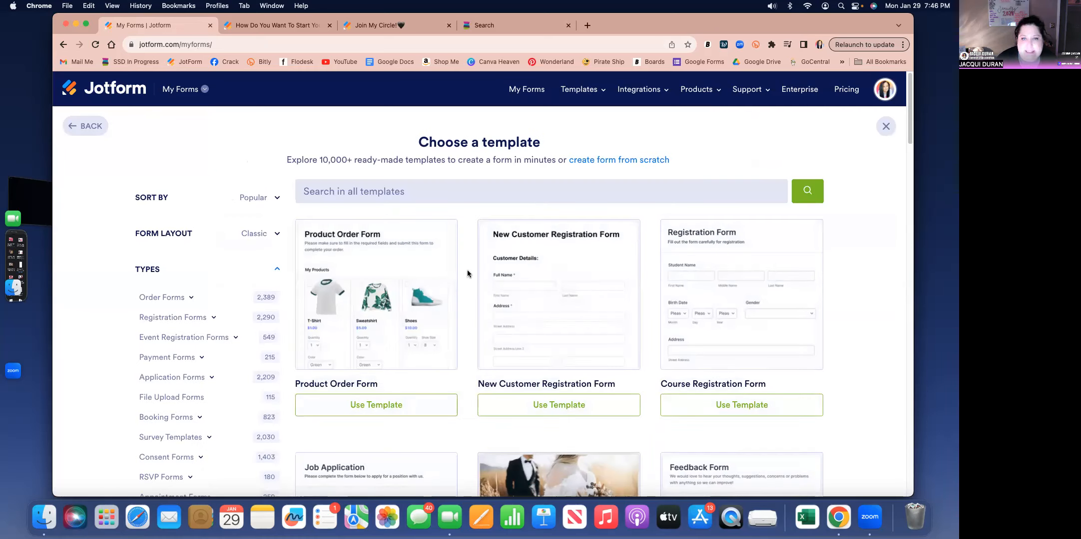
pyautogui.scroll(-10, 467, 274)
pyautogui.scroll(-15, 467, 274)
pyautogui.scroll(-11, 467, 274)
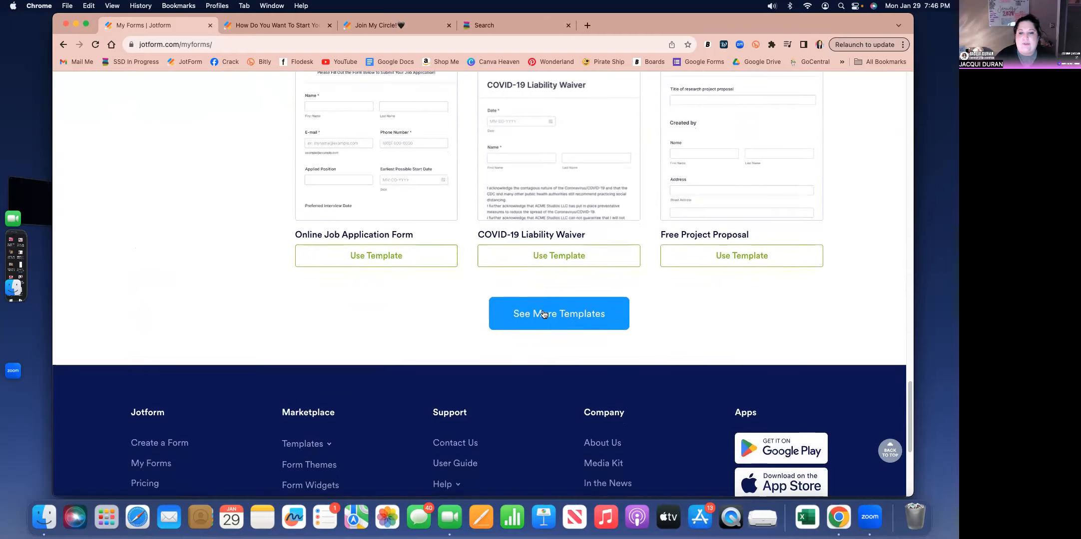
# - Load more form templates and look through the additional ones
pyautogui.click(543, 314)
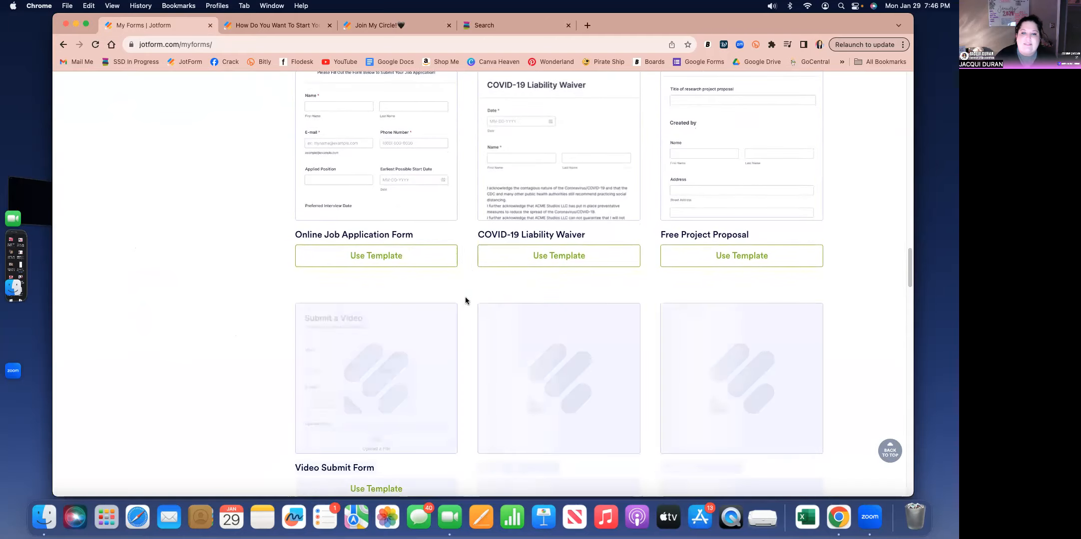
pyautogui.scroll(-4, 465, 300)
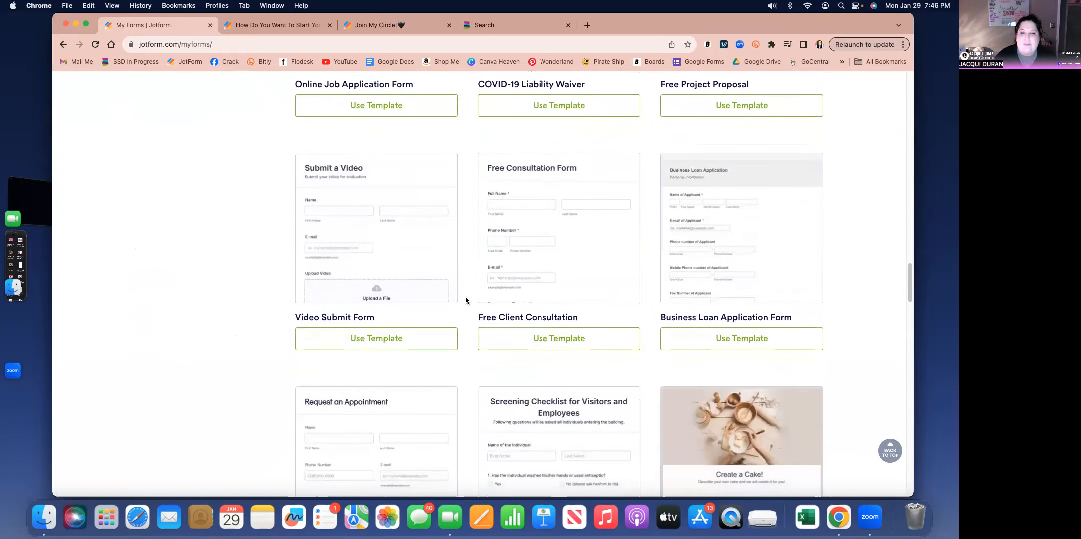
pyautogui.scroll(-7, 465, 300)
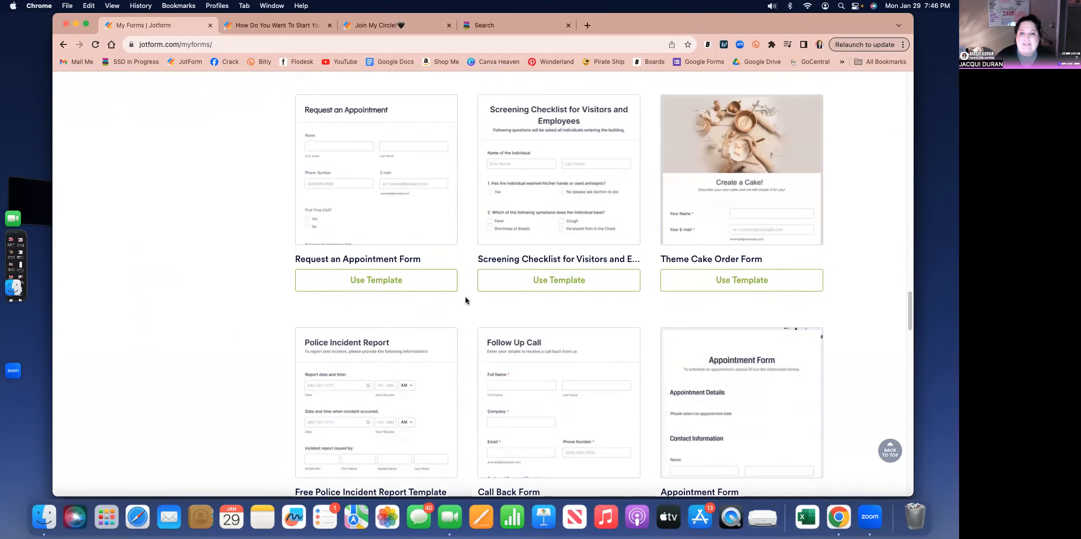
pyautogui.scroll(-4, 465, 301)
pyautogui.moveTo(533, 288)
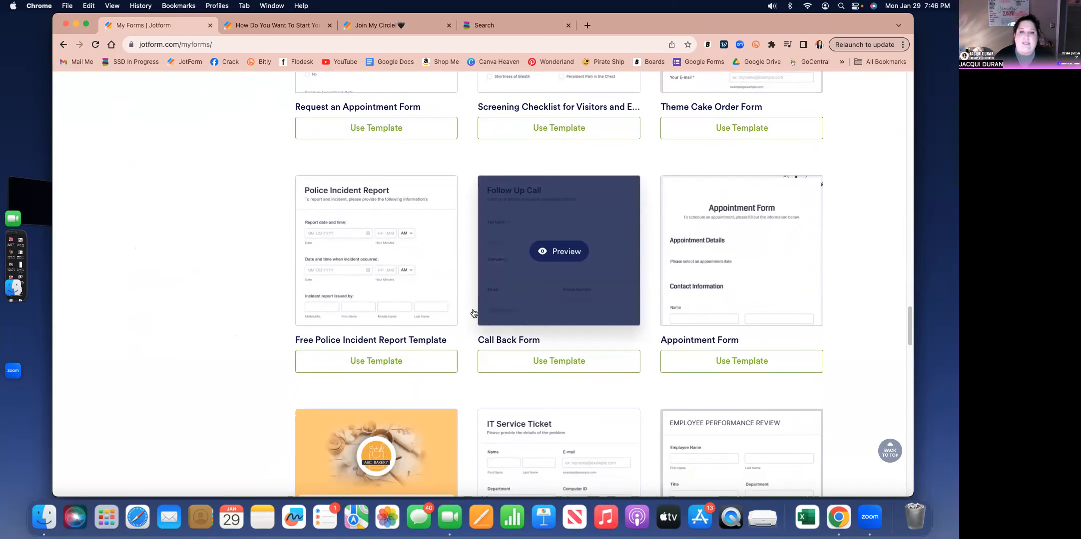
pyautogui.scroll(-15, 473, 313)
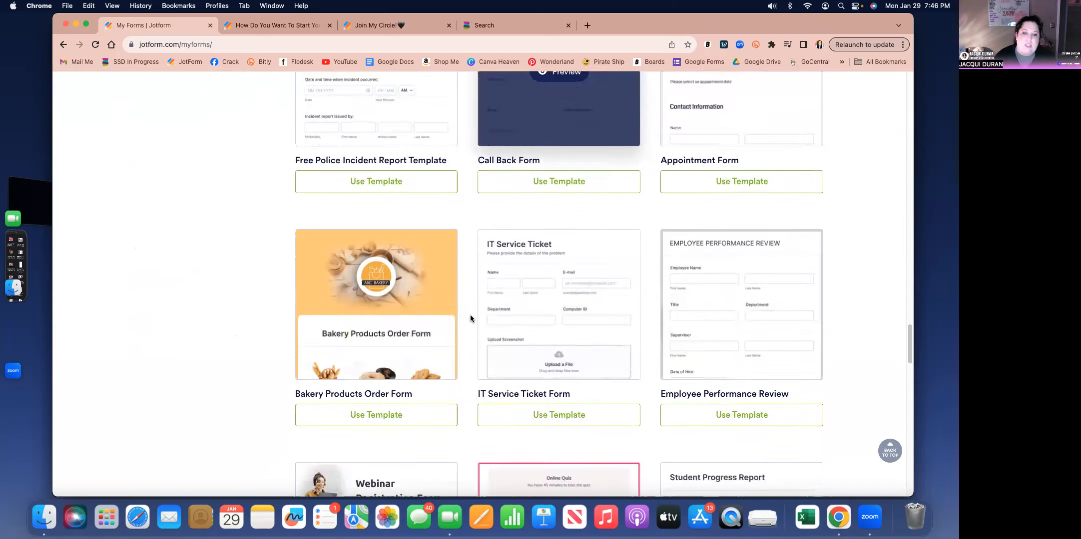
pyautogui.scroll(15, 470, 318)
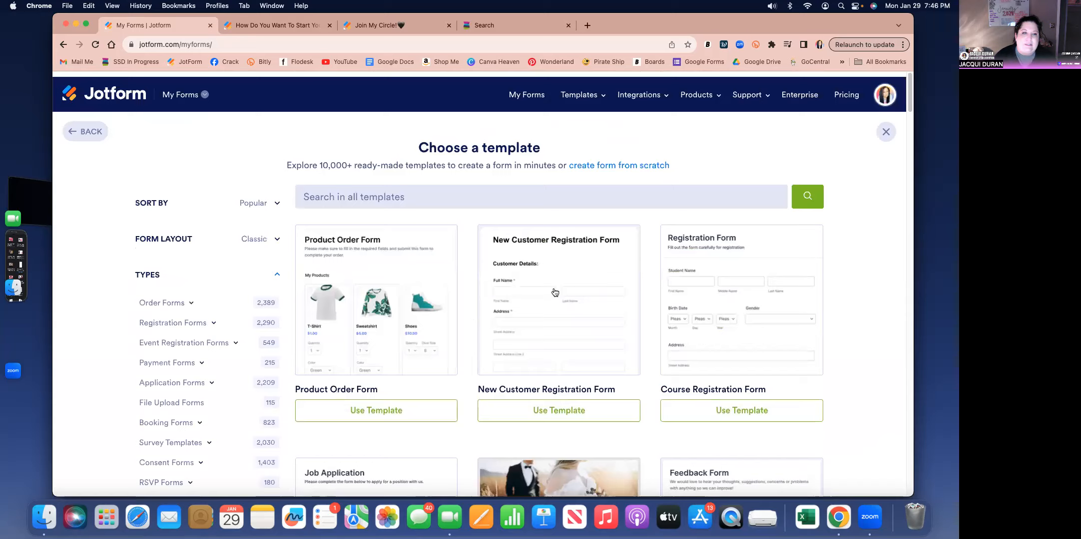
# - Leave the template gallery and create a blank form from scratch with the Classic Form layout
pyautogui.click(87, 129)
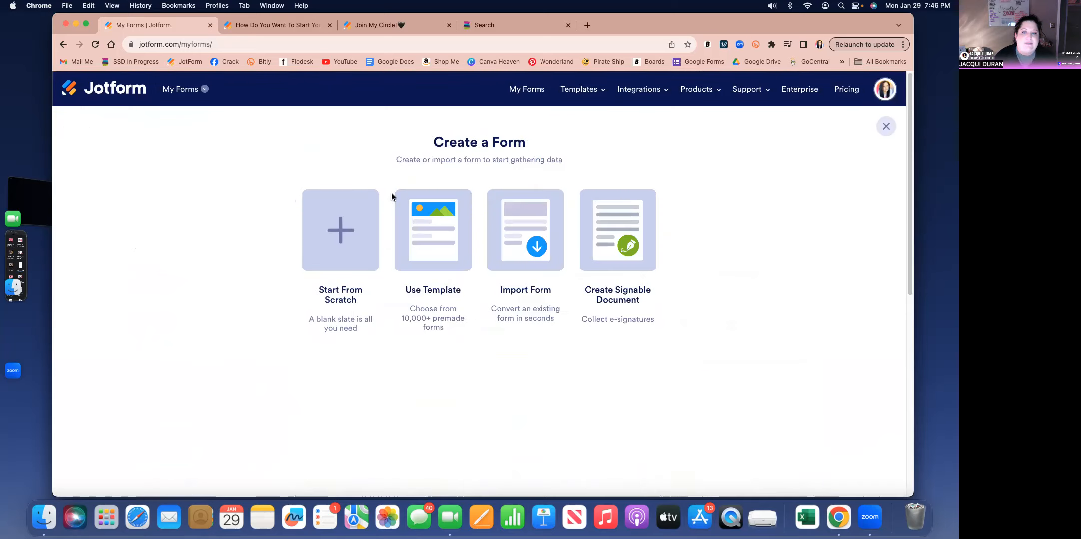
pyautogui.click(343, 229)
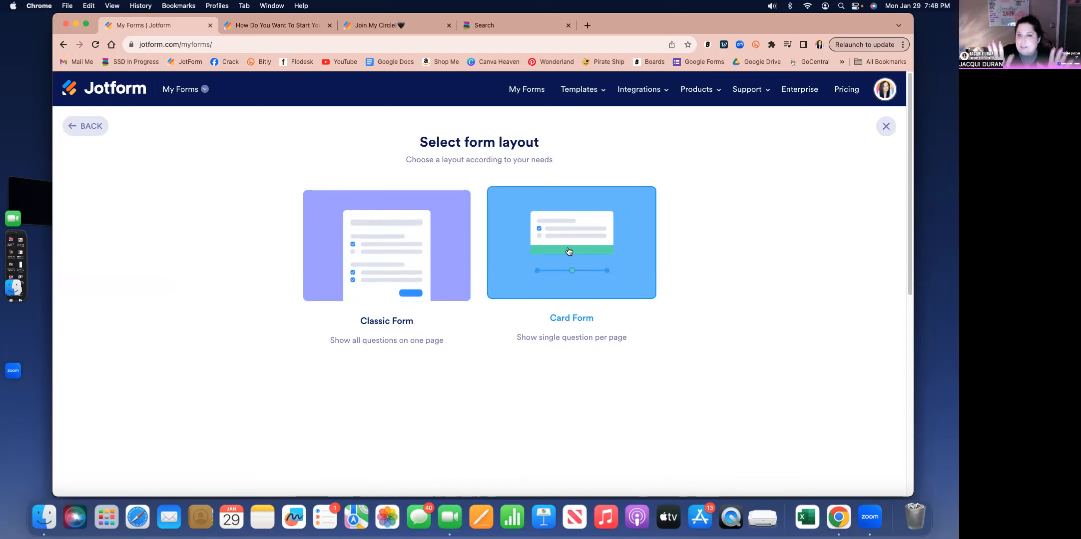
pyautogui.click(397, 237)
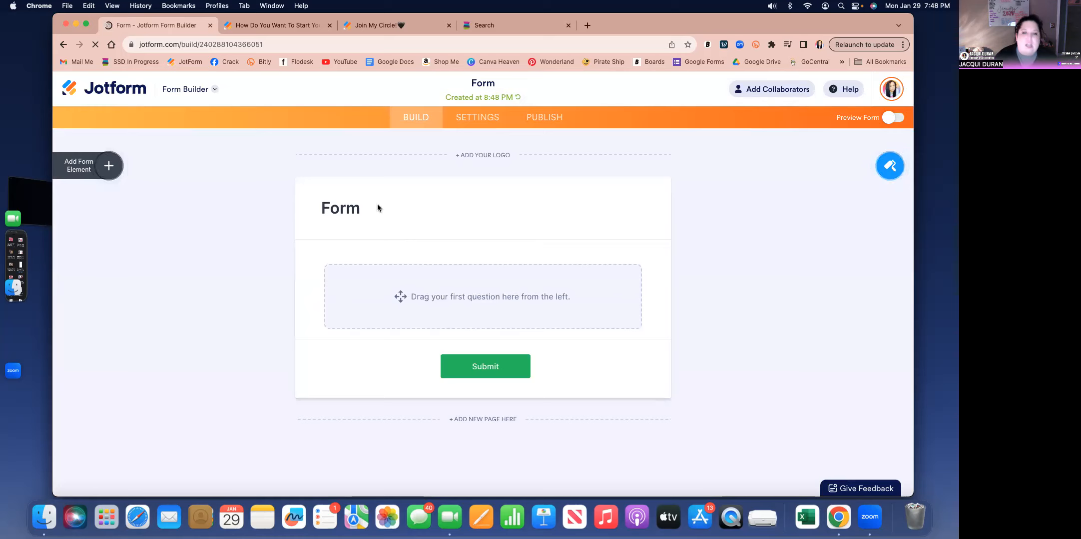
# - Look at the logo upload options for the new form and close the logo properties
pyautogui.click(481, 159)
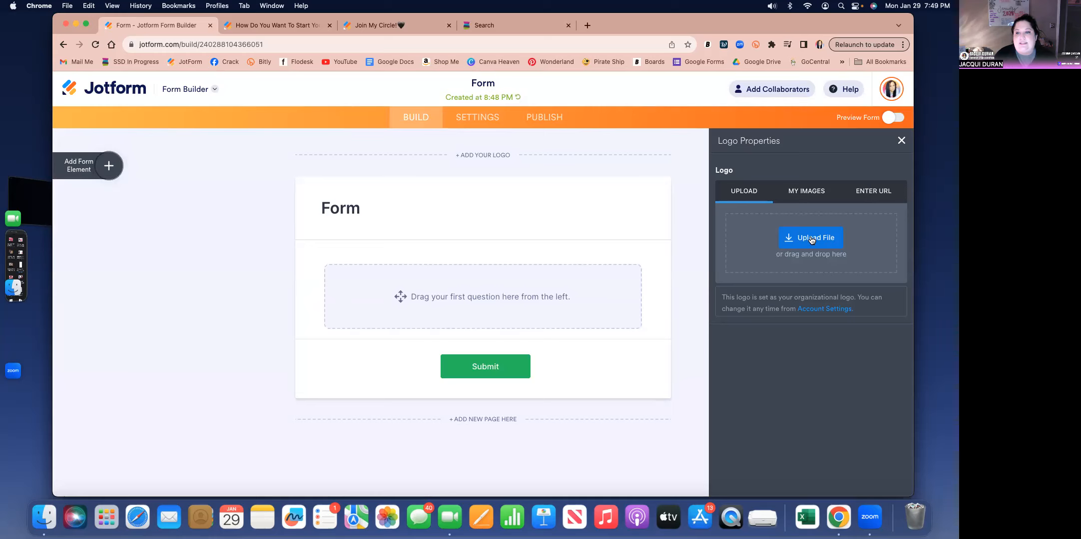
pyautogui.click(683, 179)
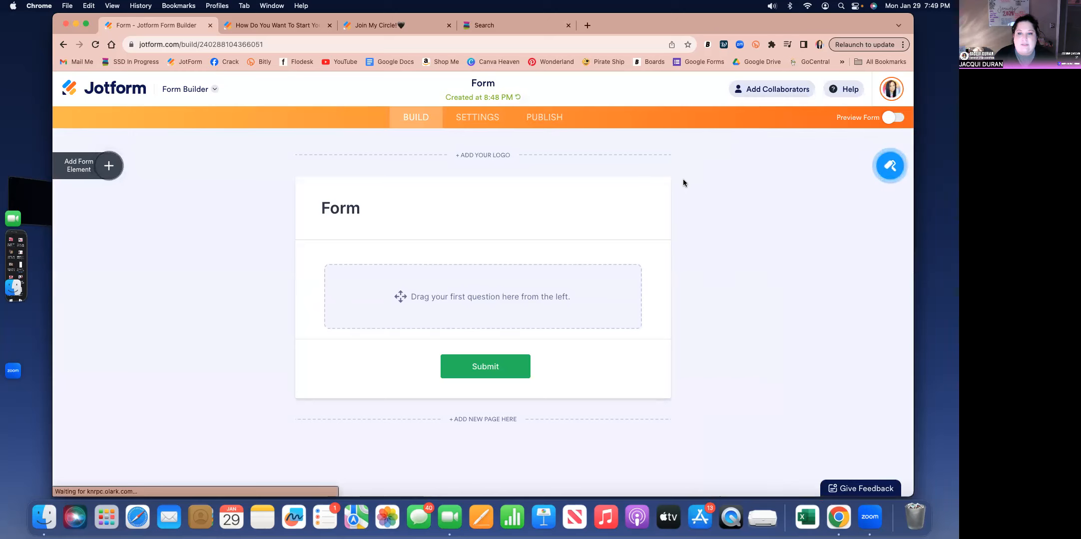
# - Replace the form's heading text with "Grab A Sample!"
pyautogui.click(362, 210)
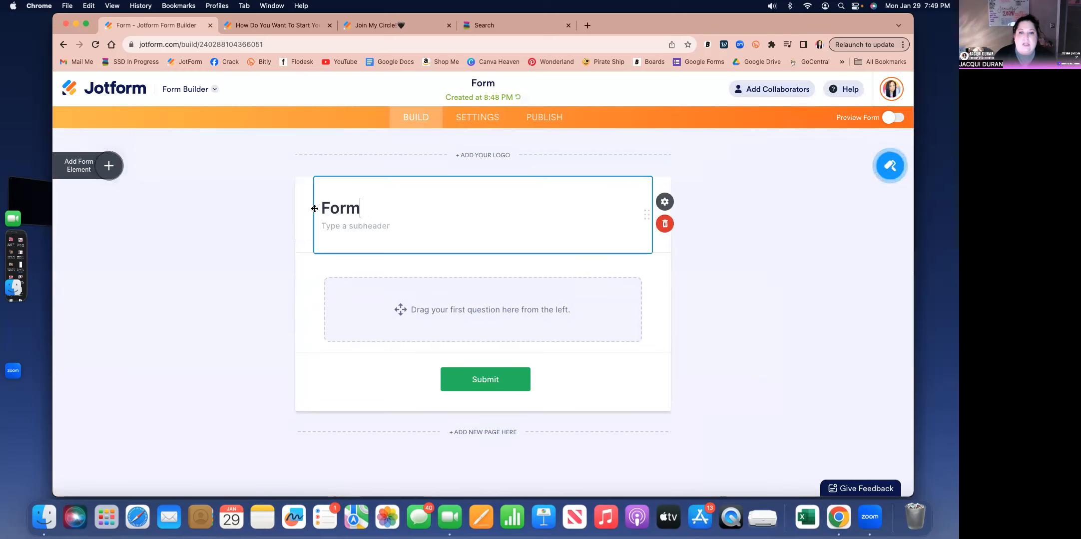
pyautogui.press('super+a')
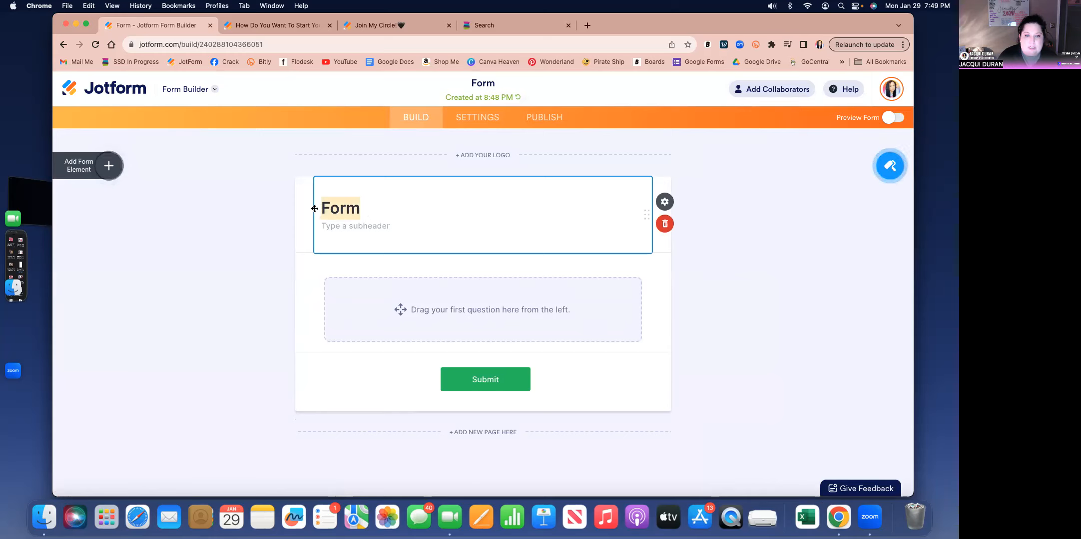
pyautogui.write('Gr')
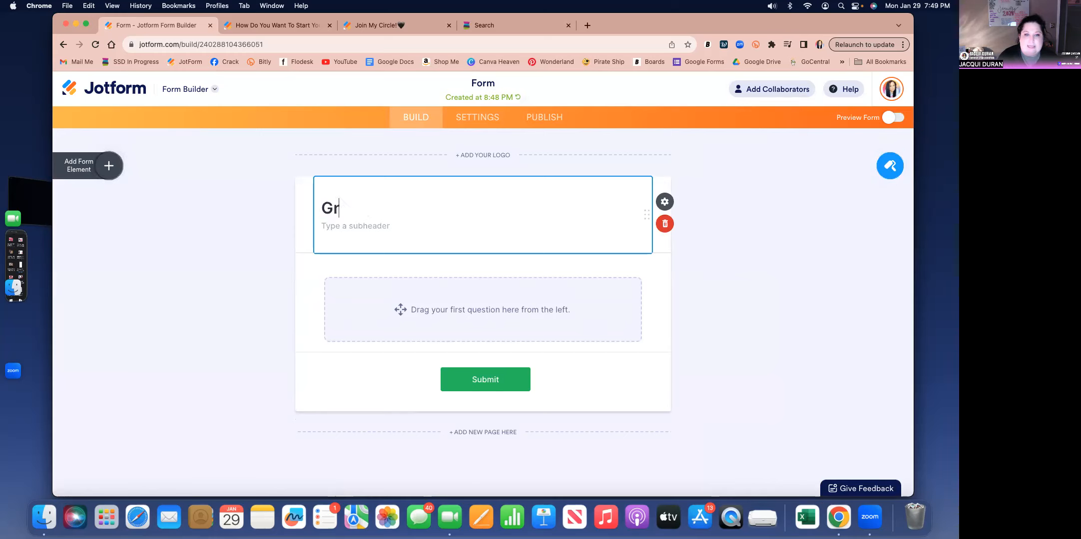
pyautogui.write('ab A Sa')
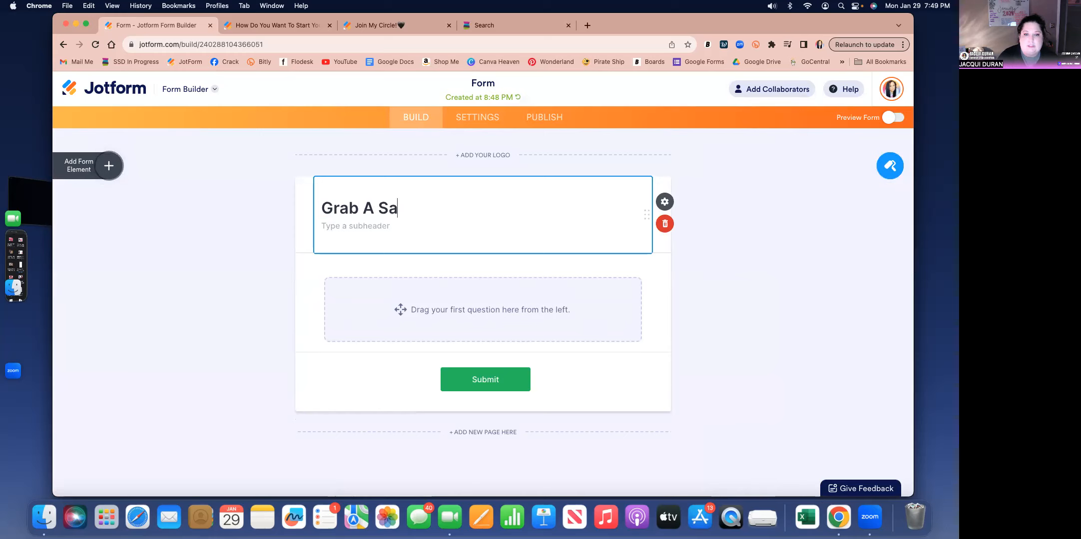
pyautogui.write('mple!')
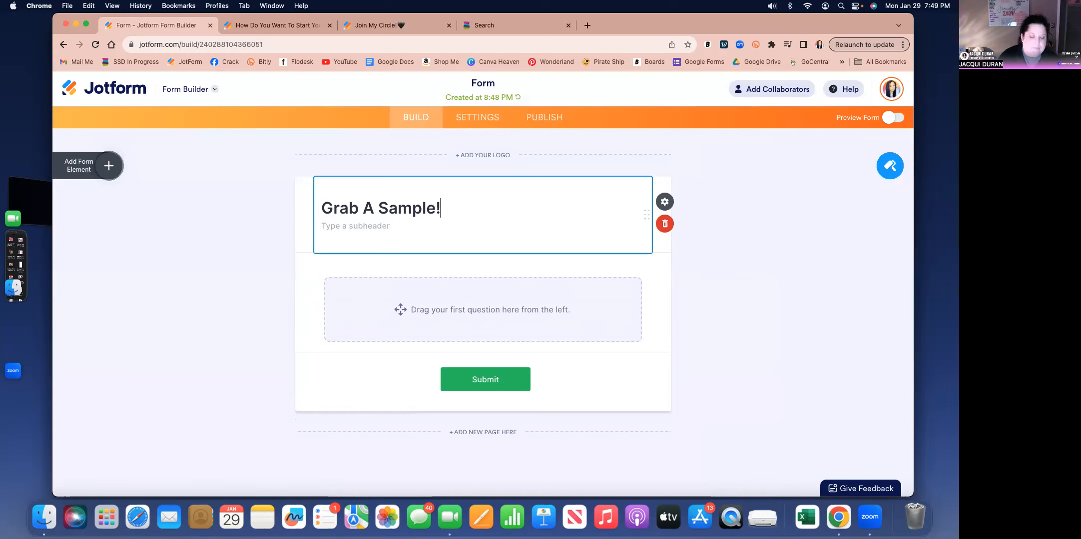
# - Add the subheading "Let me scent up your life with a new fragrance!" in the heading's properties
pyautogui.click(676, 202)
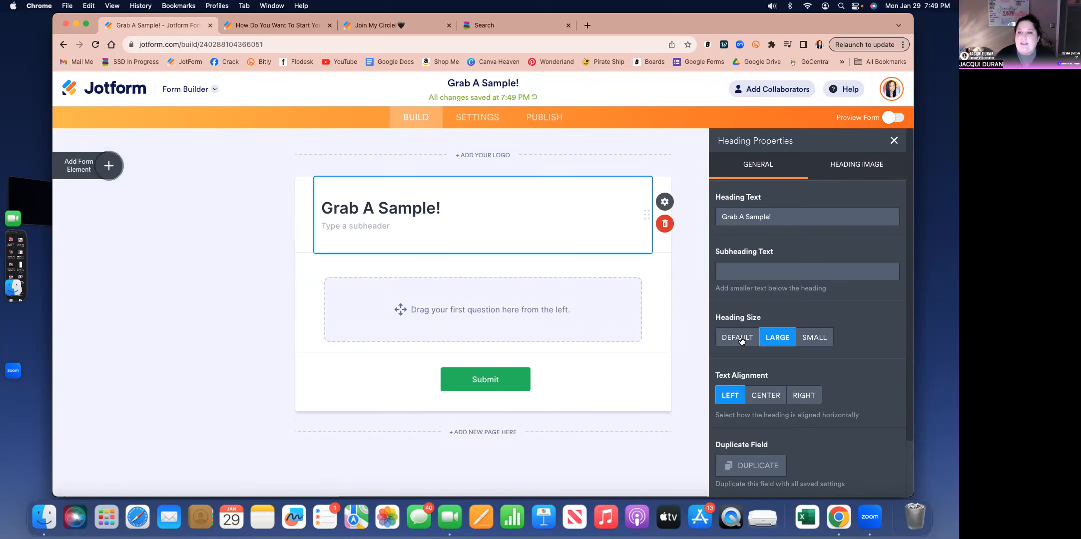
pyautogui.click(742, 274)
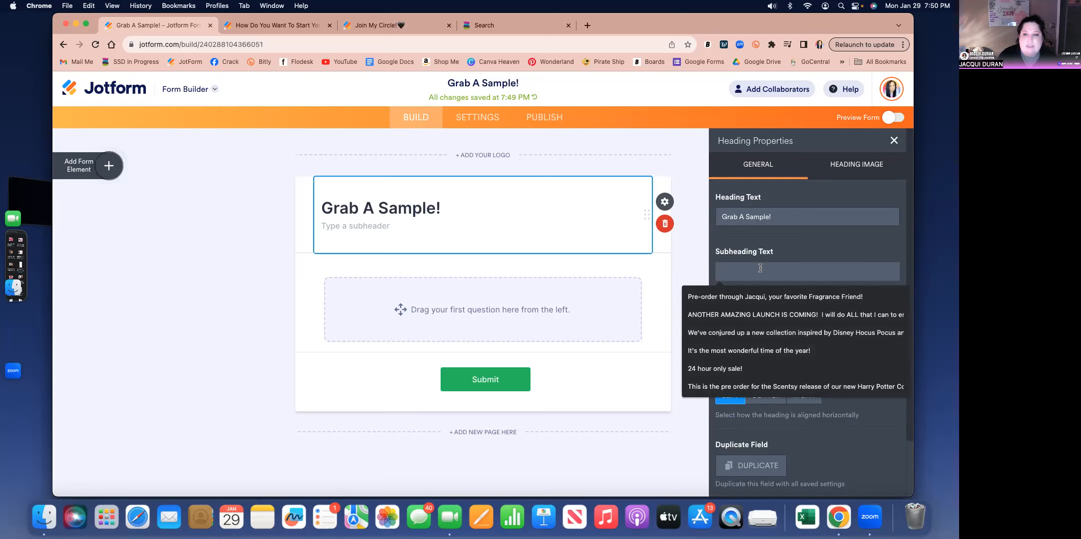
pyautogui.write('L')
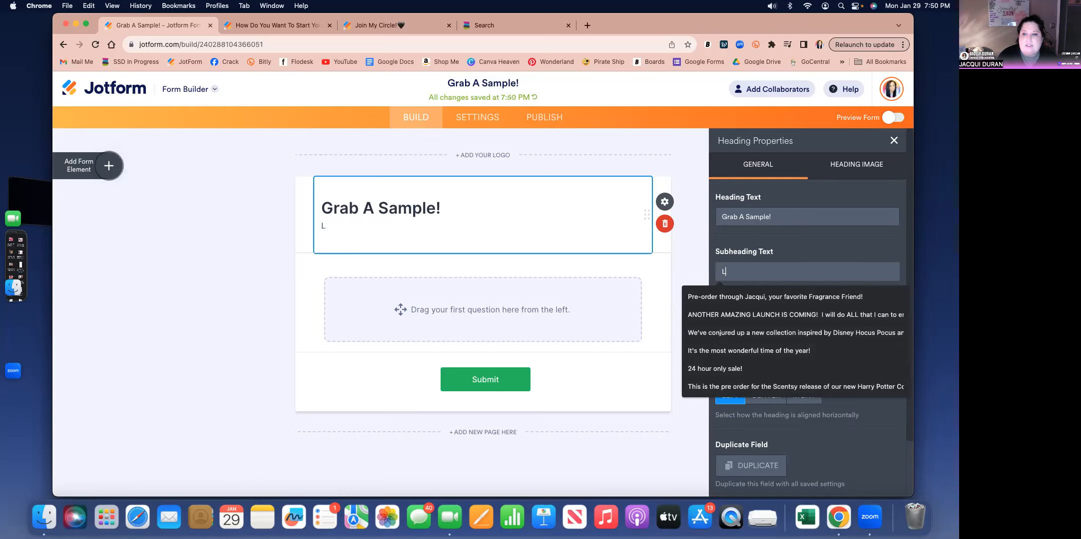
pyautogui.write('et me scent up your life')
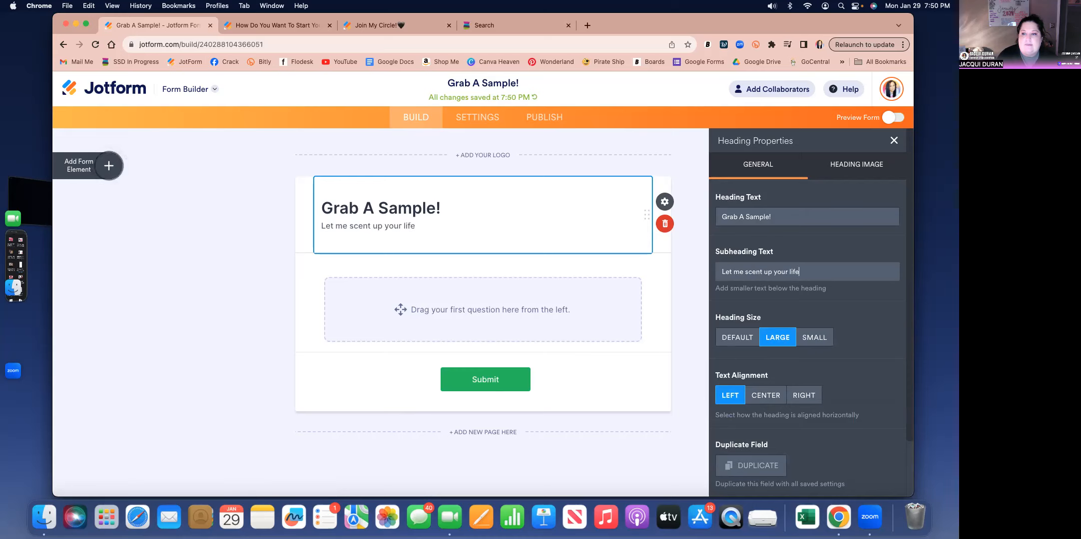
pyautogui.write(' with a new fragrance')
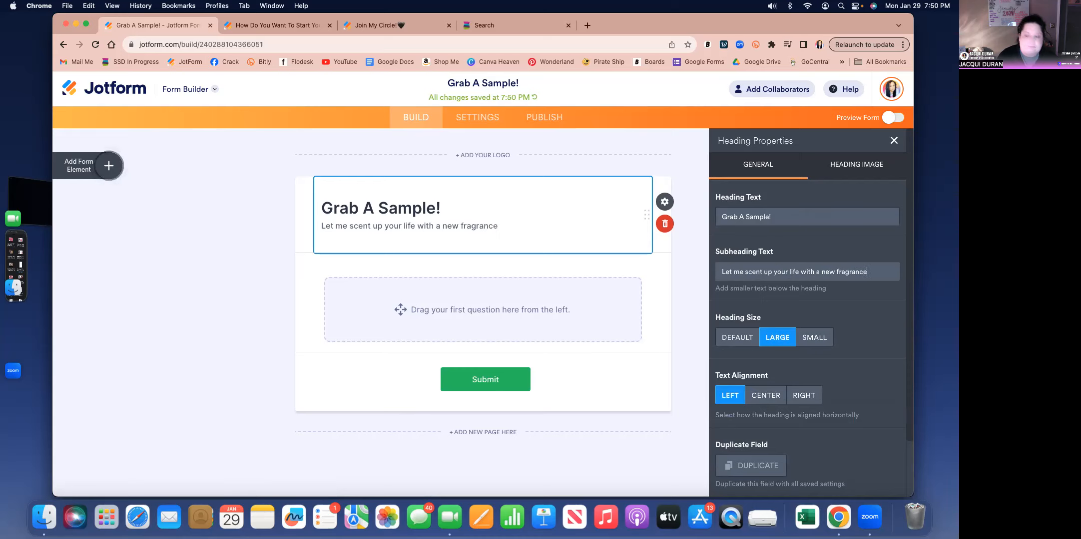
pyautogui.write('!')
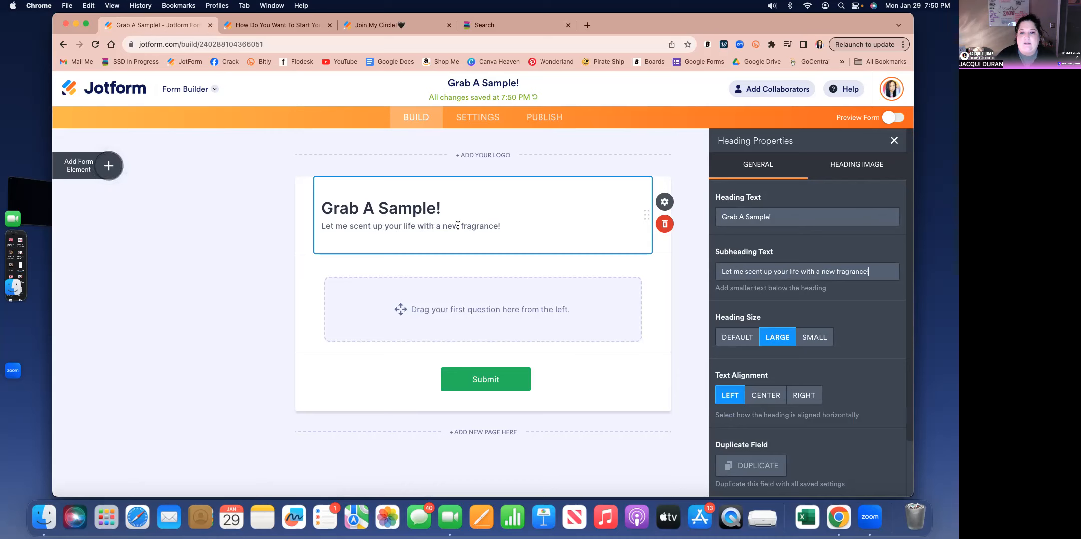
# - Center the text alignment of the form's heading and subheading
pyautogui.scroll(5, 786, 324)
pyautogui.scroll(-5, 641, 346)
pyautogui.scroll(-3, 639, 344)
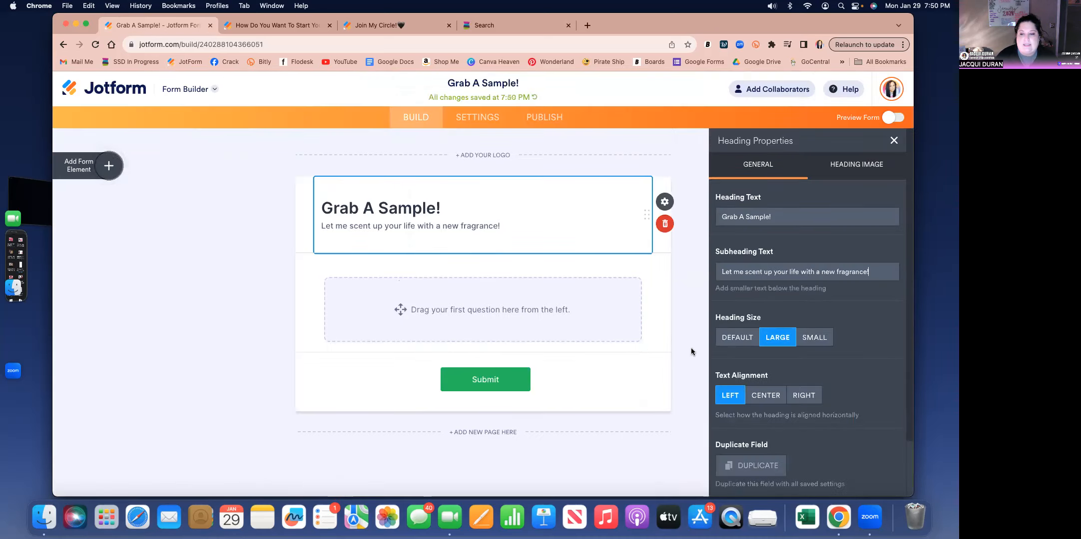
pyautogui.scroll(-3, 726, 356)
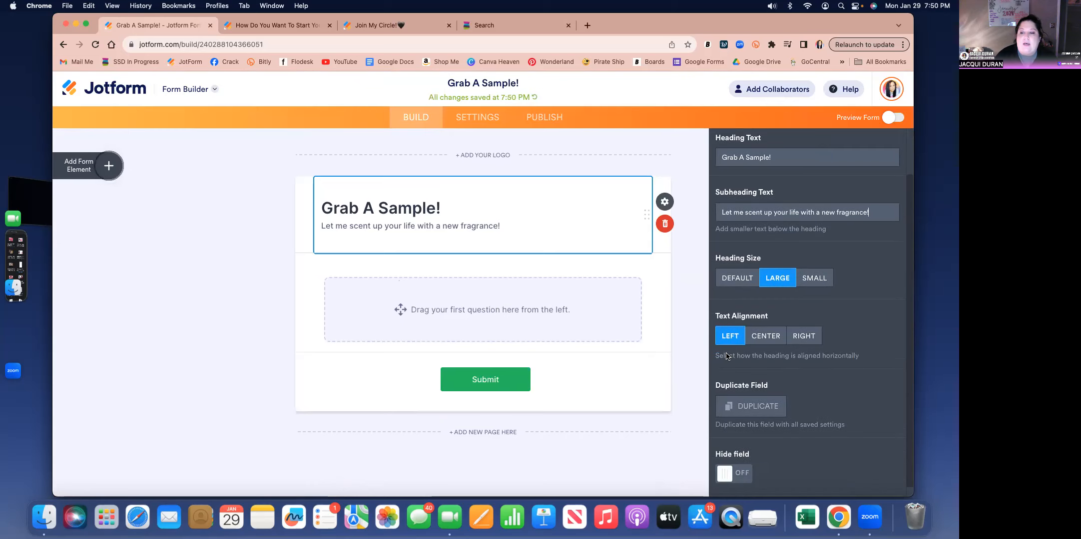
pyautogui.click(767, 334)
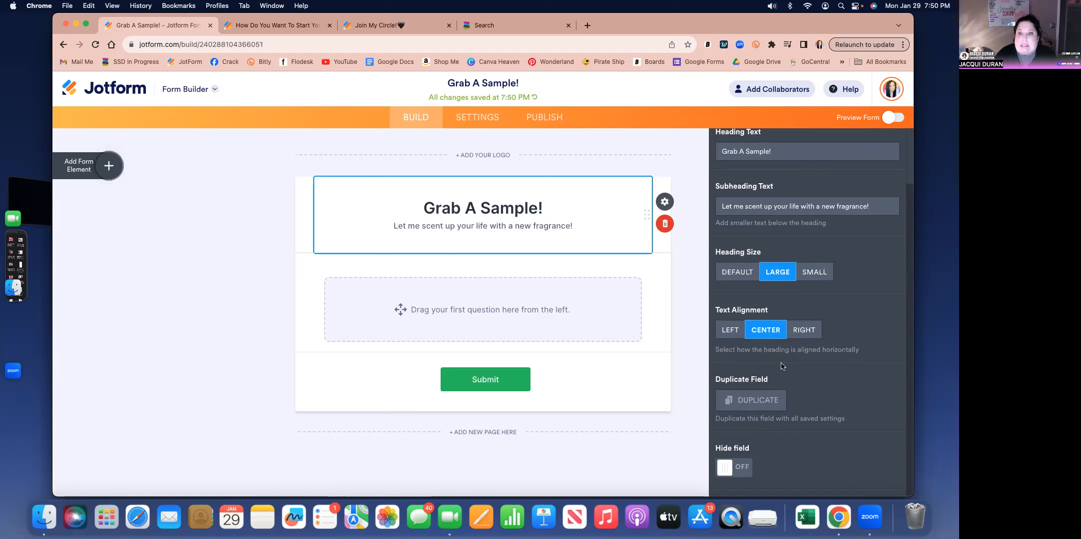
# - Look at the heading image option and close the heading properties
pyautogui.scroll(3, 783, 368)
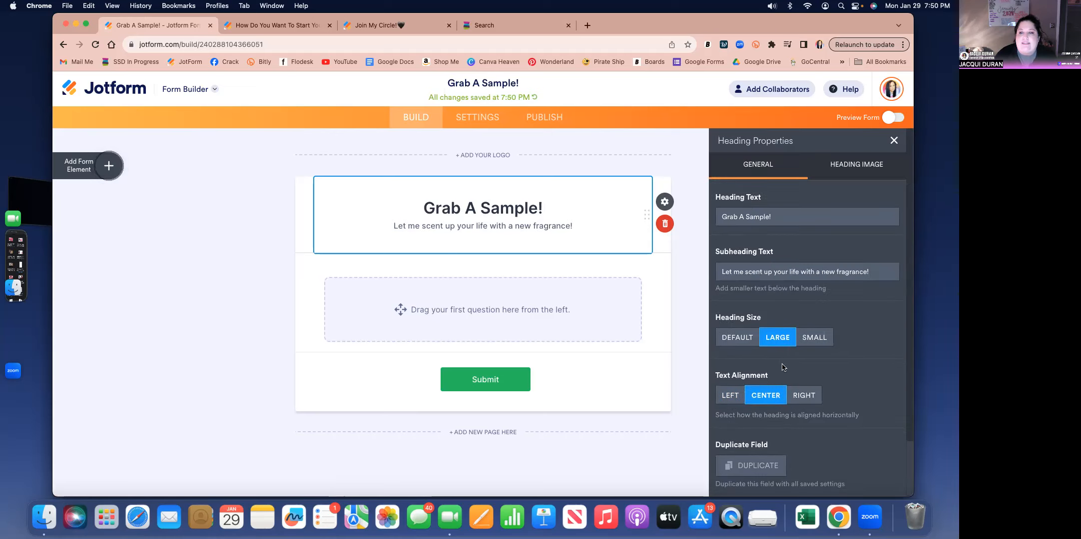
pyautogui.click(858, 168)
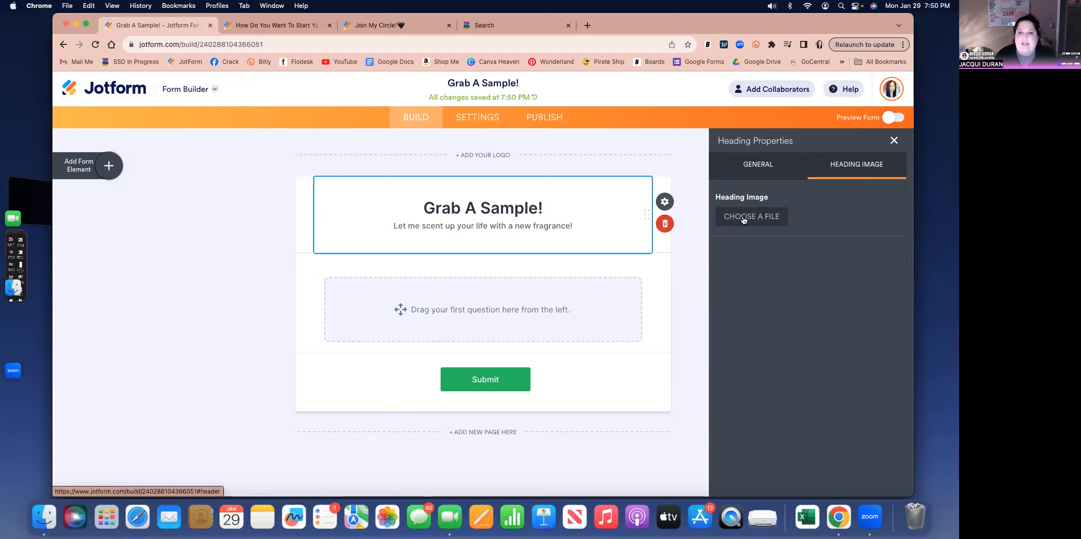
pyautogui.click(683, 240)
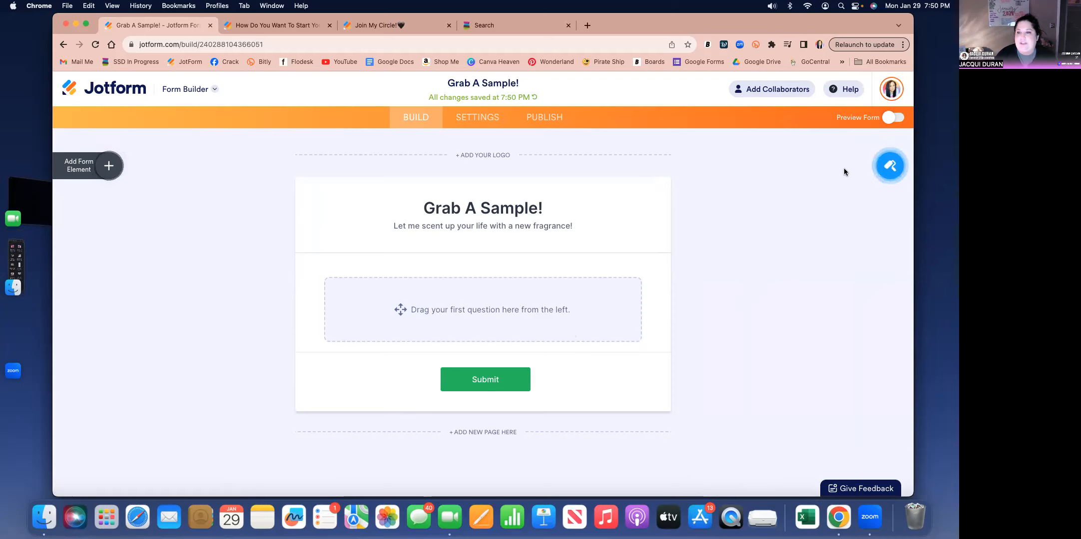
# - Apply the blue color scheme in the Form Designer and set the form background color to white (#ffffff)
pyautogui.click(890, 168)
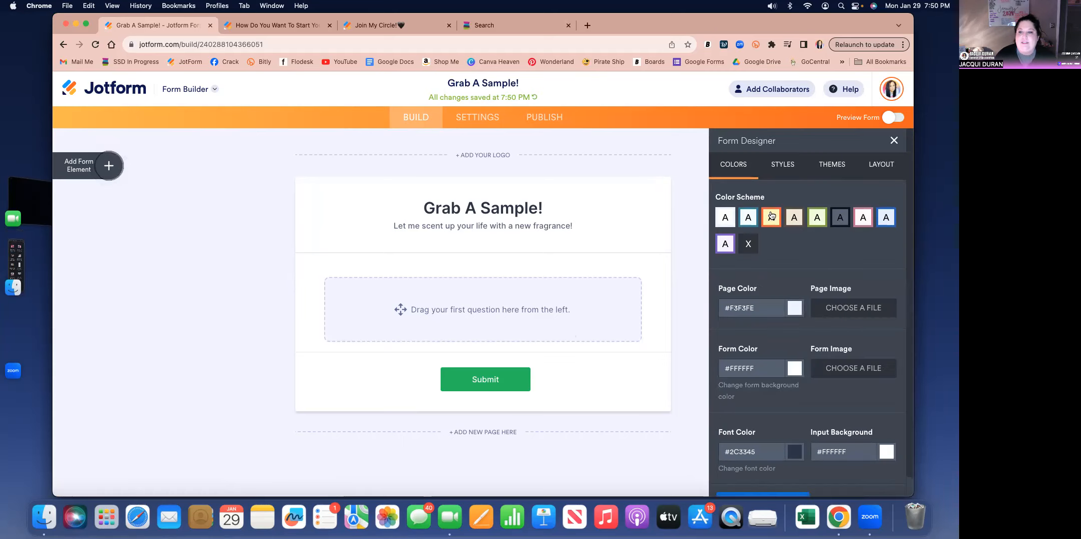
pyautogui.click(887, 220)
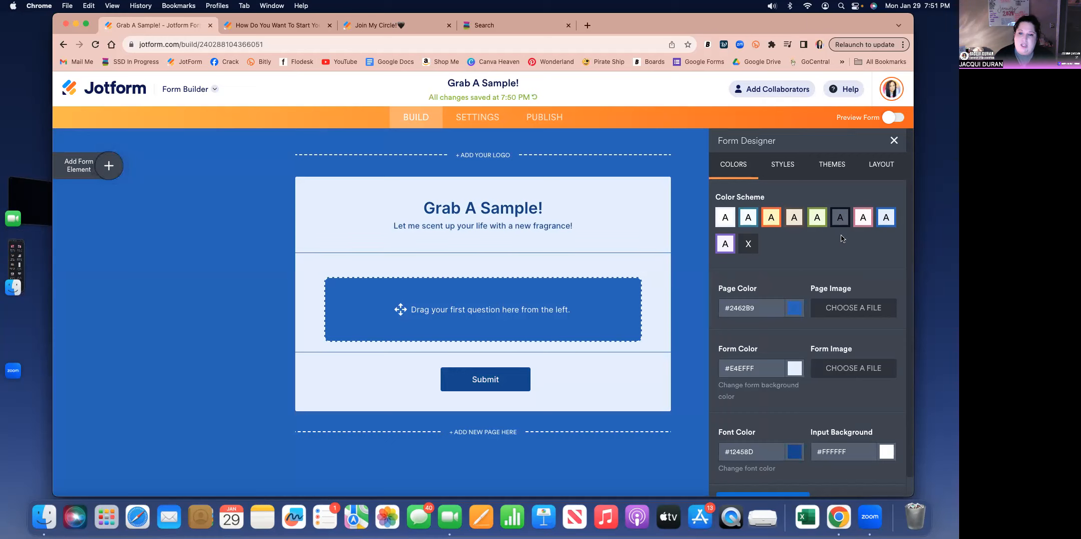
pyautogui.scroll(-1, 838, 240)
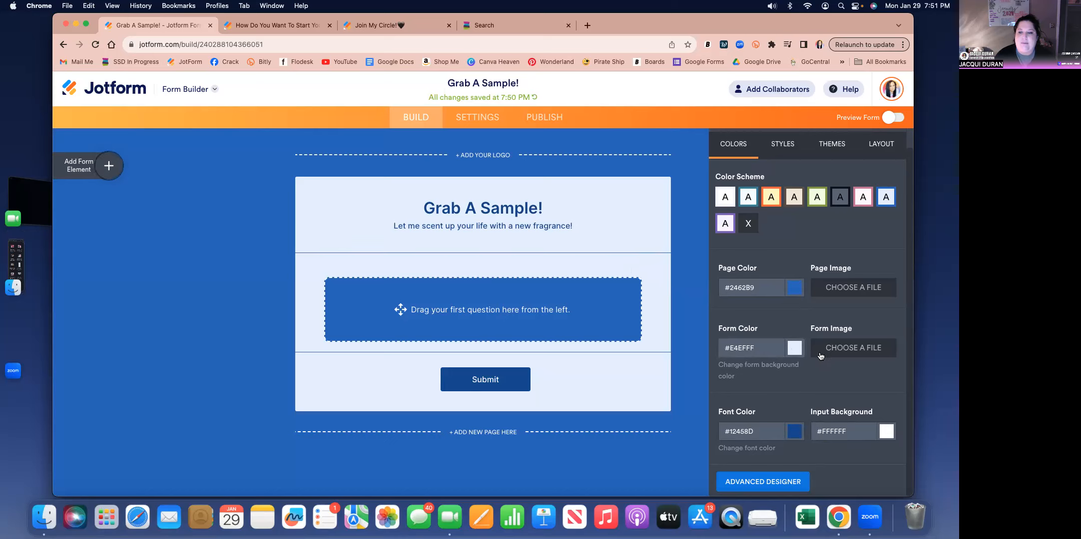
pyautogui.click(769, 352)
pyautogui.click(787, 350)
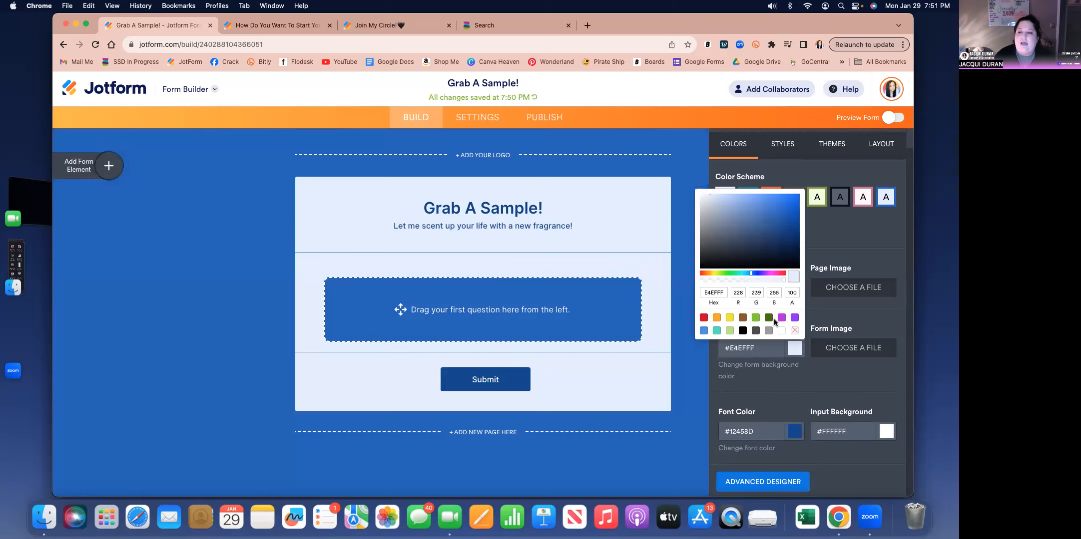
pyautogui.click(716, 318)
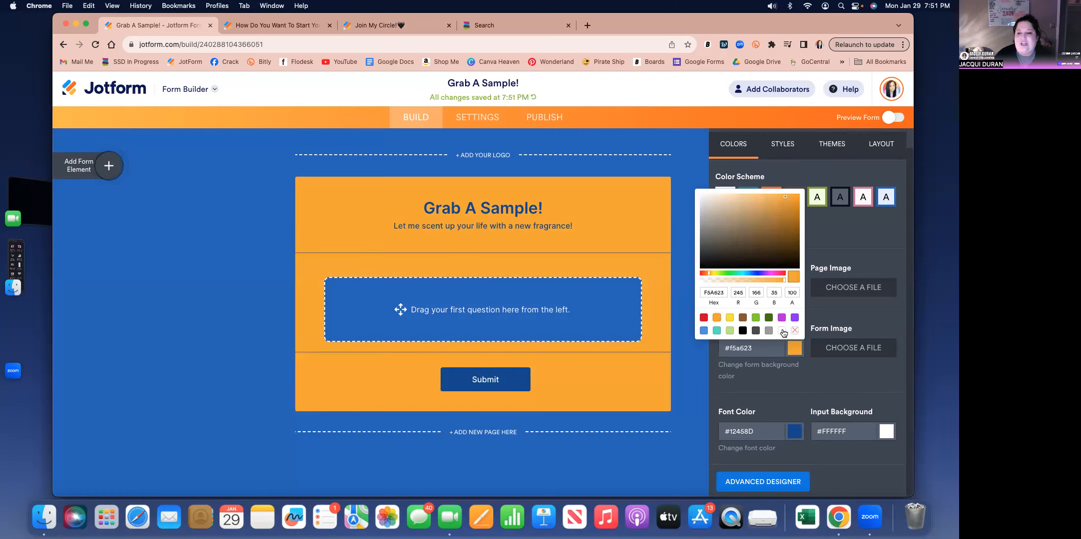
pyautogui.click(782, 331)
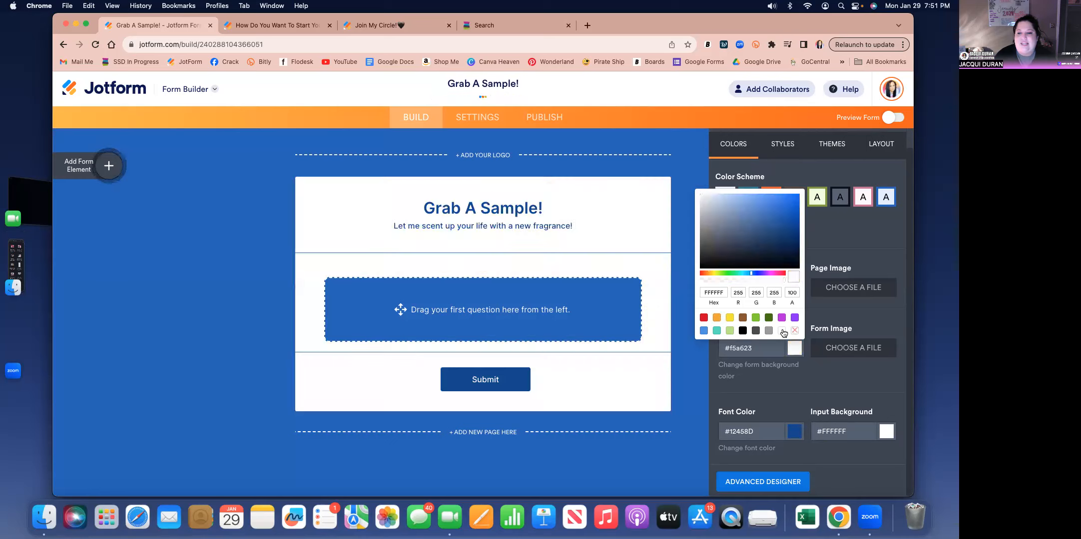
pyautogui.click(702, 365)
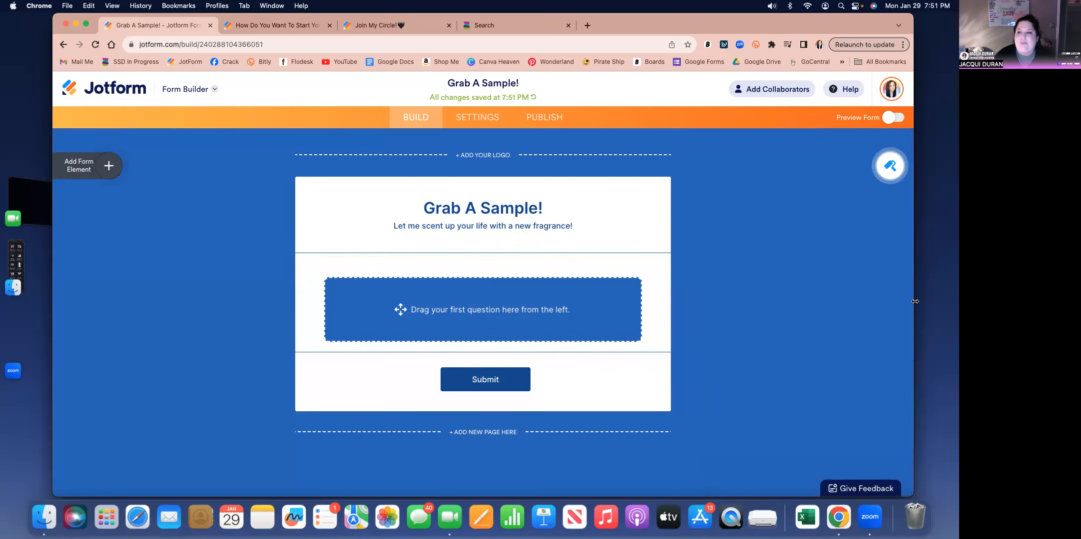
# - Set the form's font color to black (#000000) in the Form Designer
pyautogui.click(889, 166)
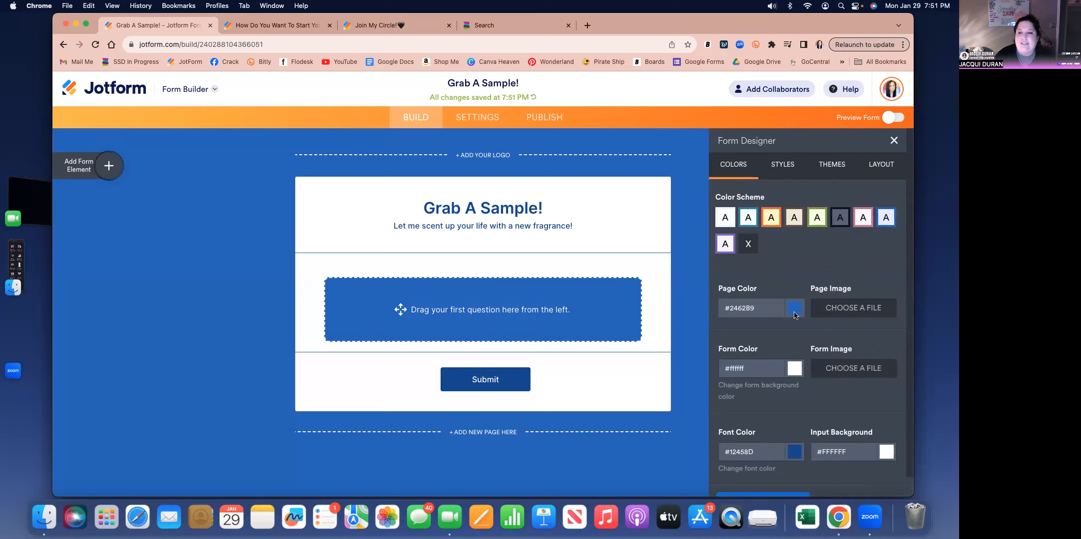
pyautogui.click(794, 452)
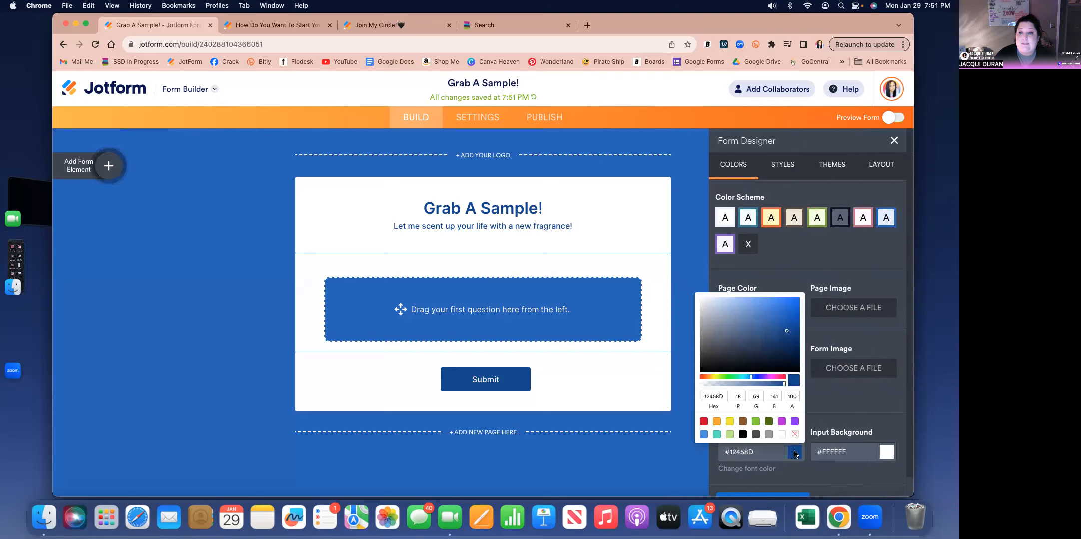
pyautogui.click(743, 435)
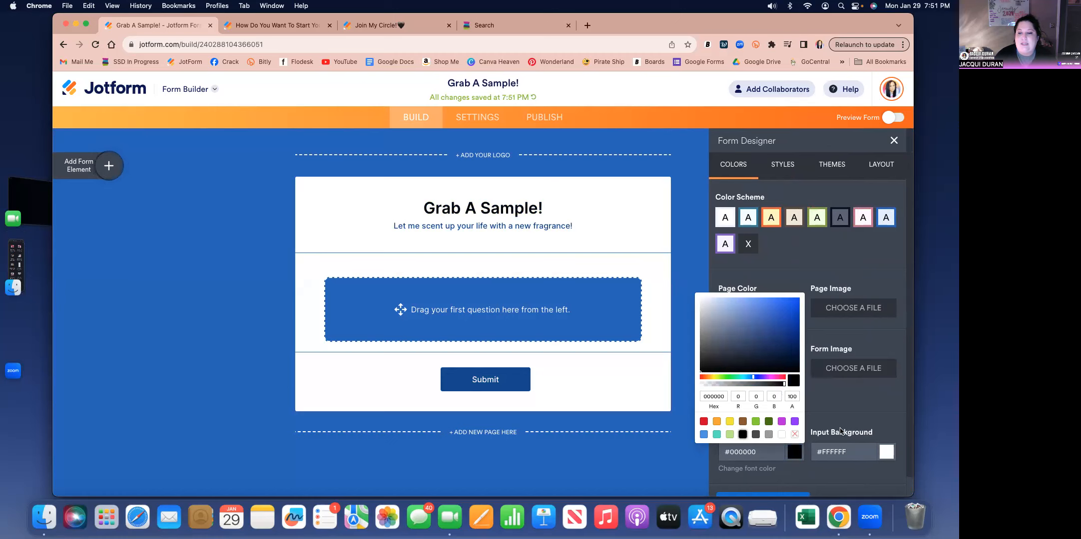
pyautogui.click(834, 415)
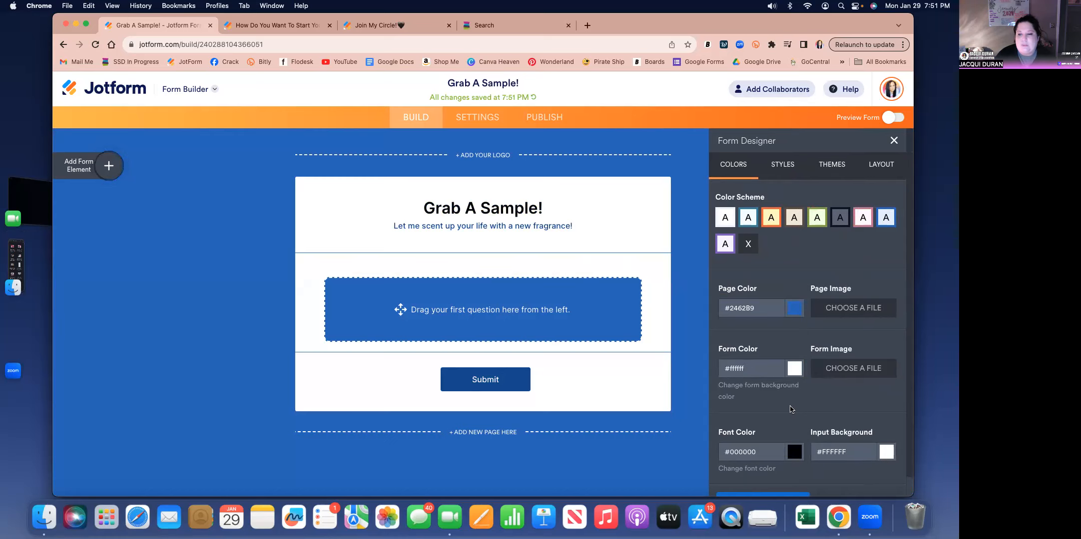
# - Set the form's font to Nova Mono in the Form Designer's style settings
pyautogui.scroll(-1, 790, 410)
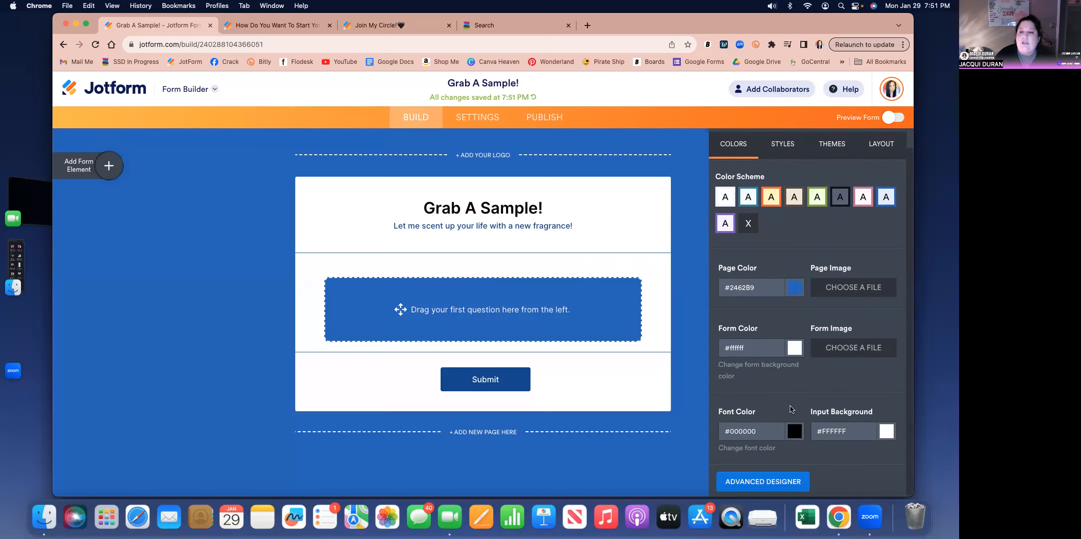
pyautogui.scroll(1, 791, 409)
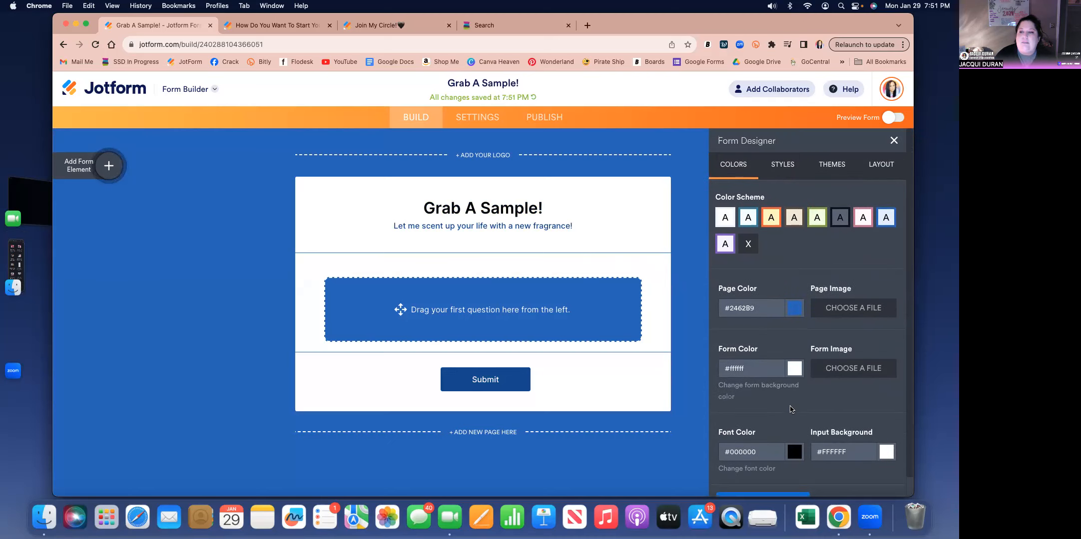
pyautogui.click(775, 177)
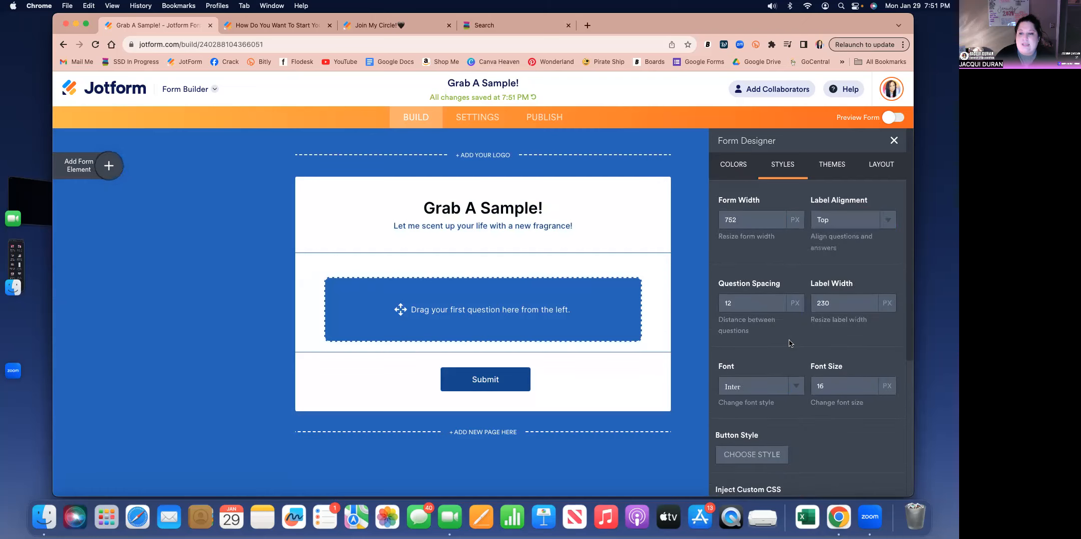
pyautogui.scroll(-3, 789, 343)
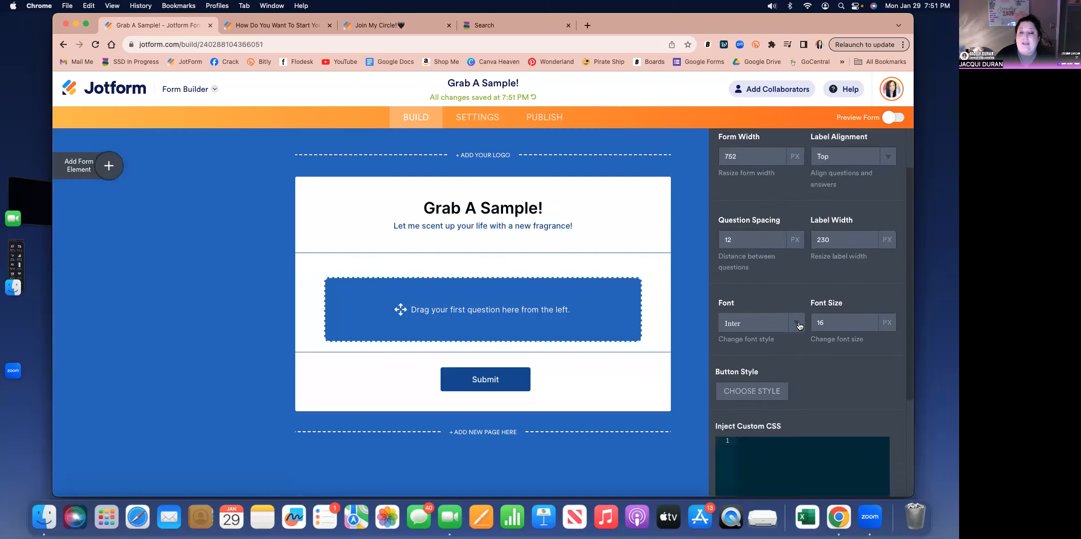
pyautogui.click(798, 327)
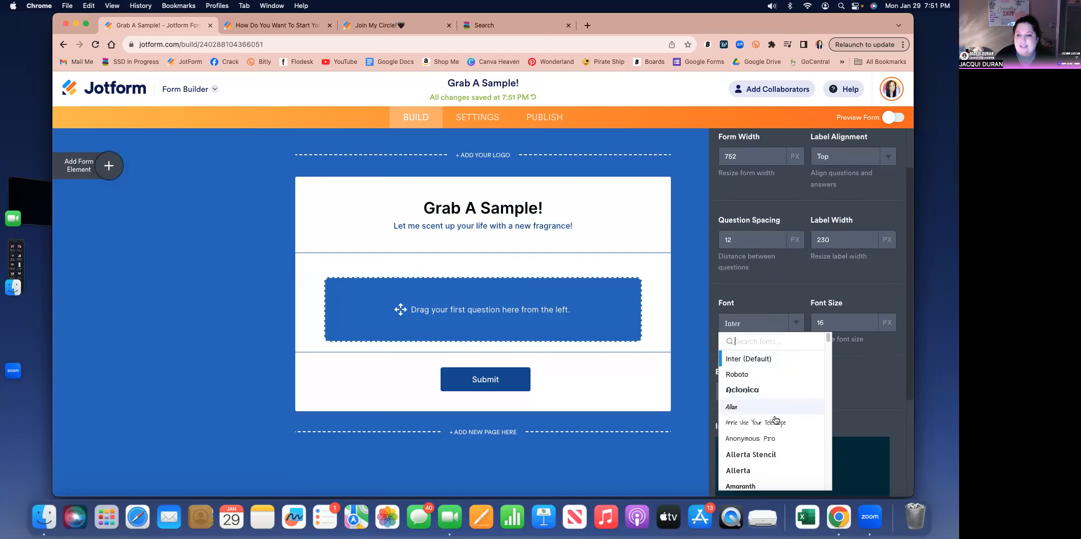
pyautogui.scroll(-20, 775, 420)
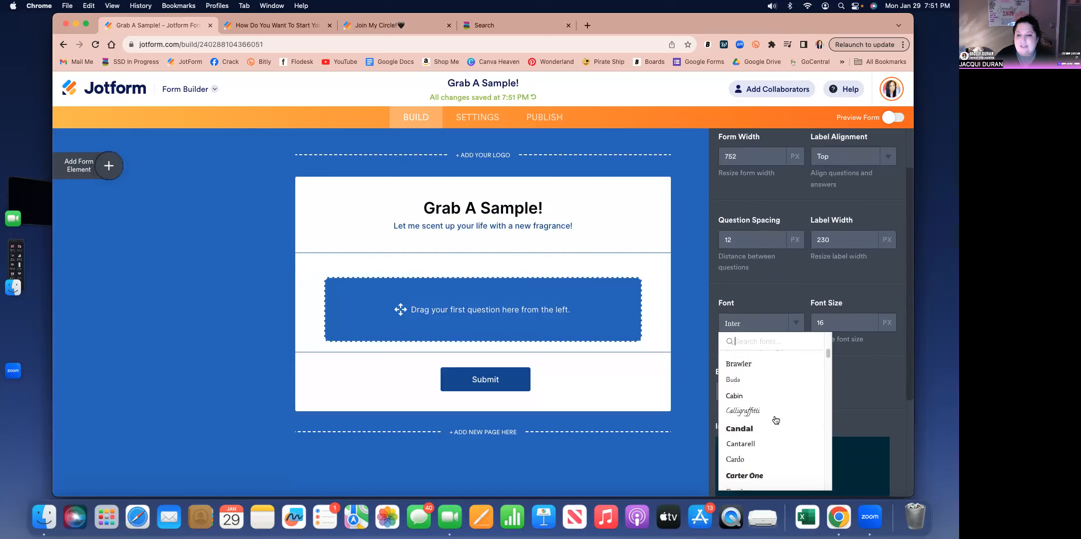
pyautogui.scroll(-20, 775, 420)
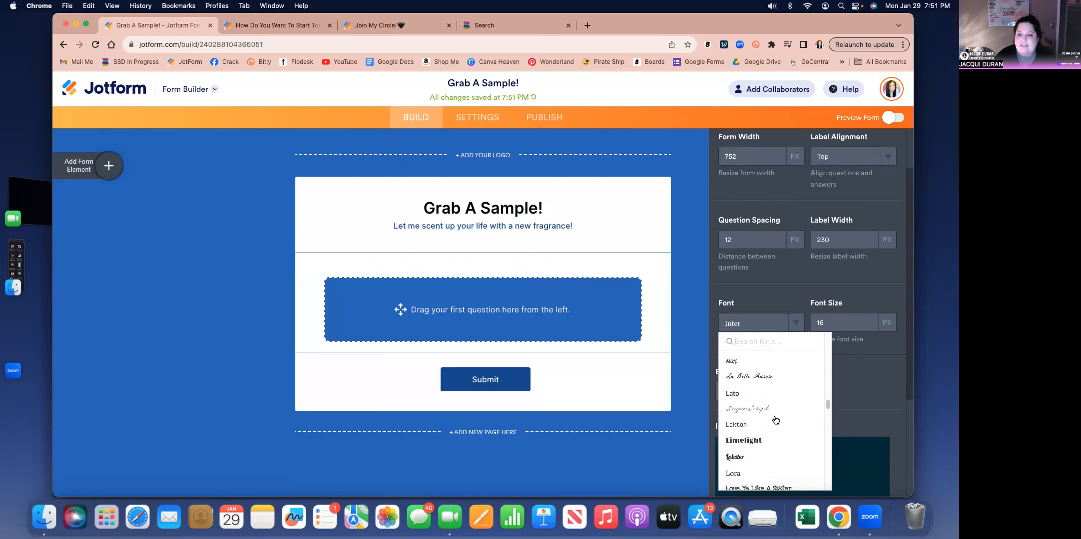
pyautogui.scroll(-10, 775, 419)
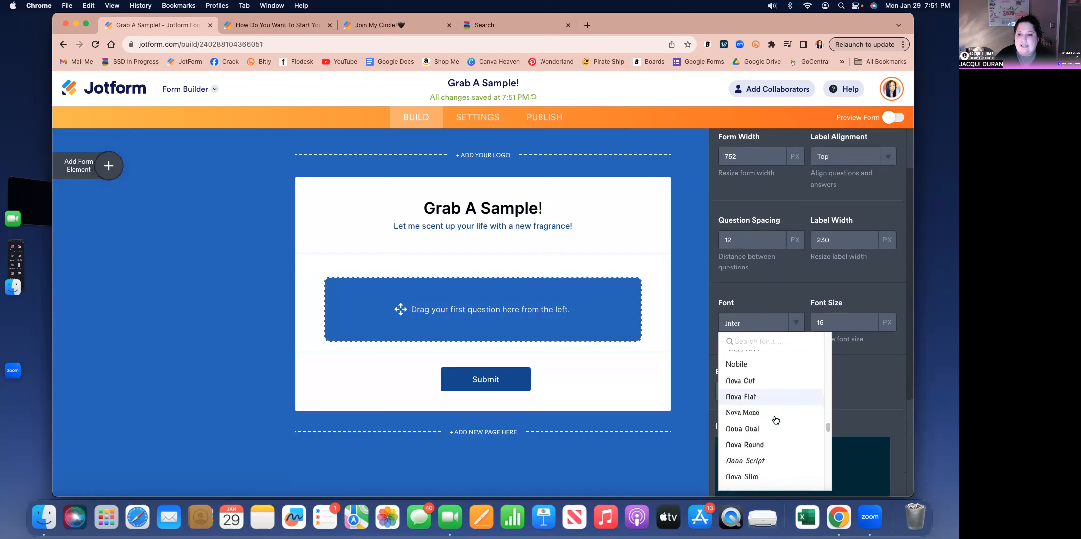
pyautogui.click(752, 410)
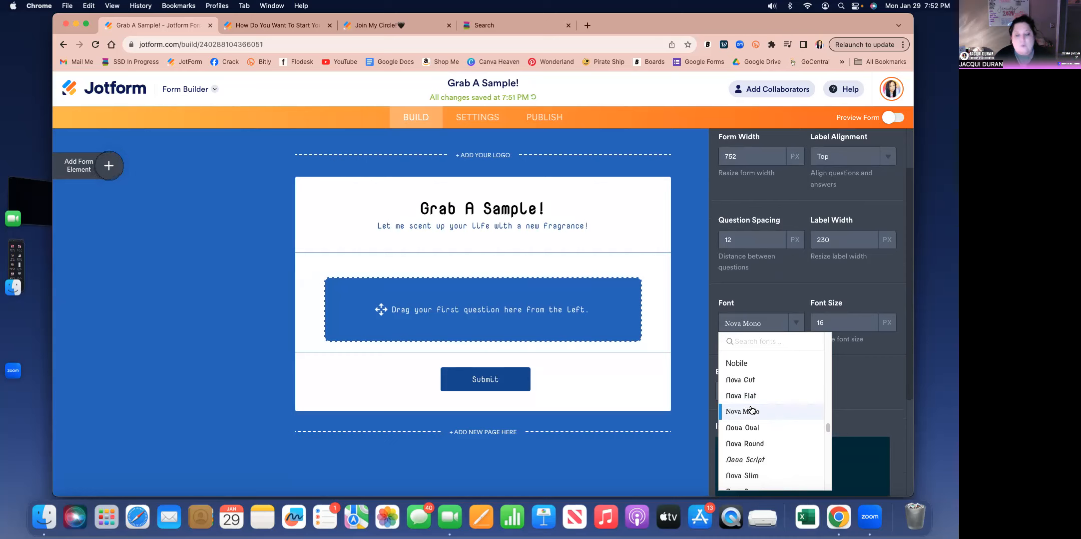
# - Change the form's font to Oswald and close the font list
pyautogui.scroll(-3, 774, 435)
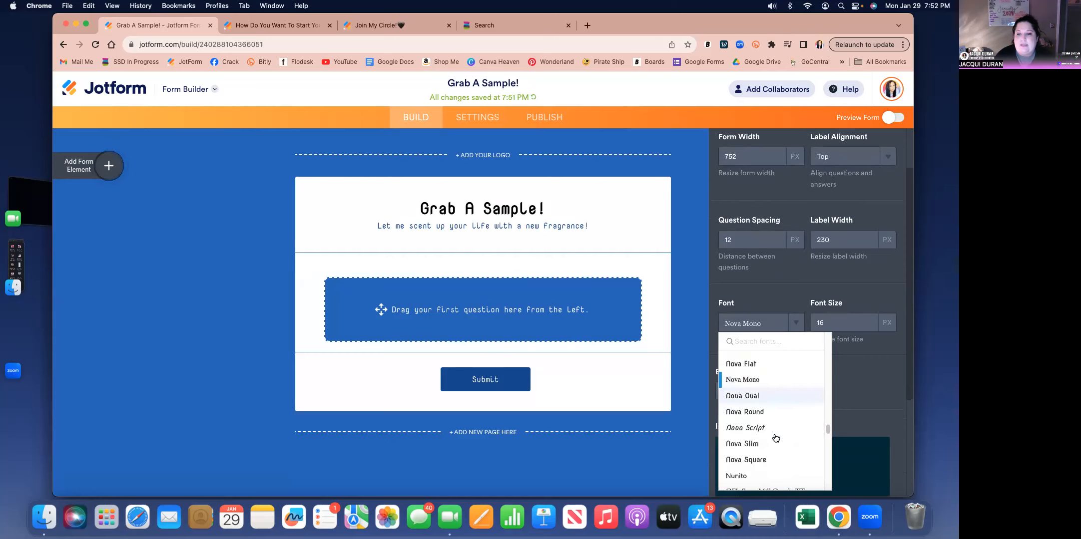
pyautogui.scroll(-1, 776, 438)
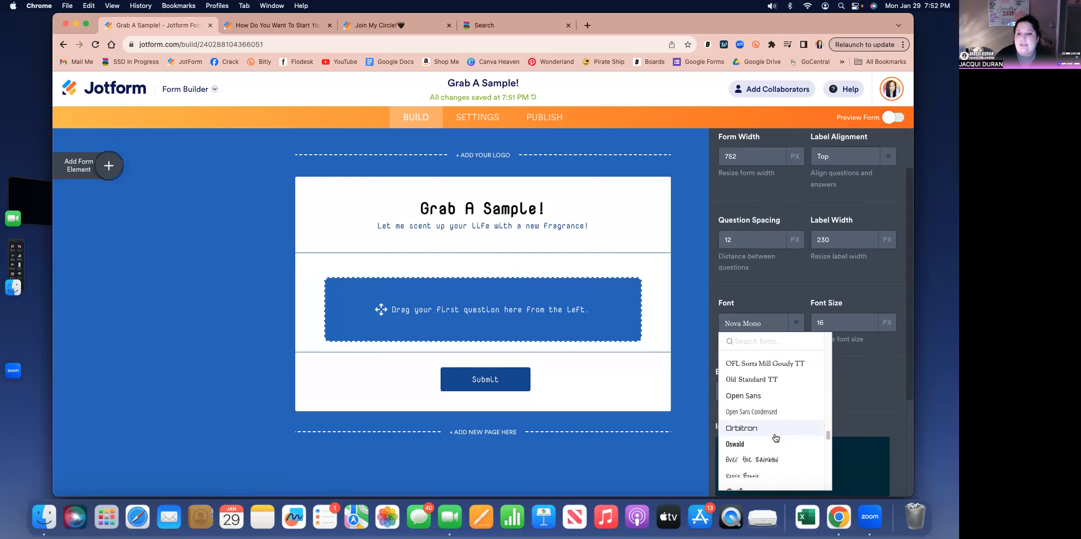
pyautogui.click(761, 447)
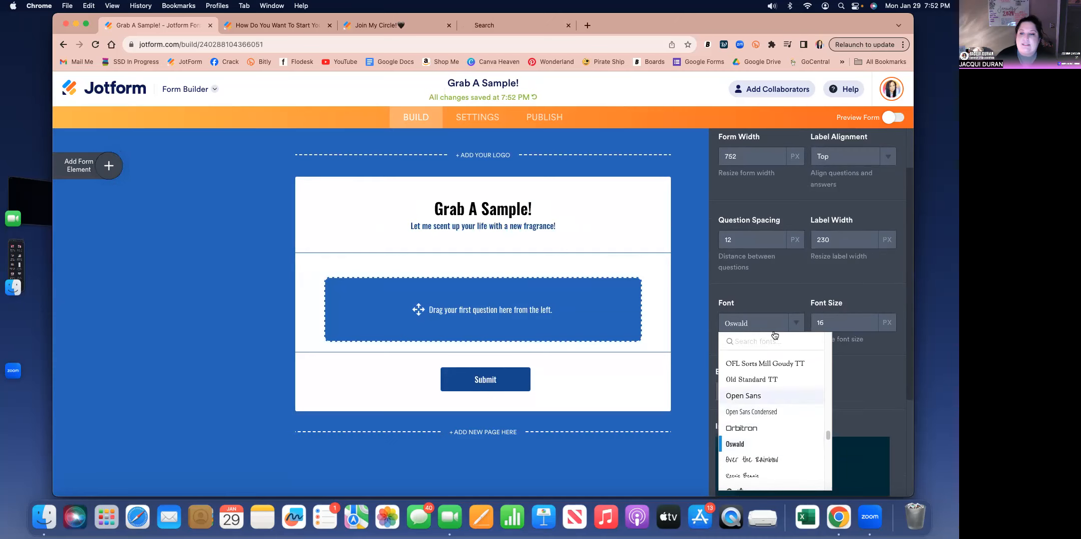
pyautogui.click(768, 288)
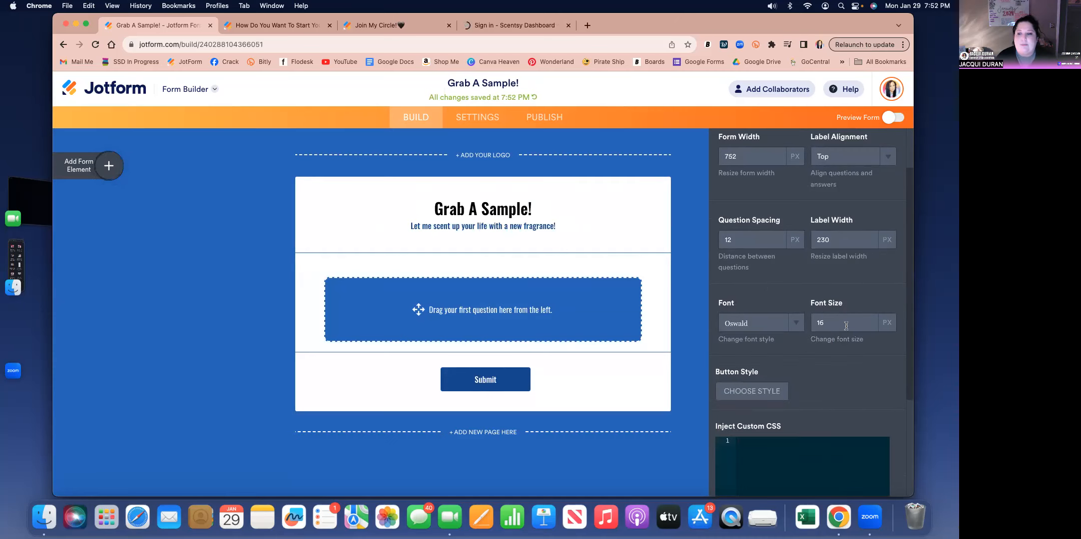
# - Increase the form's font size to 20 px
pyautogui.click(869, 322)
pyautogui.click(868, 322)
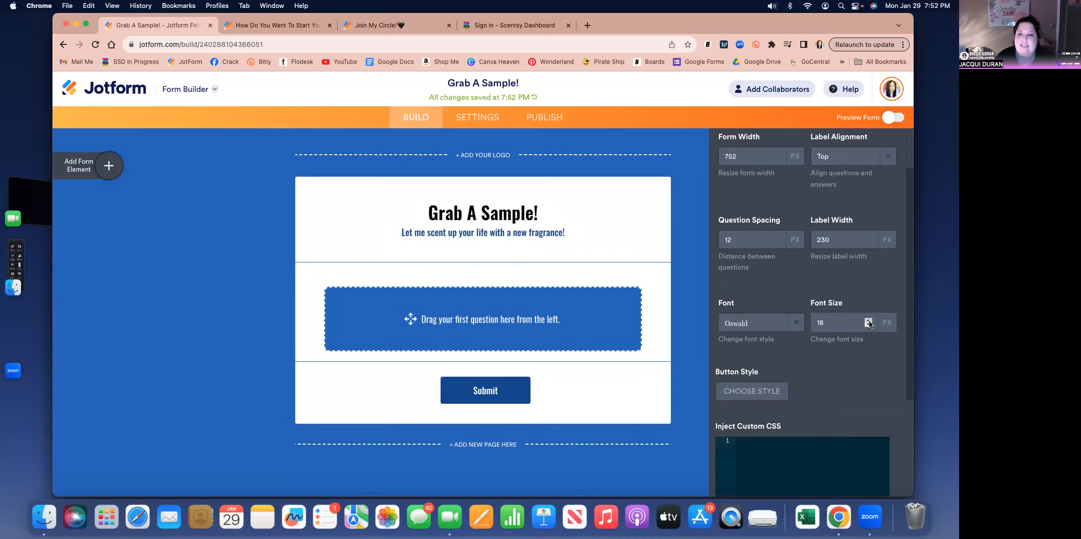
pyautogui.click(869, 323)
pyautogui.click(869, 323)
pyautogui.click(869, 323)
pyautogui.click(869, 322)
pyautogui.click(869, 322)
pyautogui.click(869, 322)
pyautogui.click(868, 325)
pyautogui.click(868, 325)
pyautogui.click(869, 325)
pyautogui.click(869, 325)
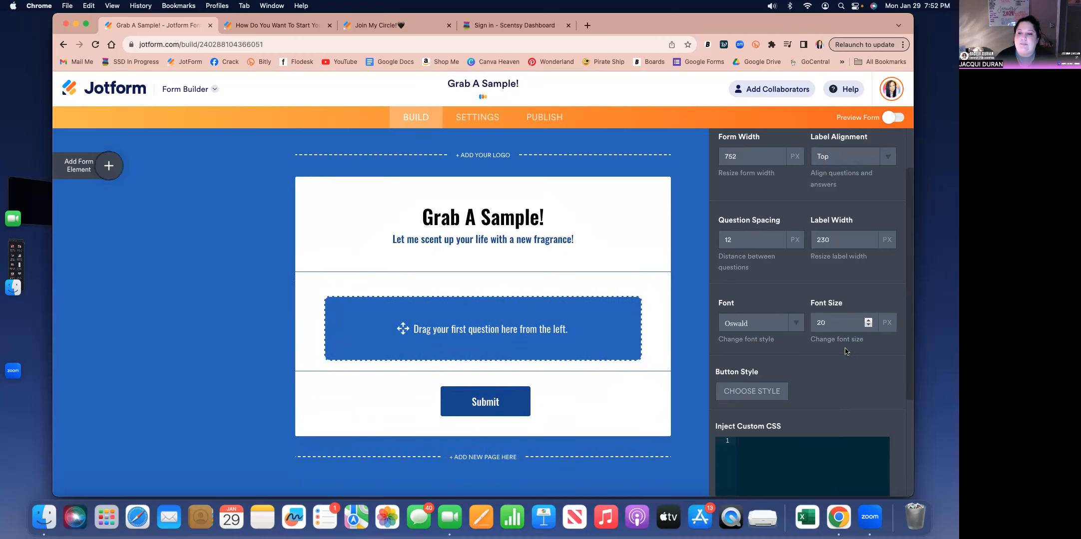
# - Apply the pink, yellow and blue watercolor-like image style to the Submit button
pyautogui.scroll(-2, 824, 345)
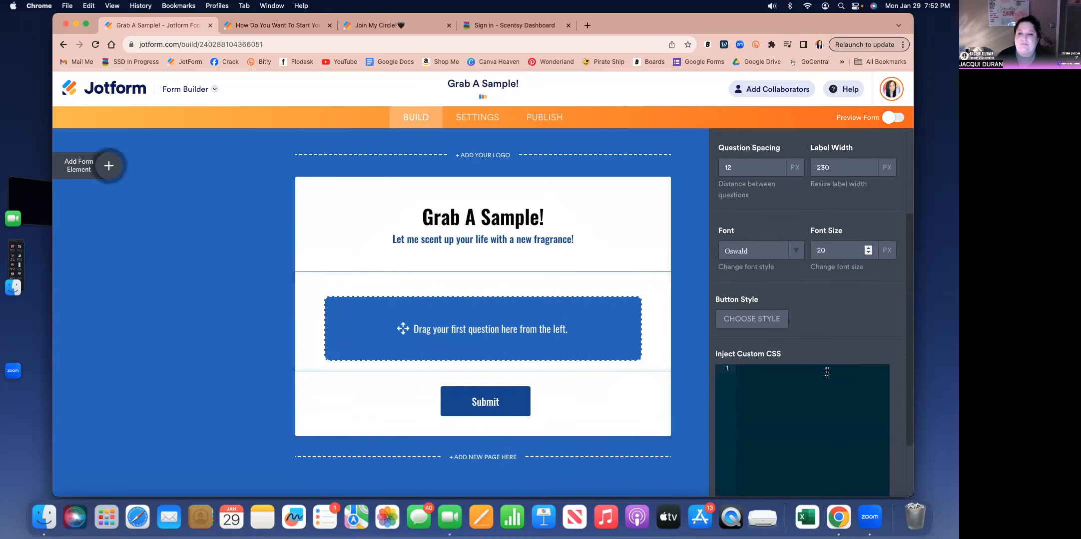
pyautogui.click(745, 320)
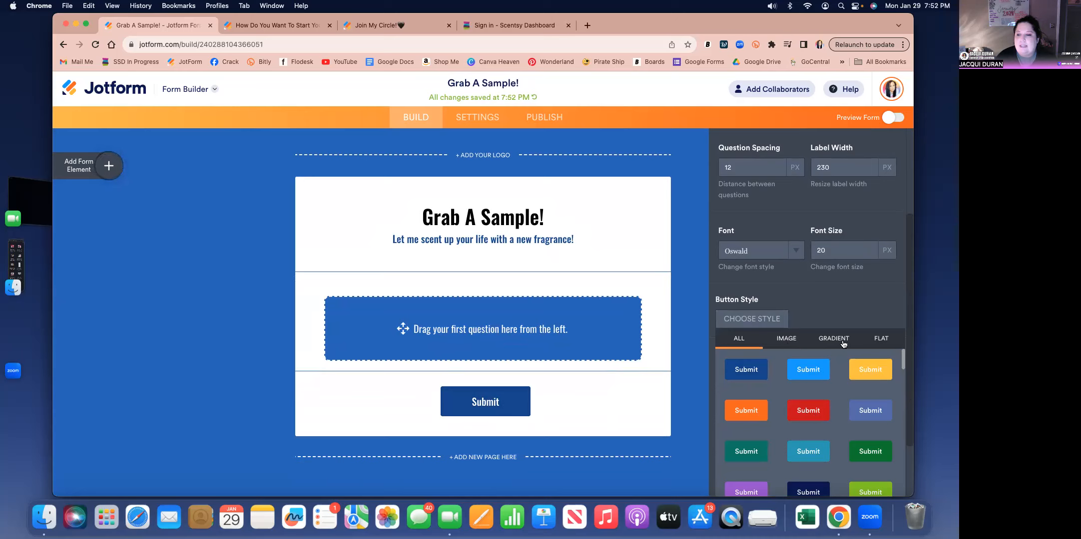
pyautogui.scroll(-3, 863, 425)
pyautogui.scroll(-10, 863, 426)
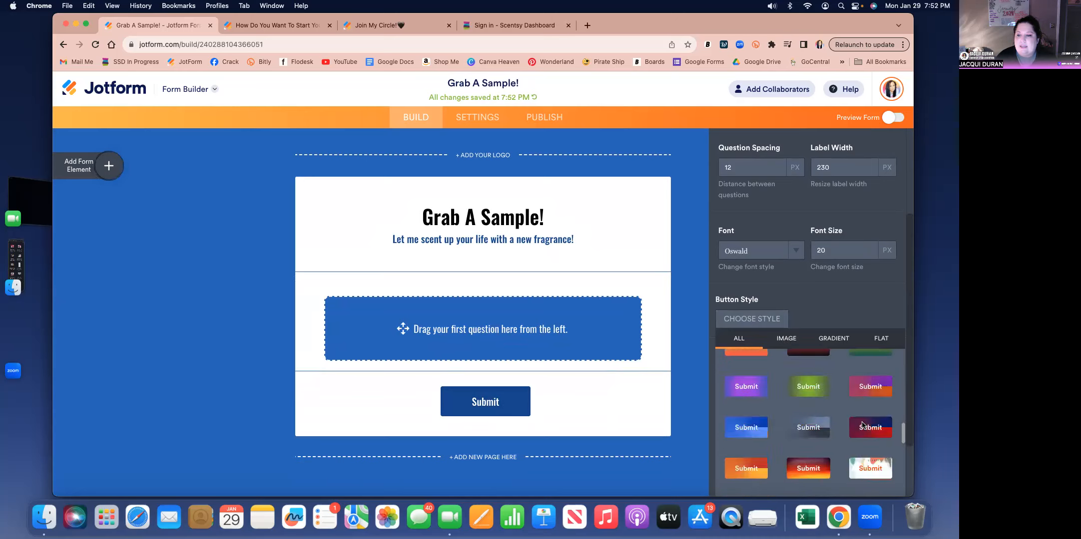
pyautogui.scroll(-2, 863, 426)
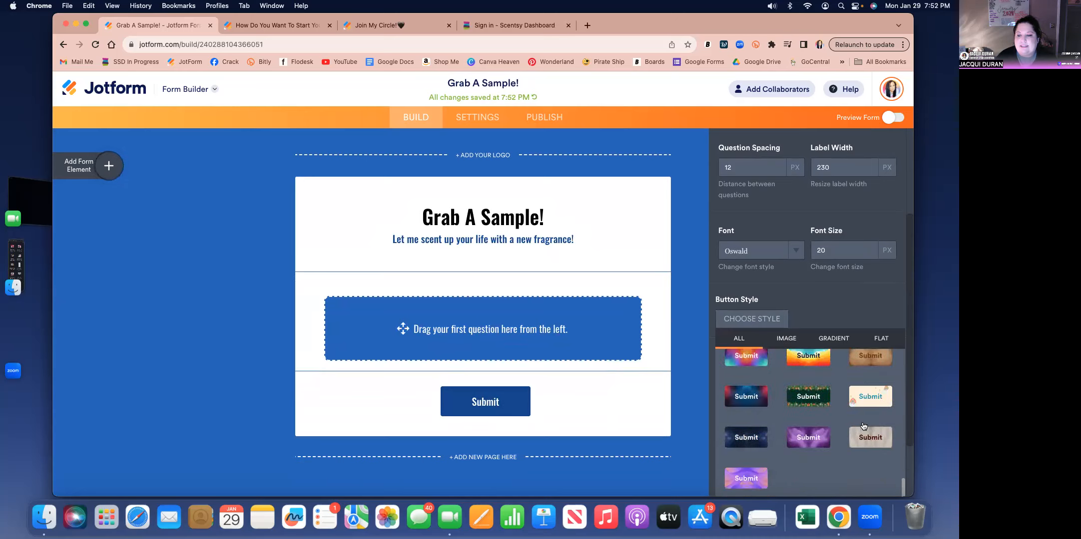
pyautogui.scroll(2, 777, 420)
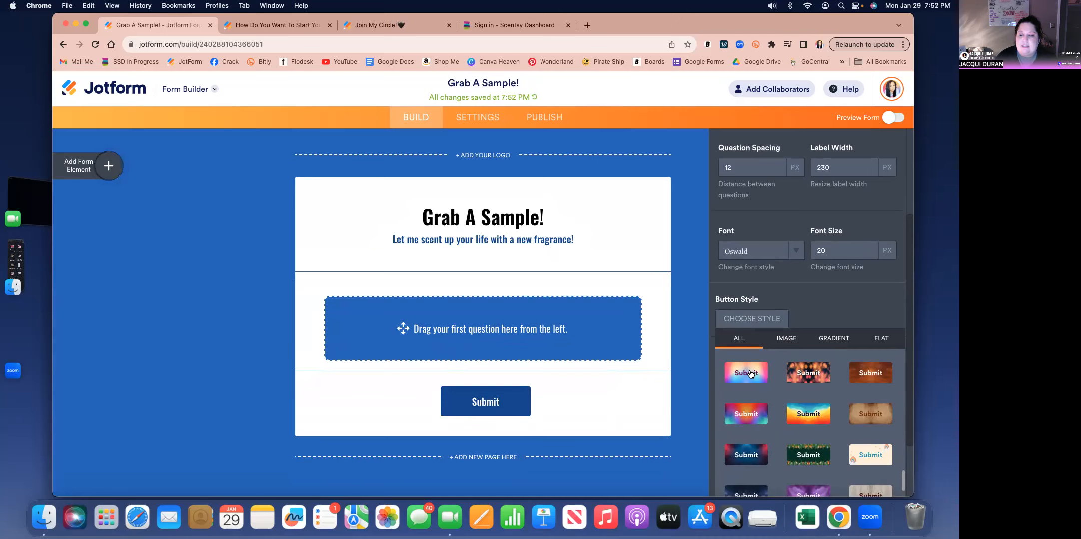
pyautogui.click(751, 375)
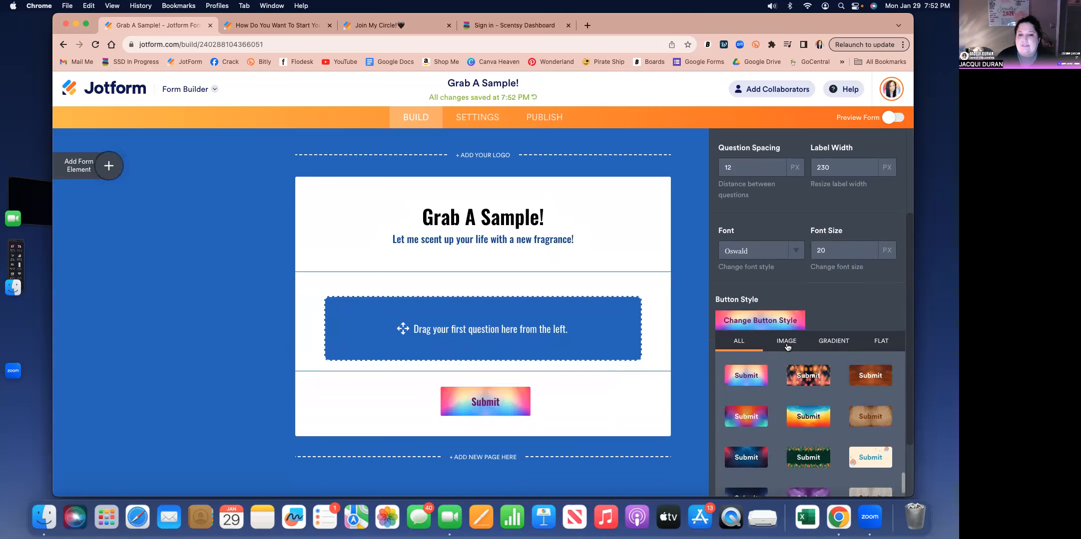
# - Browse the image, gradient and flat button styles, close the style choices and look over the remaining style settings
pyautogui.click(791, 342)
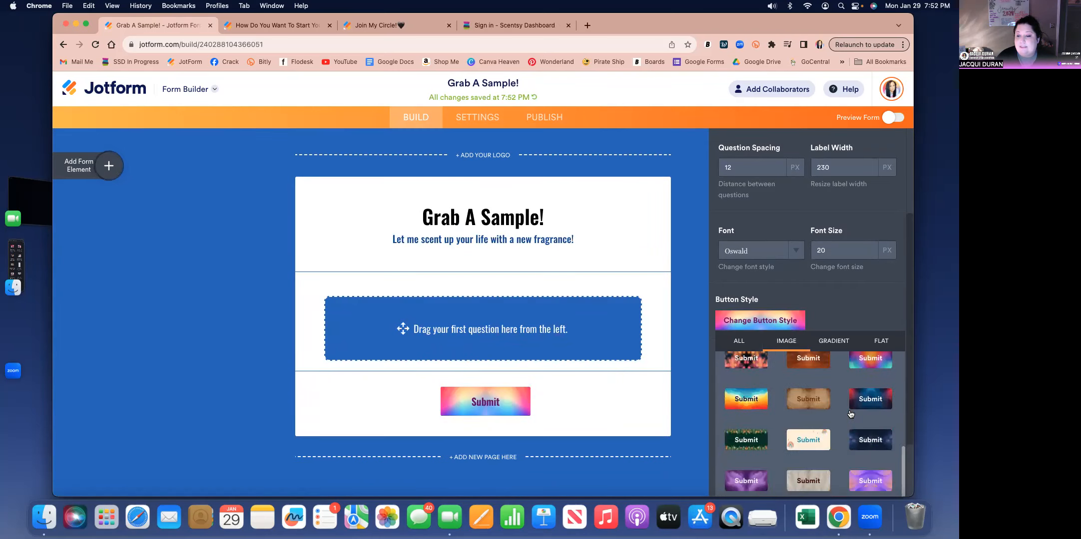
pyautogui.click(829, 343)
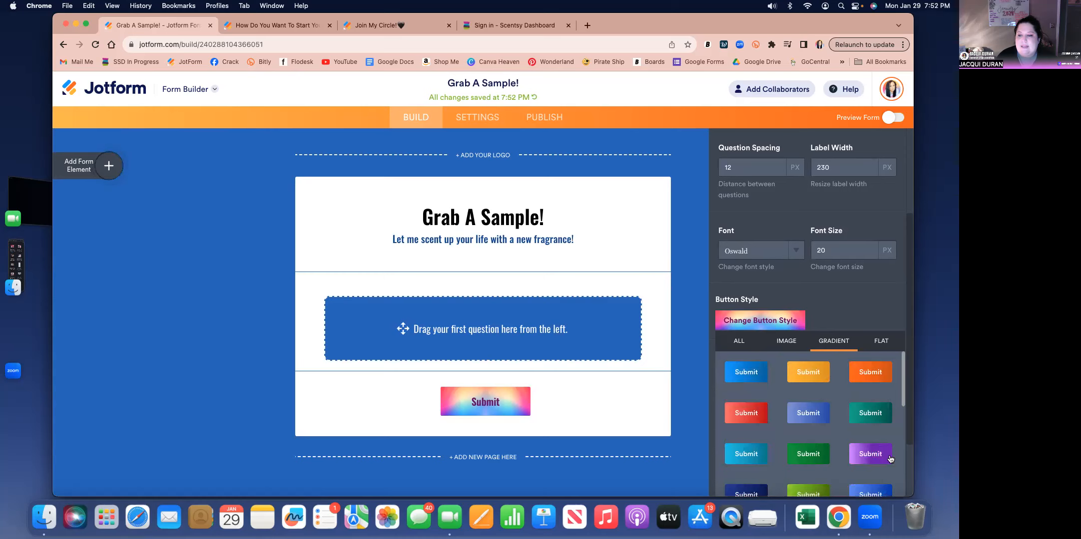
pyautogui.click(881, 341)
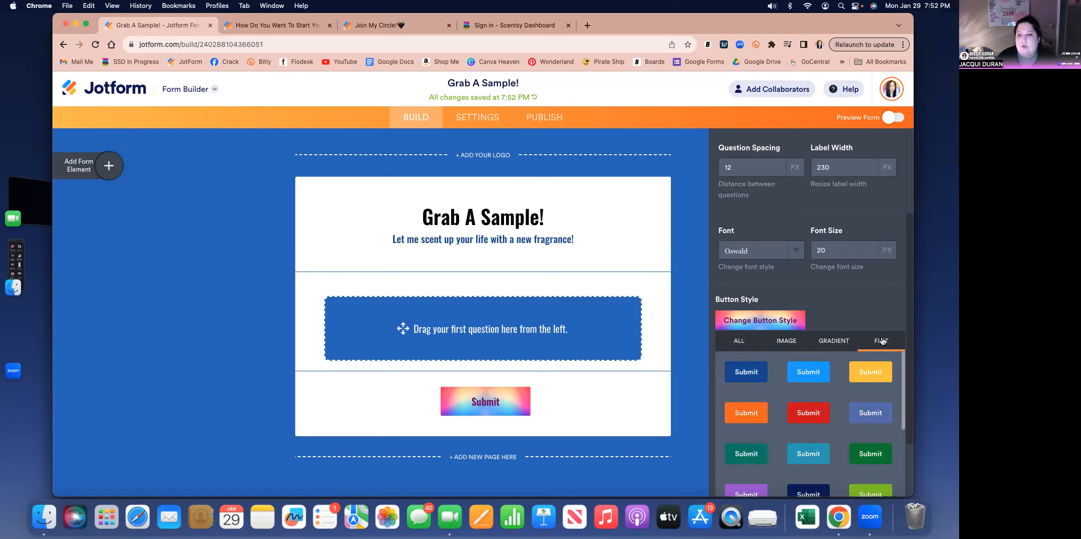
pyautogui.click(738, 343)
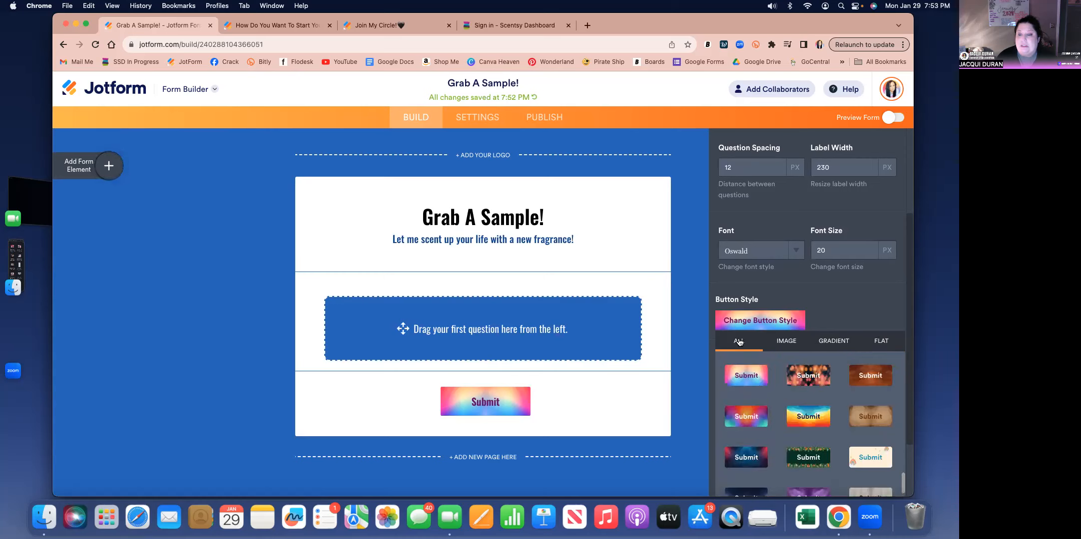
pyautogui.click(825, 317)
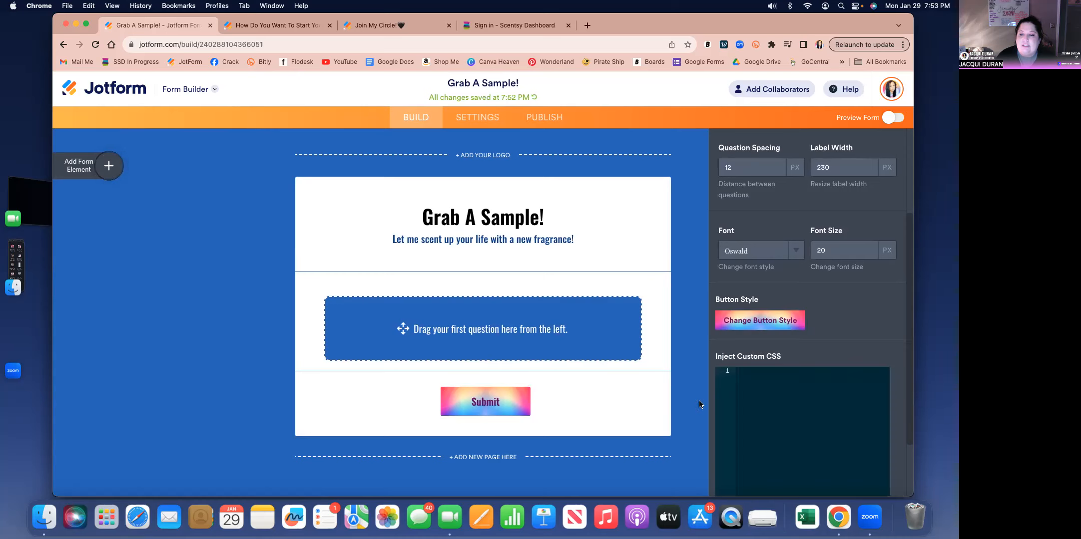
pyautogui.scroll(-3, 758, 361)
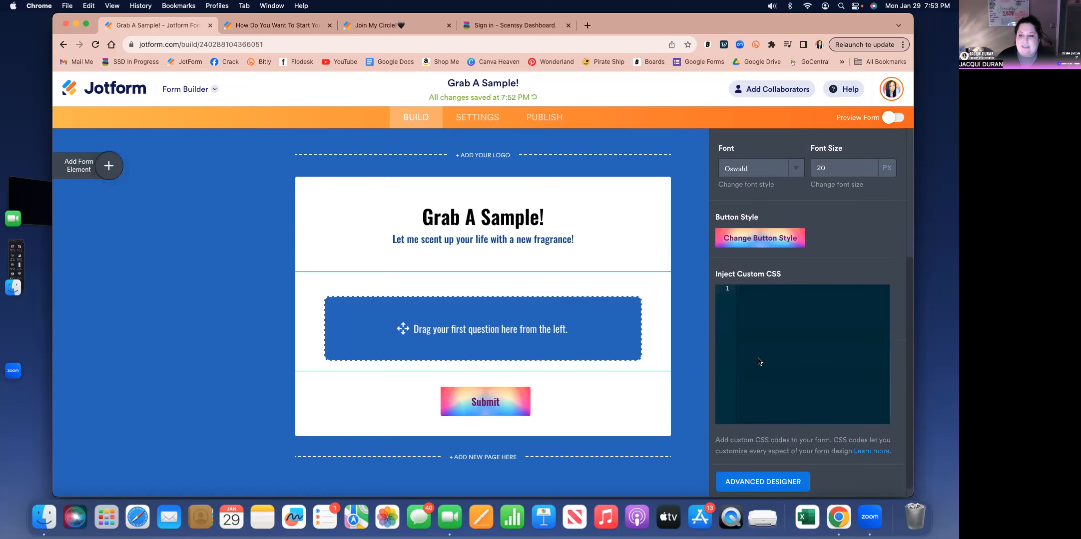
pyautogui.scroll(5, 759, 361)
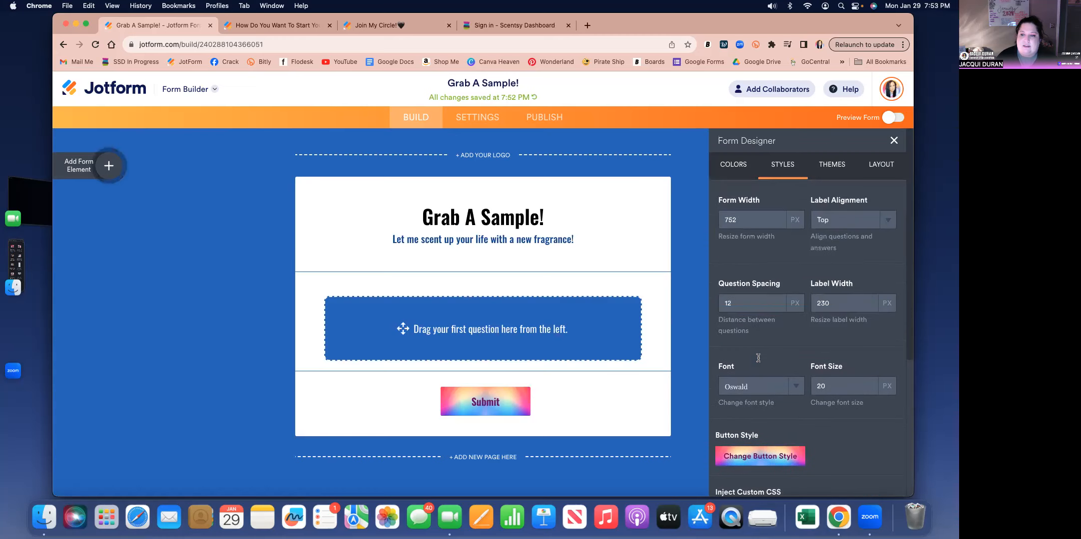
# - Browse the featured themes and apply the Blue Ocean theme to the form
pyautogui.click(833, 166)
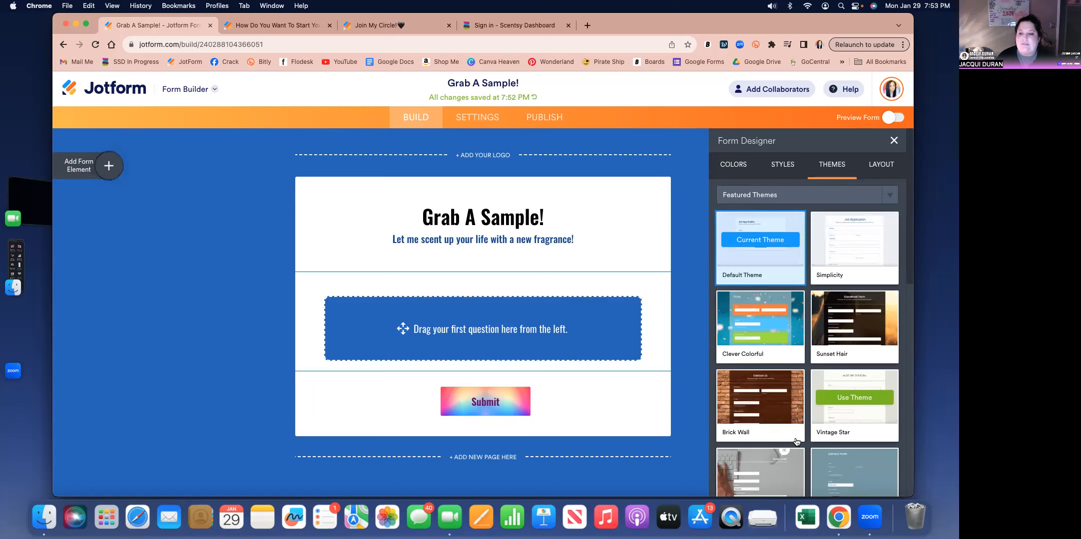
pyautogui.scroll(-10, 797, 442)
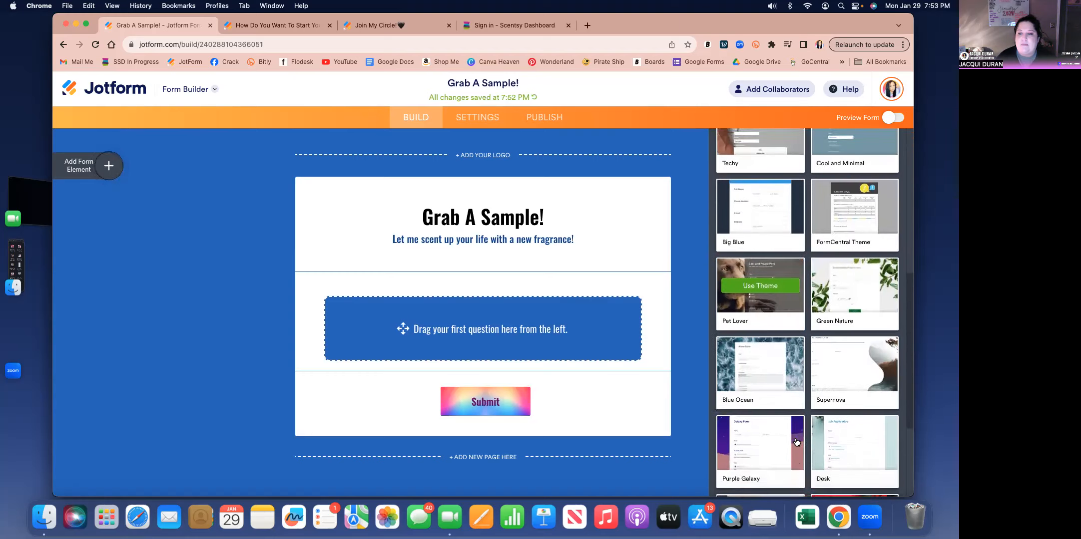
pyautogui.scroll(-5, 797, 441)
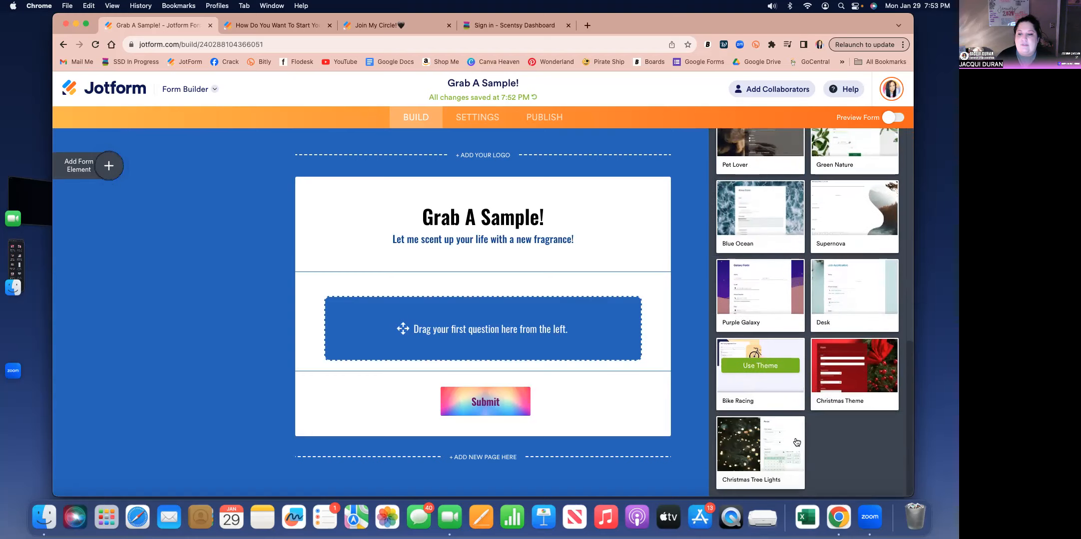
pyautogui.moveTo(794, 440)
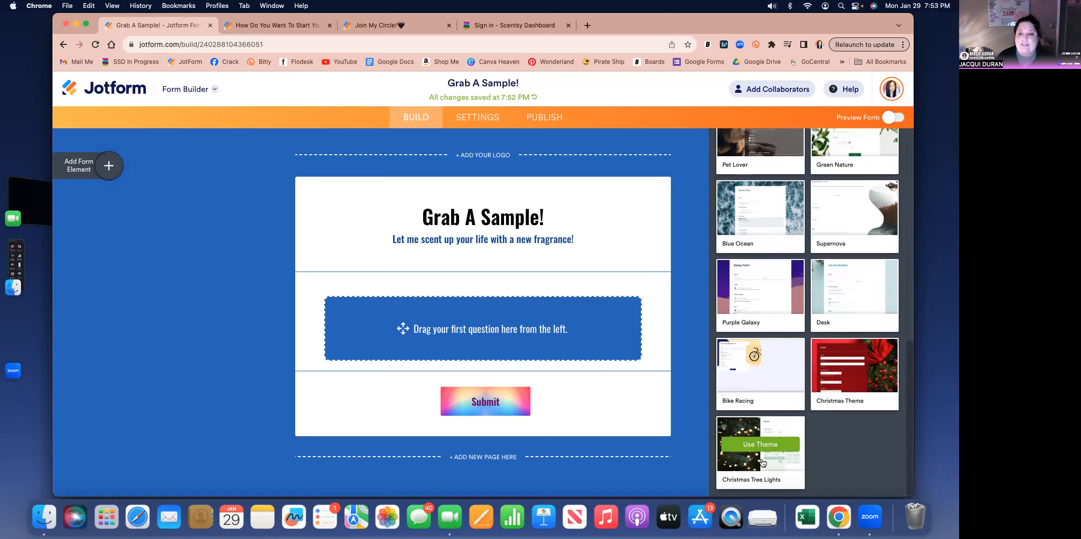
pyautogui.scroll(4, 760, 452)
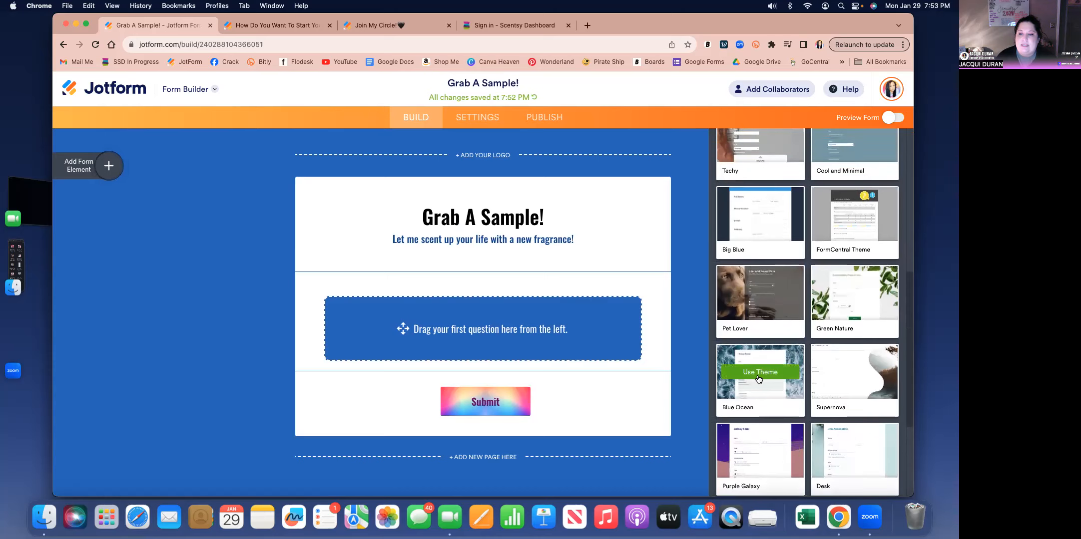
pyautogui.click(758, 373)
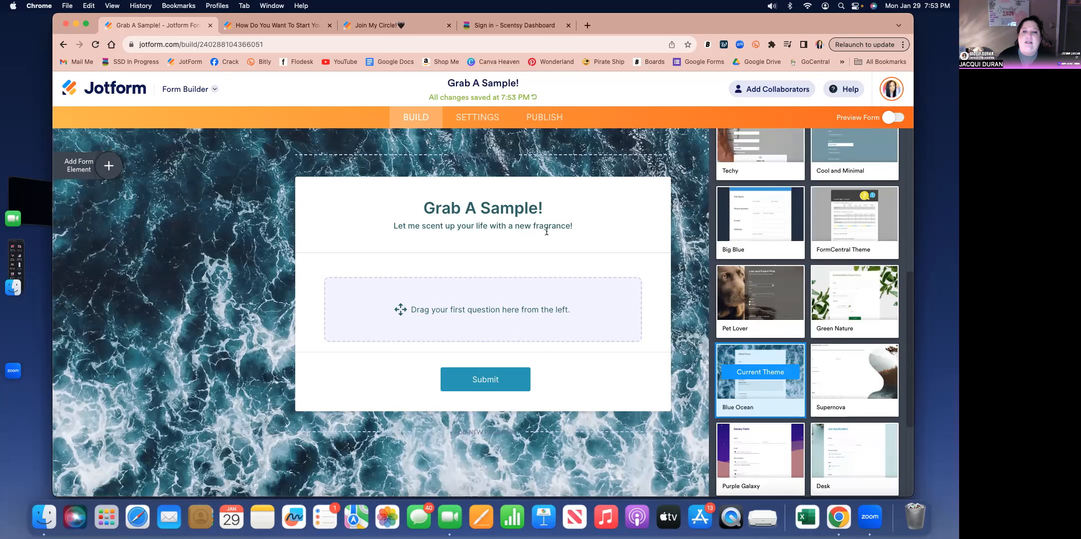
pyautogui.moveTo(819, 368)
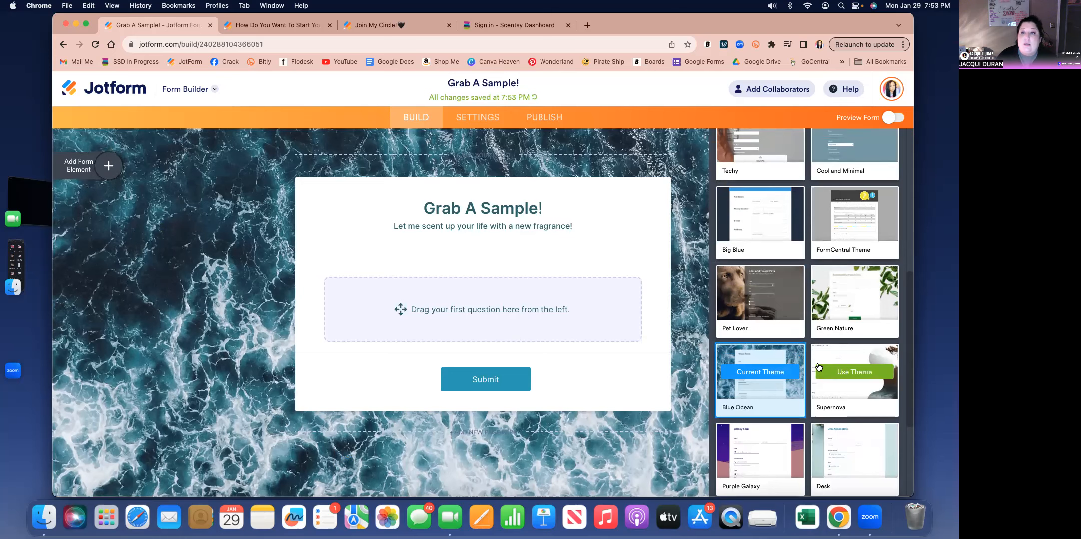
# - Set the form's font to Allan with a font size of 20 px and close the Form Designer
pyautogui.scroll(-1, 818, 367)
pyautogui.scroll(-3, 819, 367)
pyautogui.scroll(10, 818, 368)
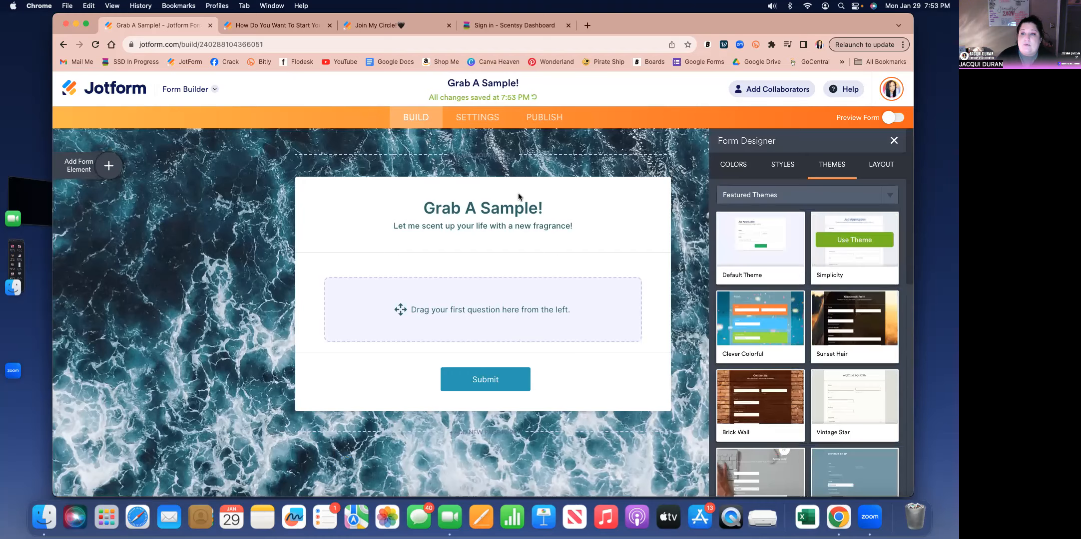
pyautogui.click(787, 166)
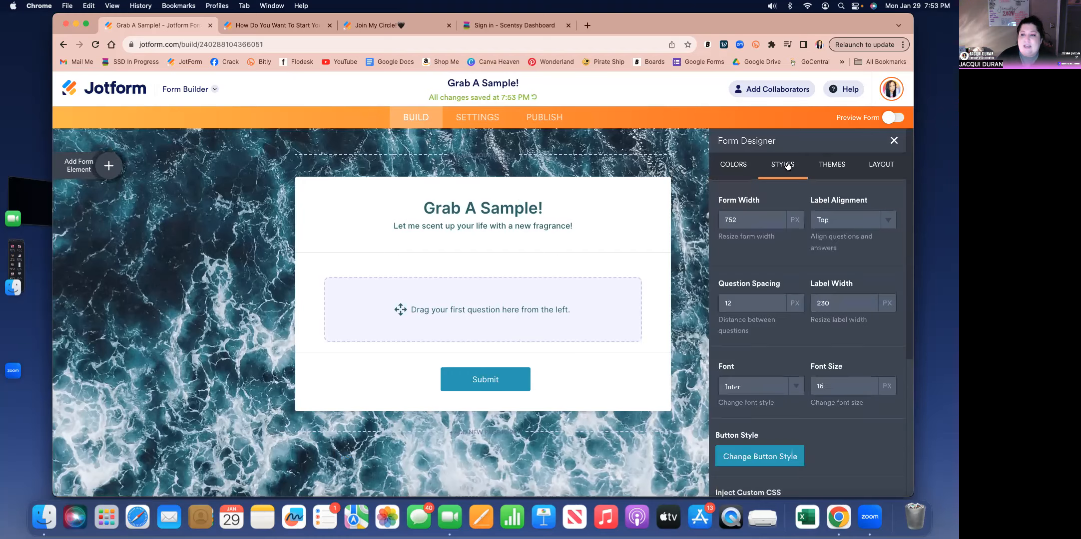
pyautogui.click(799, 389)
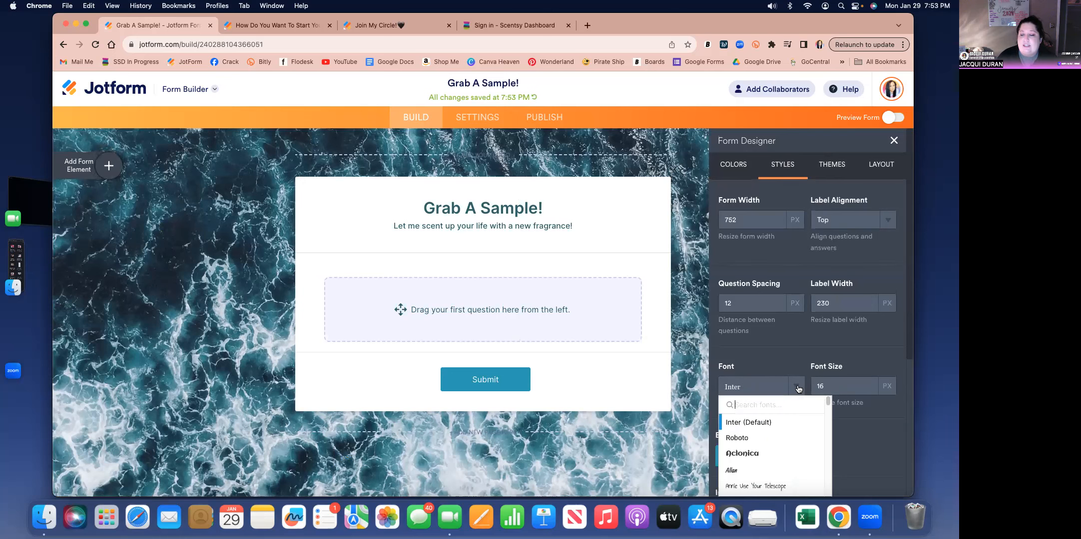
pyautogui.click(755, 476)
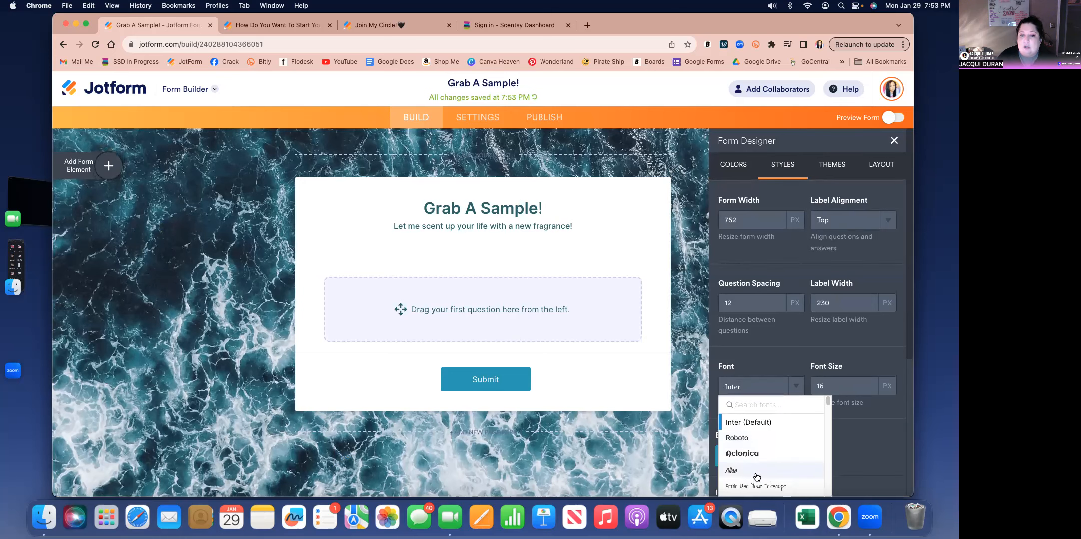
pyautogui.click(867, 385)
pyautogui.click(866, 385)
pyautogui.click(867, 385)
pyautogui.click(866, 384)
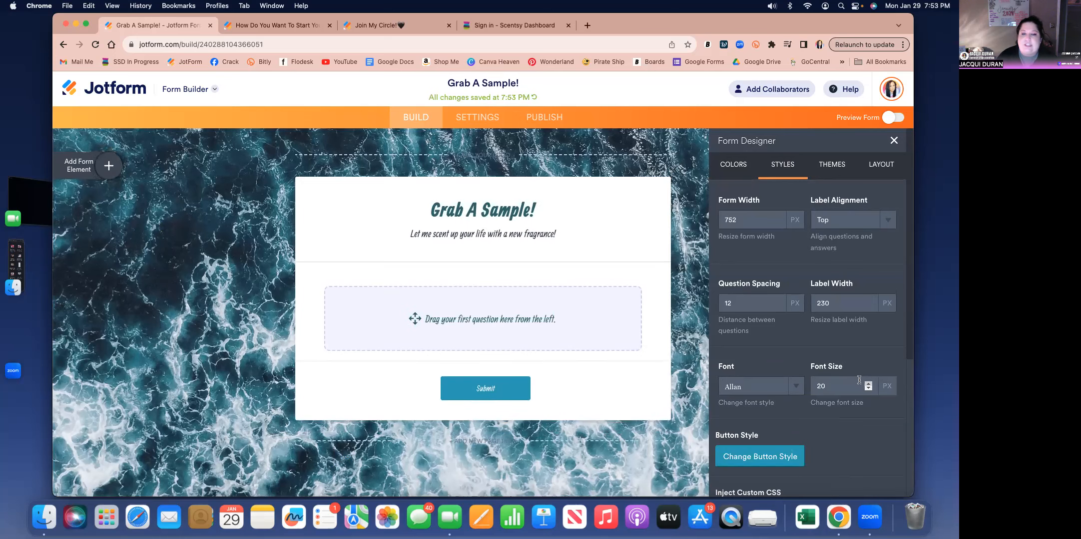
pyautogui.click(734, 167)
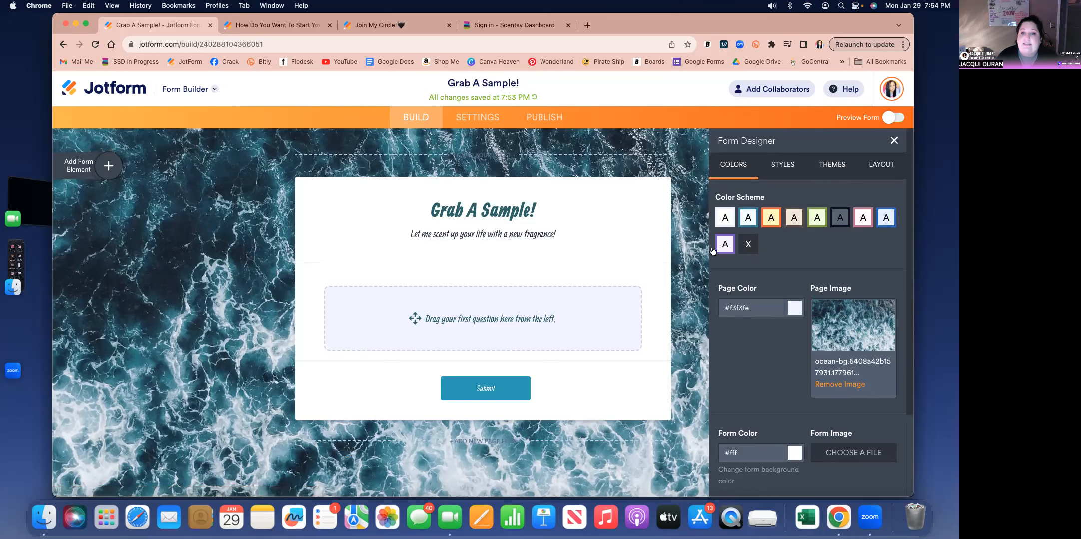
pyautogui.click(894, 141)
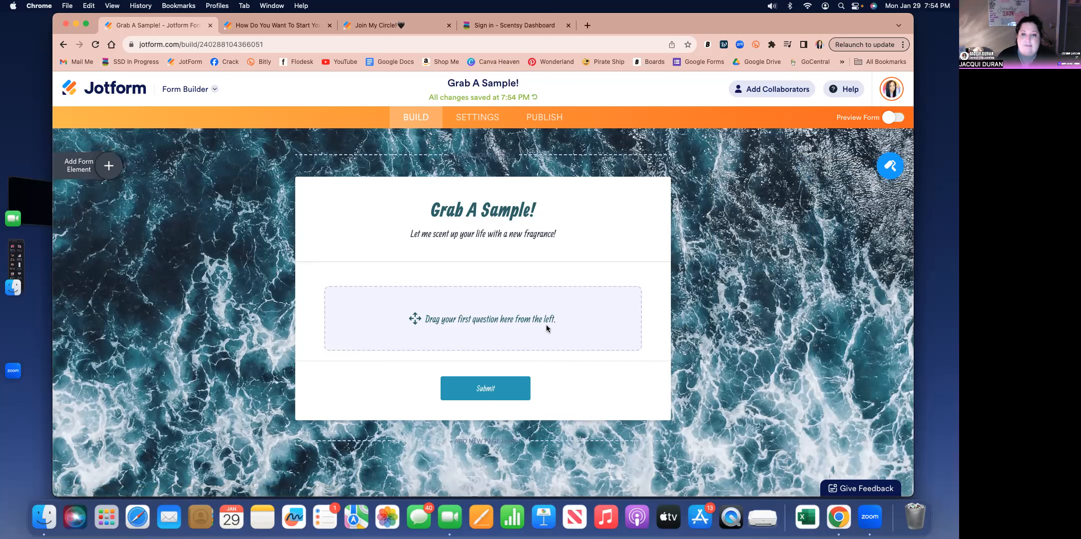
# - Look through the basic form elements and add a Full Name field as the form's first question
pyautogui.click(109, 166)
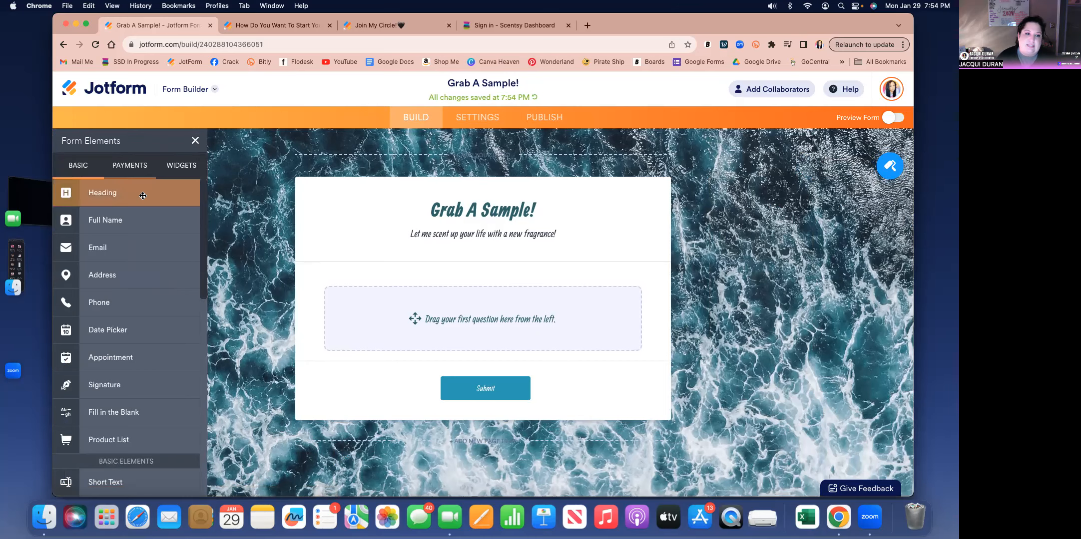
pyautogui.scroll(-3, 147, 365)
pyautogui.scroll(-6, 147, 365)
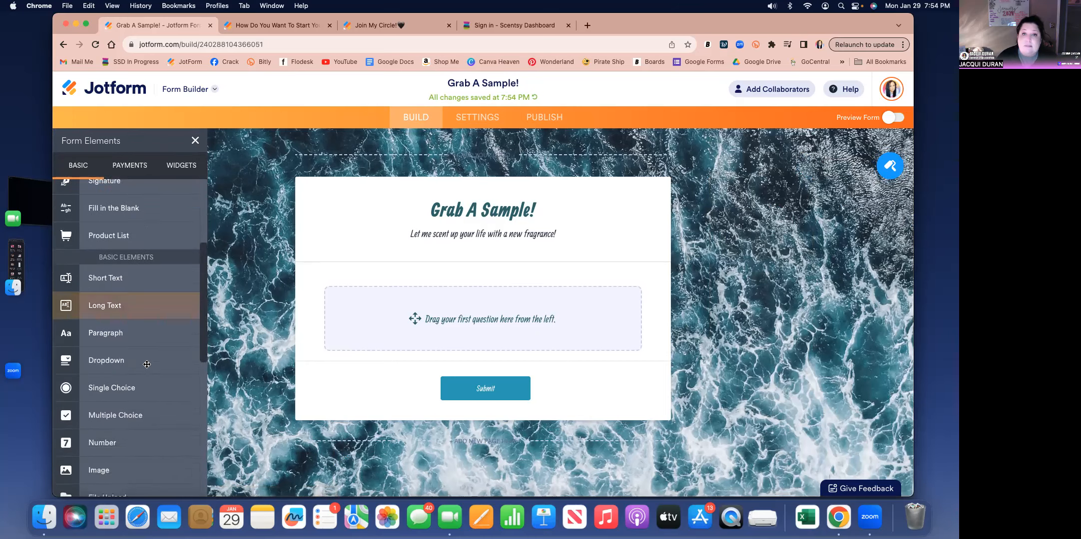
pyautogui.scroll(9, 147, 365)
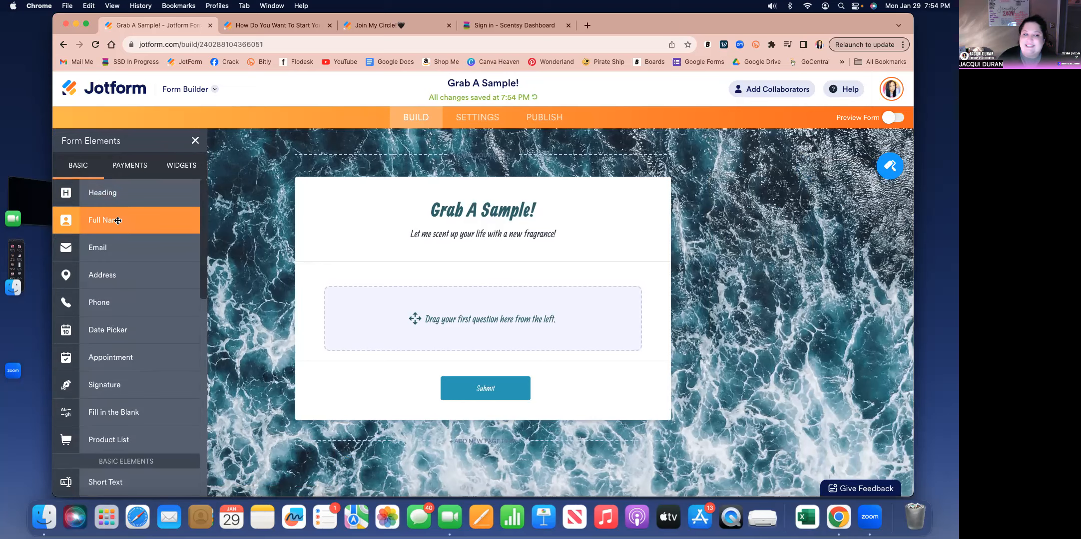
pyautogui.click(118, 220)
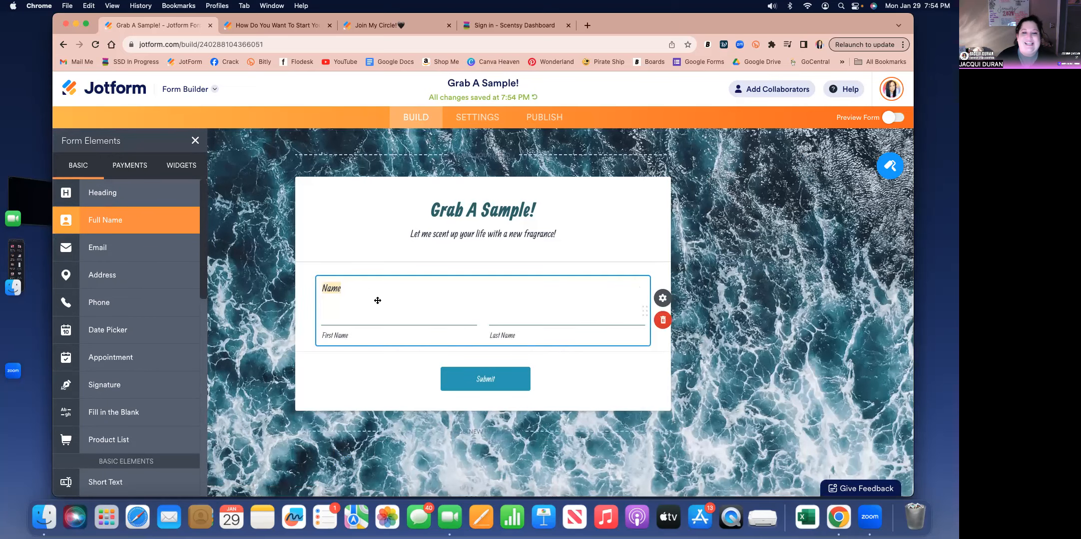
# - Change the label of the name field to "Your Name:"
pyautogui.click(341, 288)
pyautogui.moveTo(342, 288); pyautogui.dragTo(324, 288)
pyautogui.write('Your Name:')
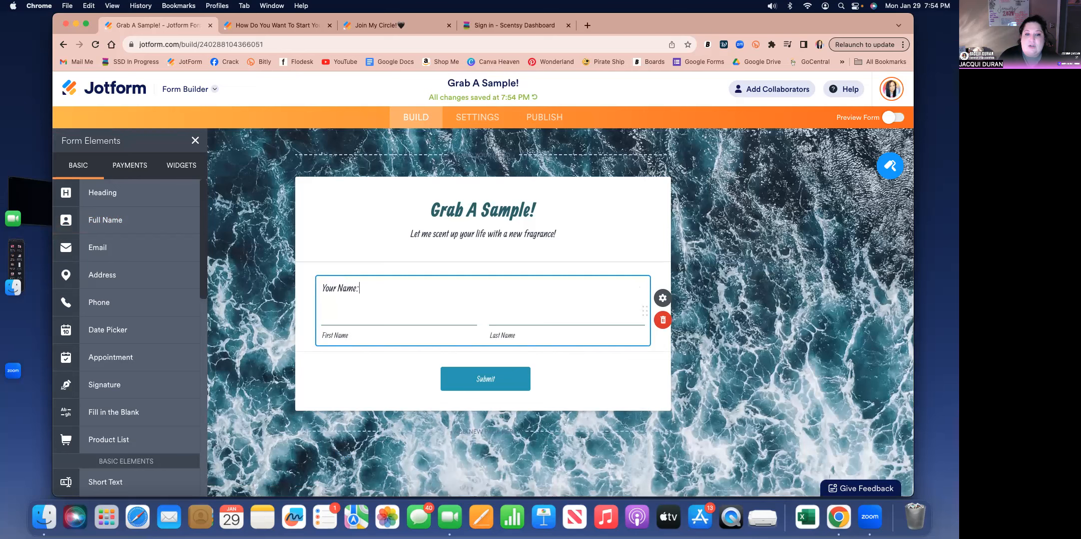
# - Make the "Your Name:" field required and close its properties
pyautogui.click(667, 301)
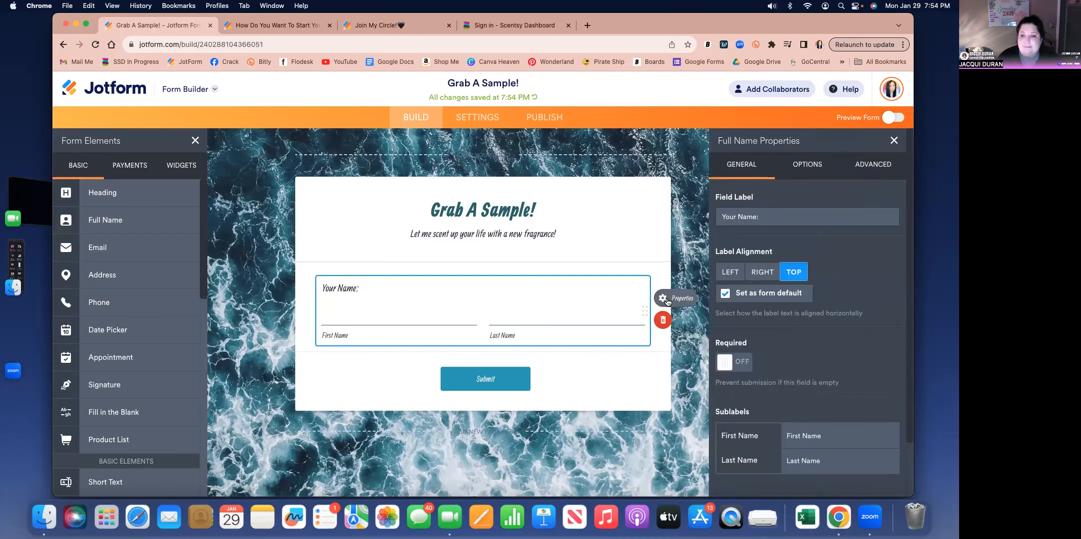
pyautogui.click(769, 216)
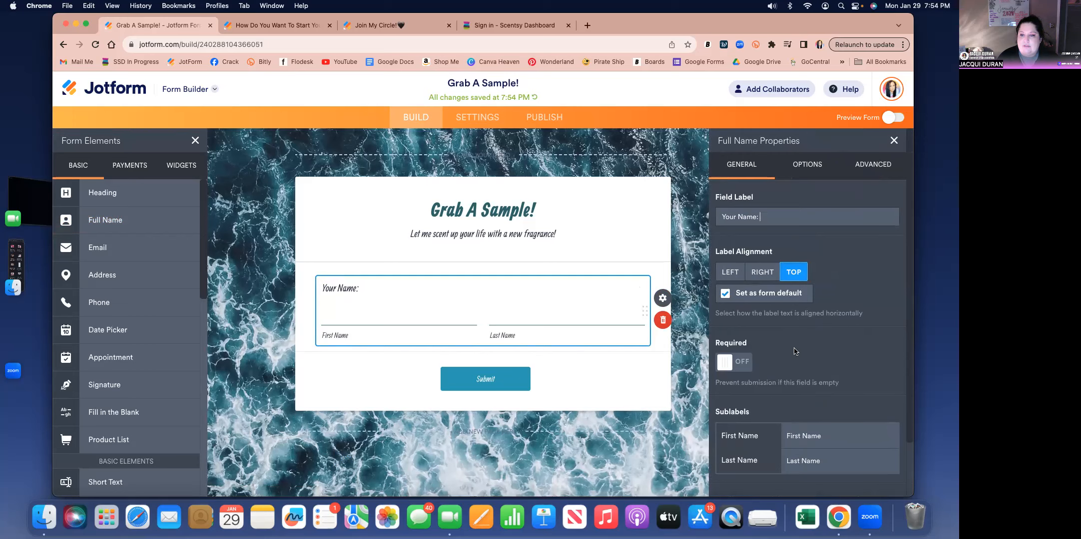
pyautogui.scroll(-3, 794, 351)
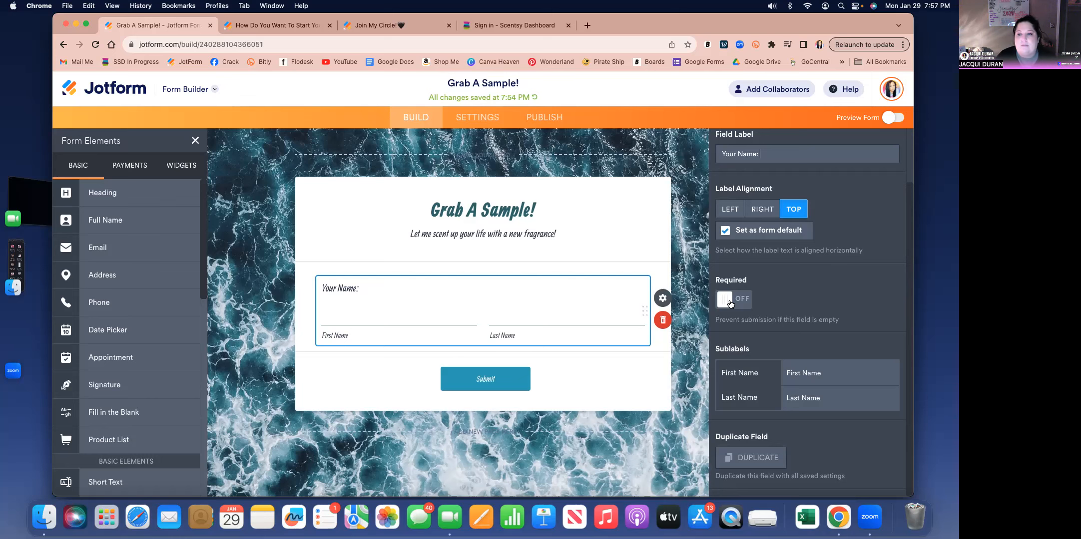
pyautogui.click(730, 301)
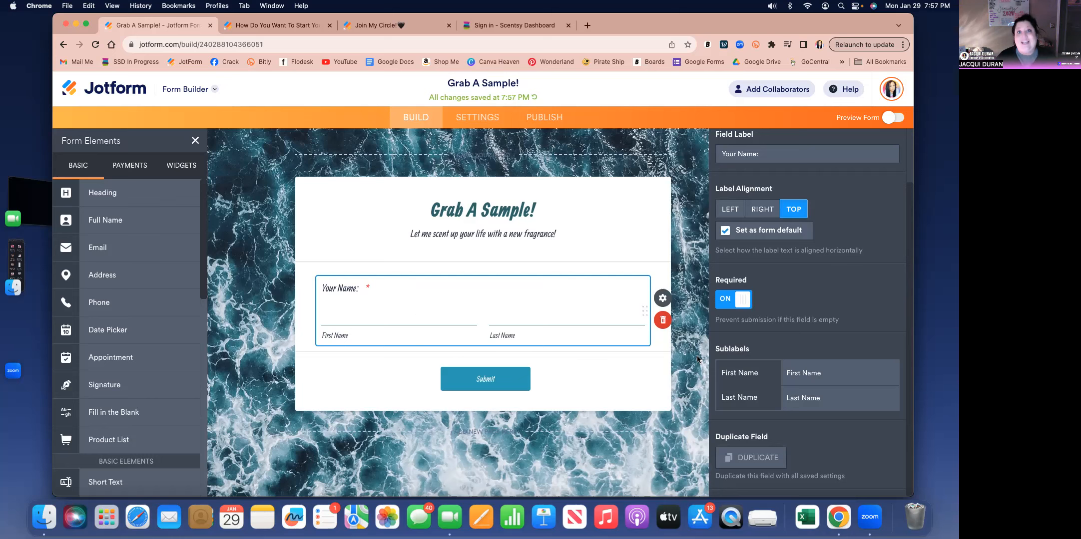
pyautogui.click(826, 365)
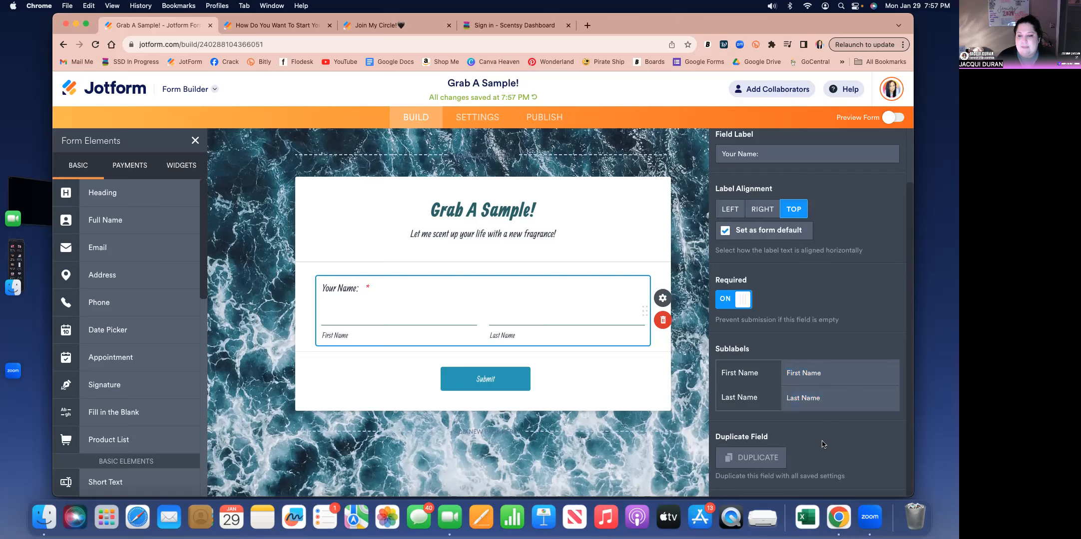
pyautogui.click(277, 345)
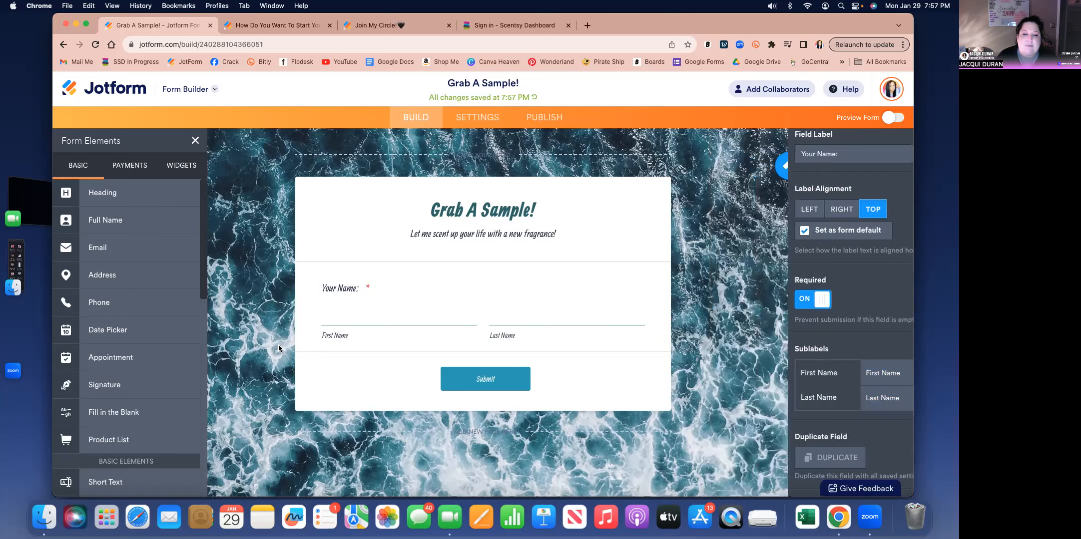
# - Add an Email field and an Address field below the name, and make the address required
pyautogui.click(122, 247)
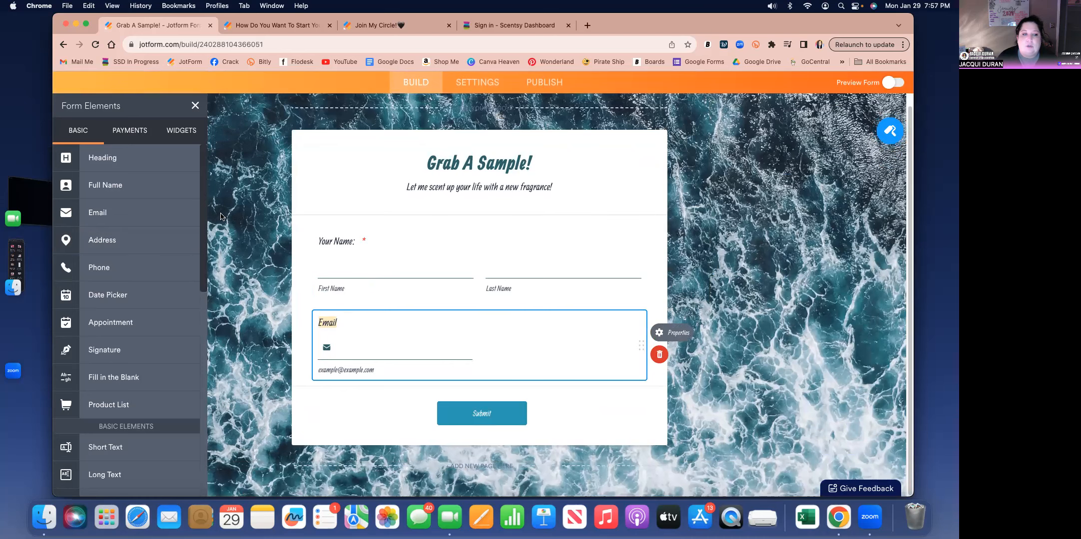
pyautogui.click(141, 241)
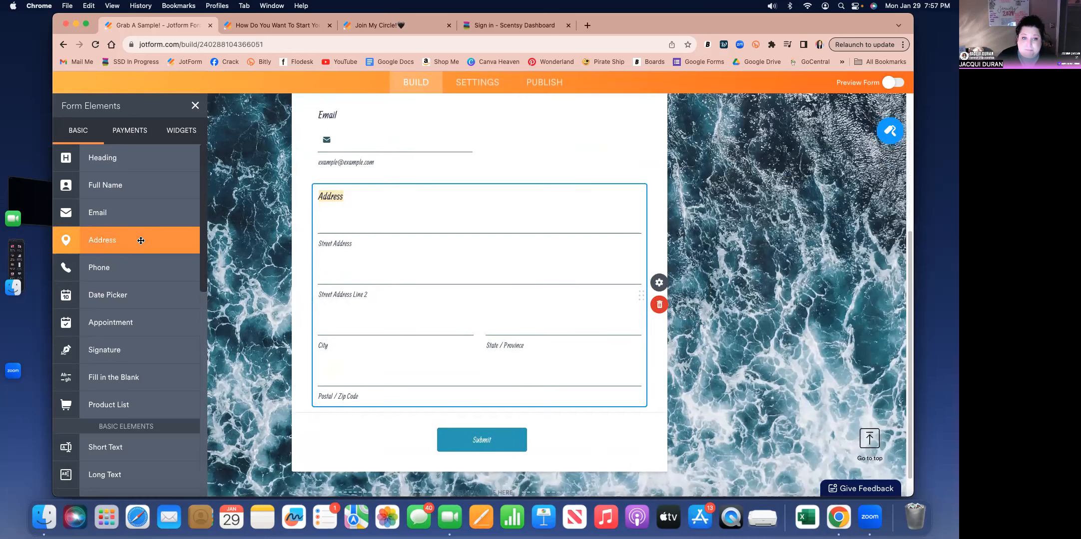
pyautogui.click(657, 283)
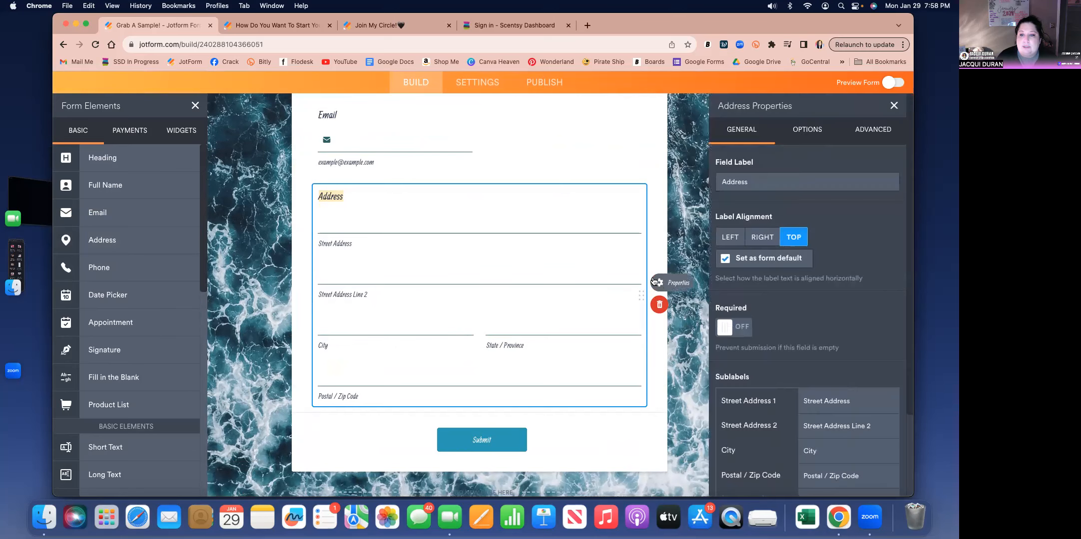
pyautogui.click(728, 328)
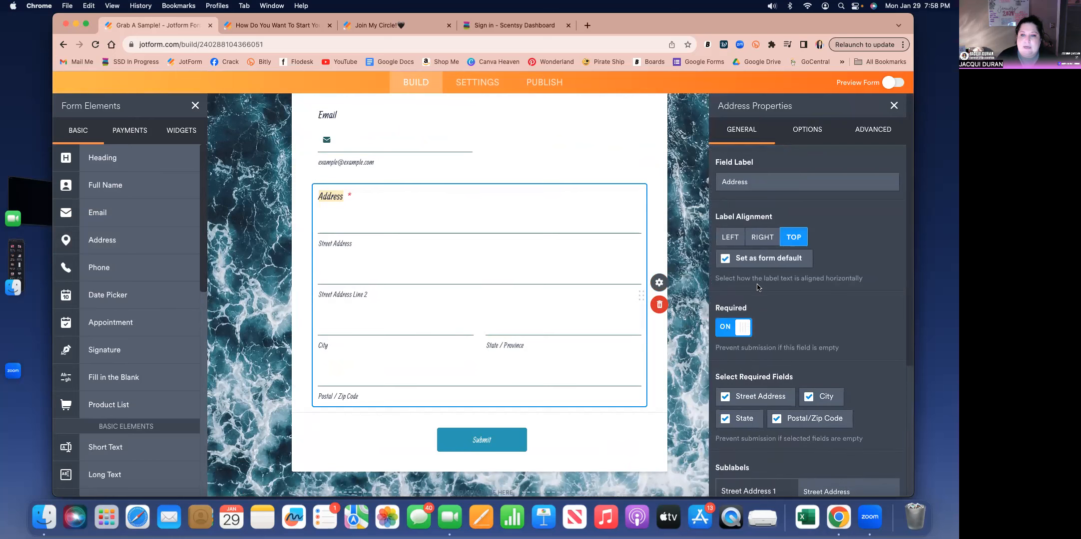
# - Change the address field's label to "Your Address:" and look over its required parts and sublabels
pyautogui.click(721, 182)
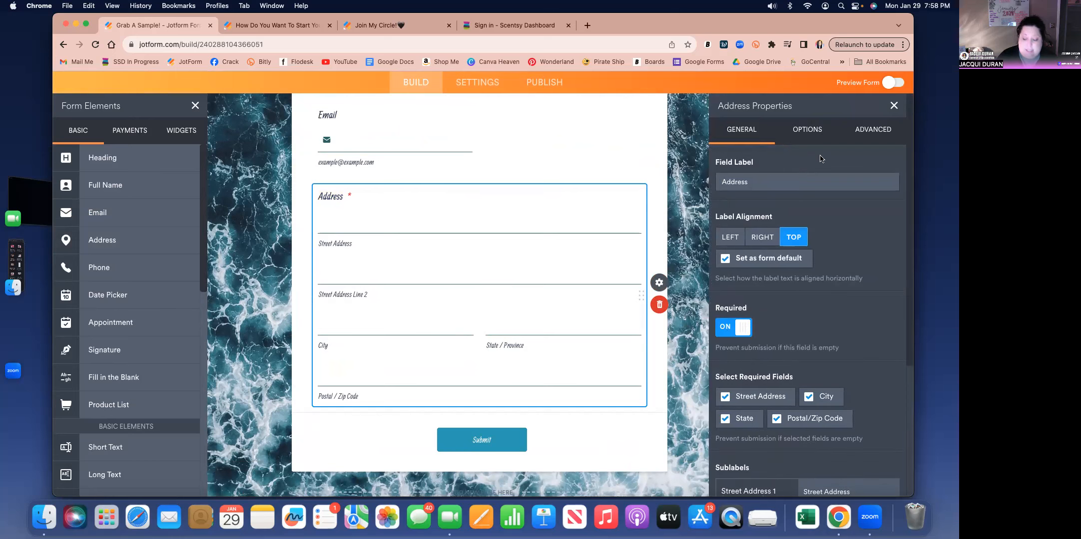
pyautogui.write('Your')
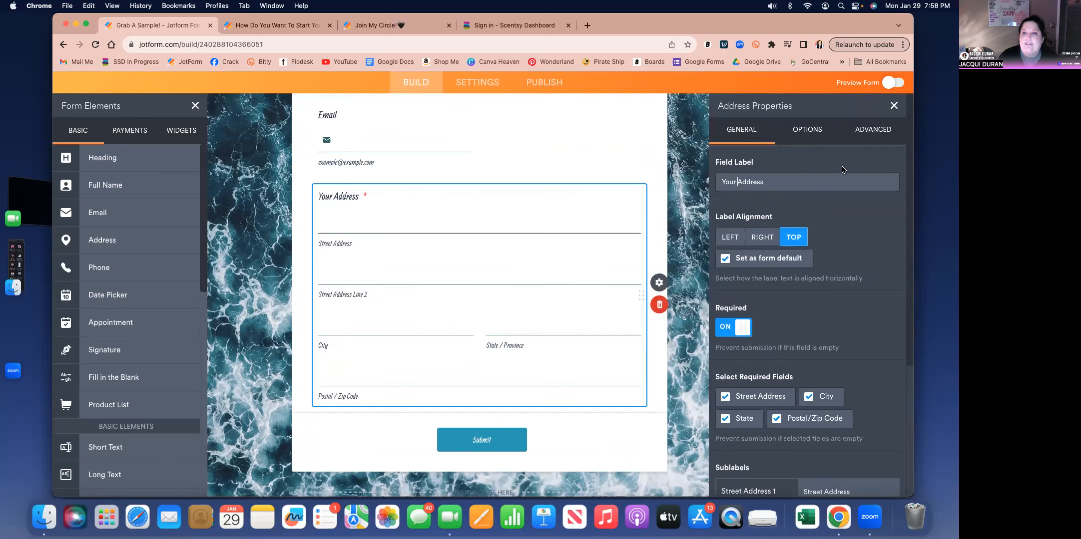
pyautogui.click(783, 182)
pyautogui.write(':')
pyautogui.scroll(-5, 817, 369)
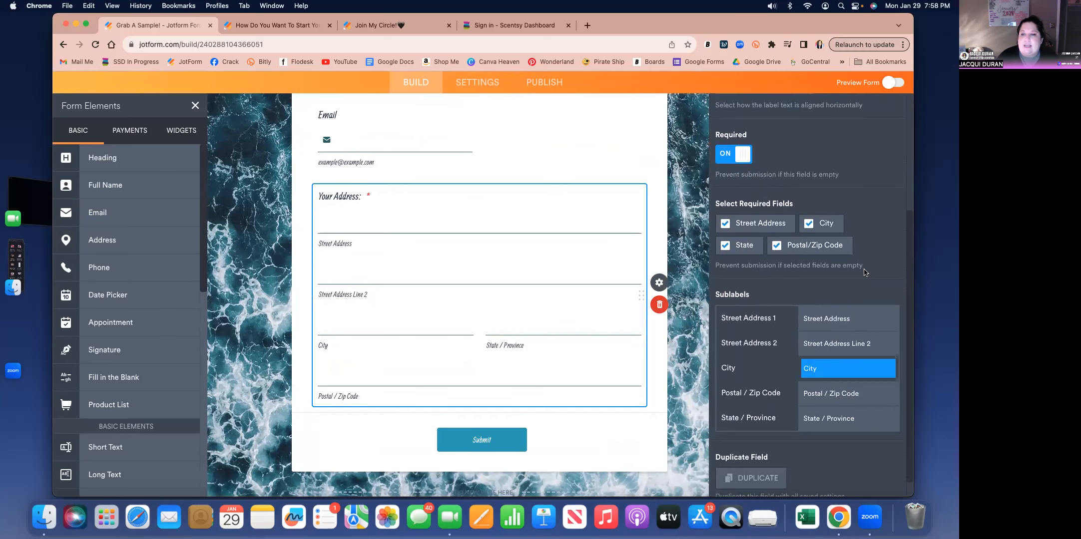
pyautogui.scroll(-1, 829, 360)
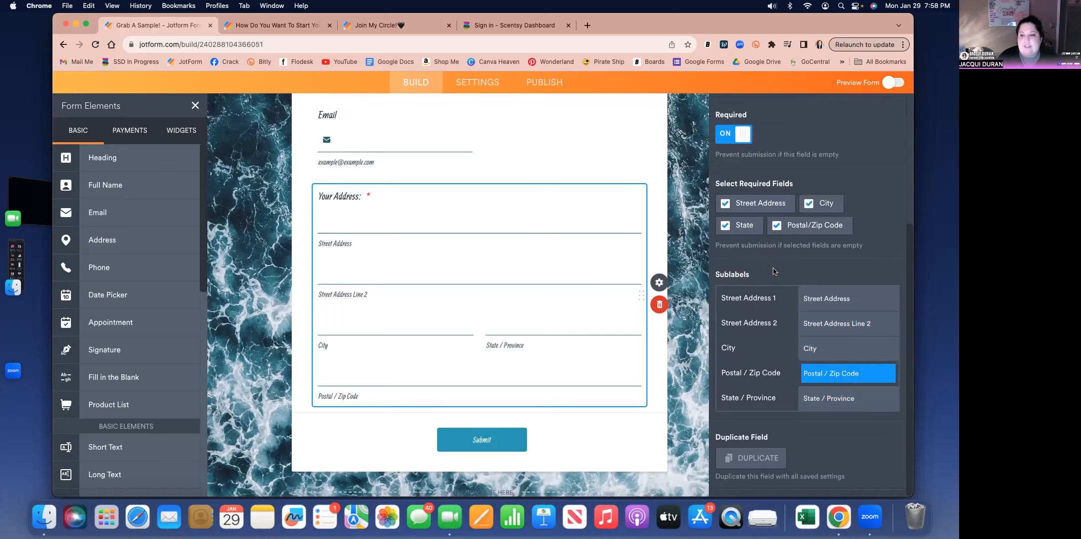
pyautogui.scroll(3, 770, 264)
pyautogui.scroll(1, 766, 261)
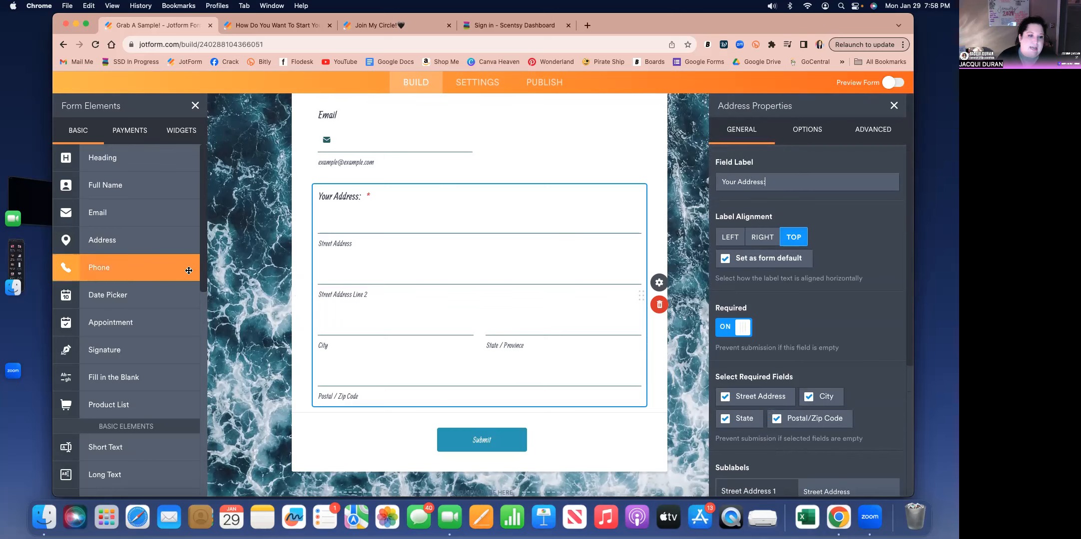
# - Add a Fill in the Blank element below the address and make it required
pyautogui.scroll(-2, 201, 266)
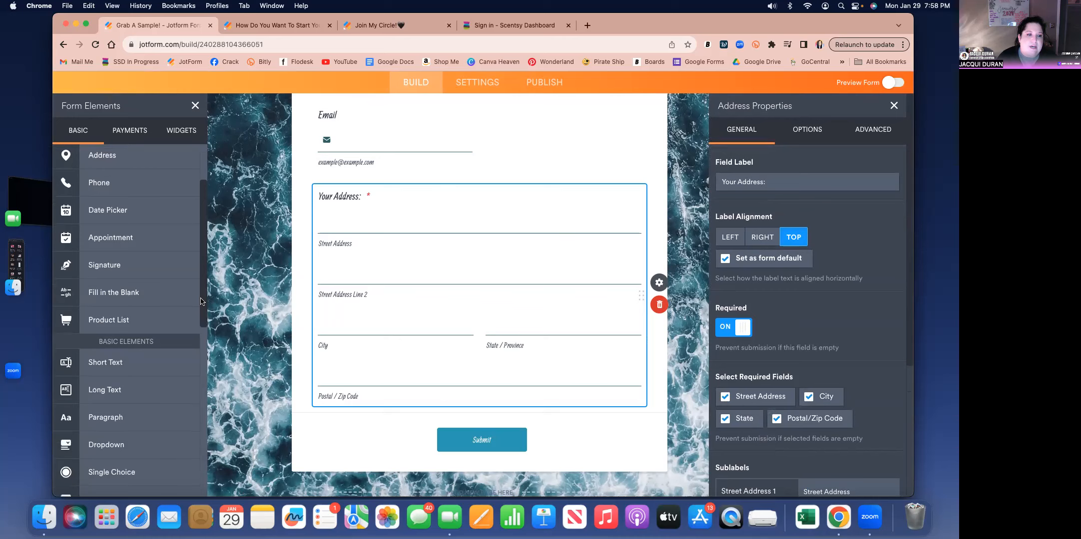
pyautogui.click(147, 300)
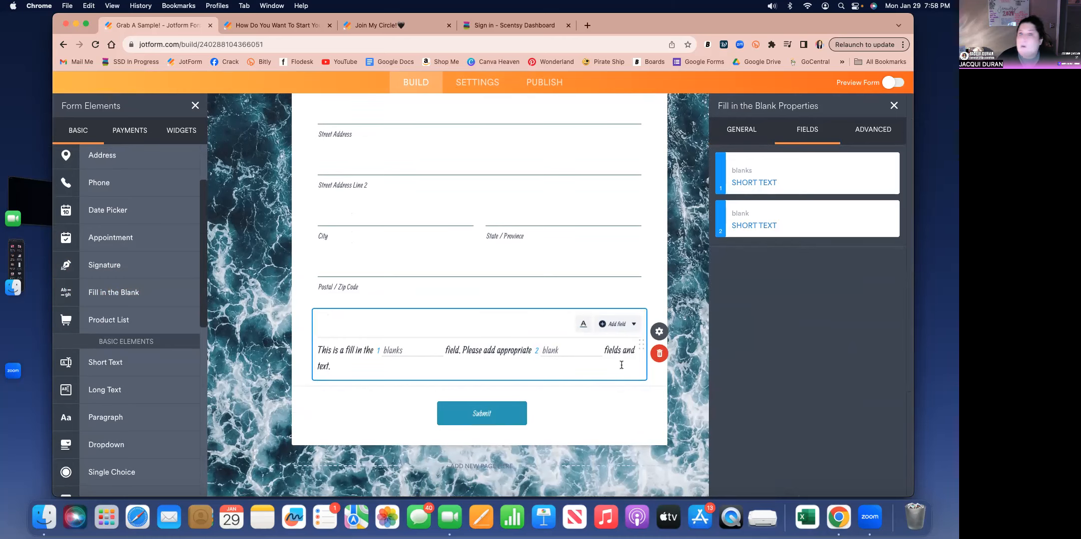
pyautogui.click(728, 135)
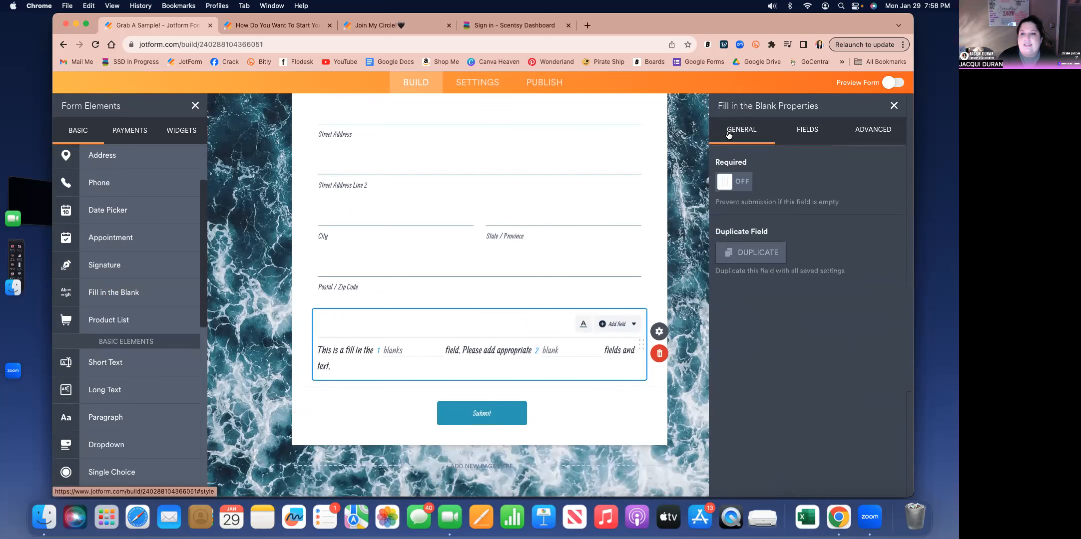
pyautogui.click(726, 186)
# - Set the sublabel of the first blank in the Fill in the Blank element to "fragrance family"
pyautogui.click(807, 129)
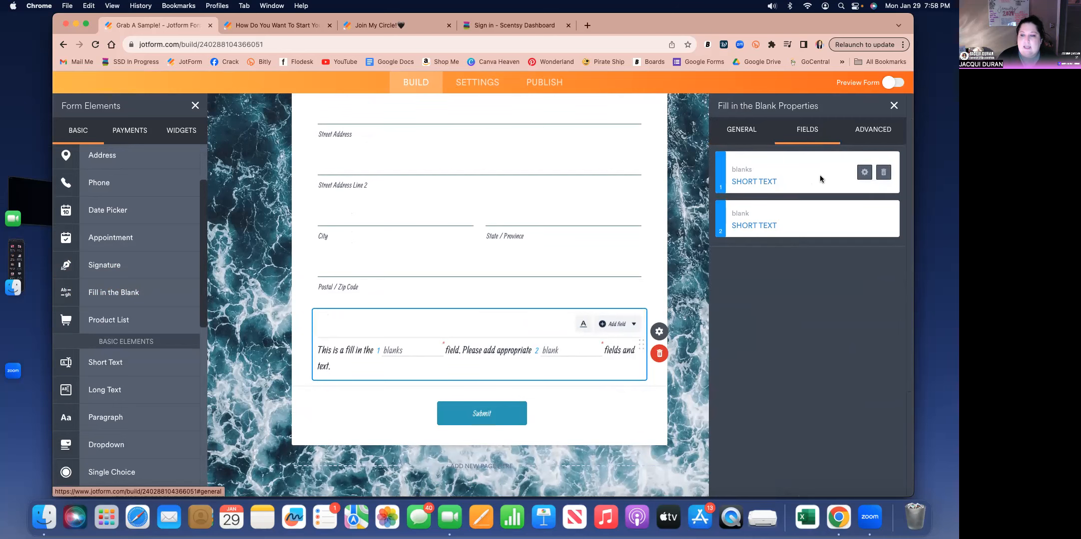
pyautogui.click(866, 175)
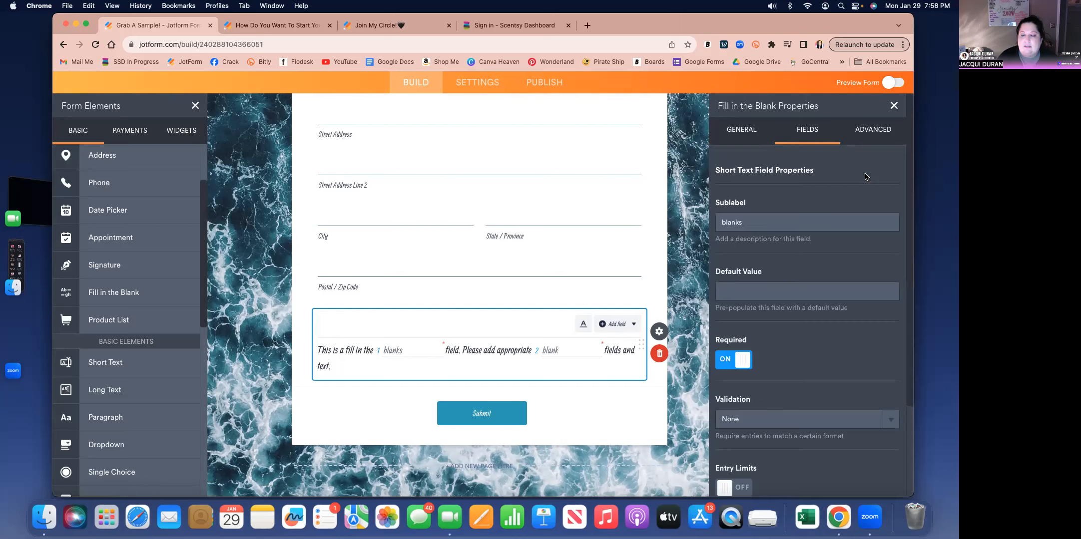
pyautogui.click(757, 223)
pyautogui.press('BackSpace')
pyautogui.press('BackSpace')
pyautogui.press('BackSpace')
pyautogui.press('BackSpace')
pyautogui.press('BackSpace')
pyautogui.press('BackSpace')
pyautogui.write('fragran')
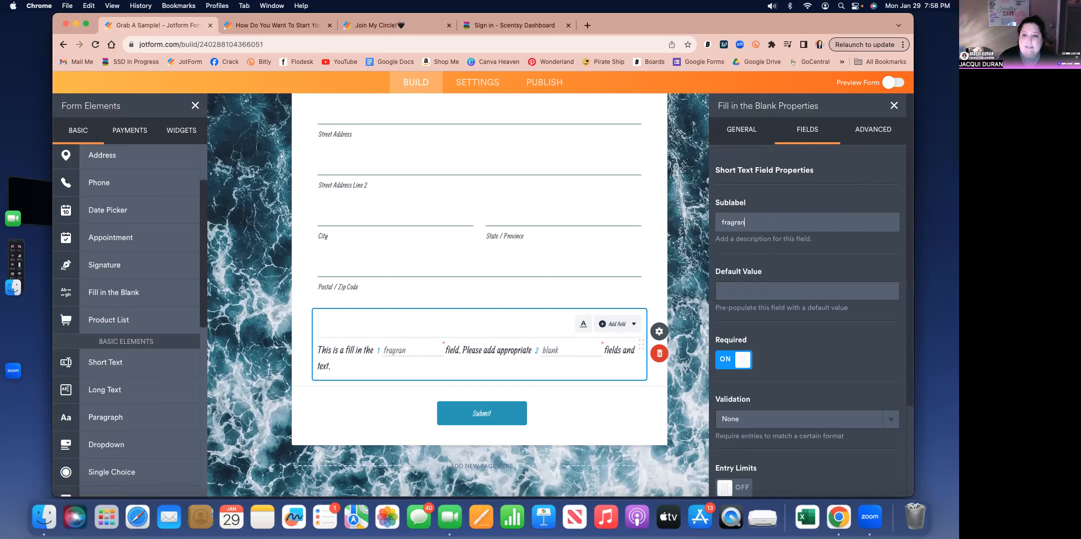
pyautogui.write('ce family')
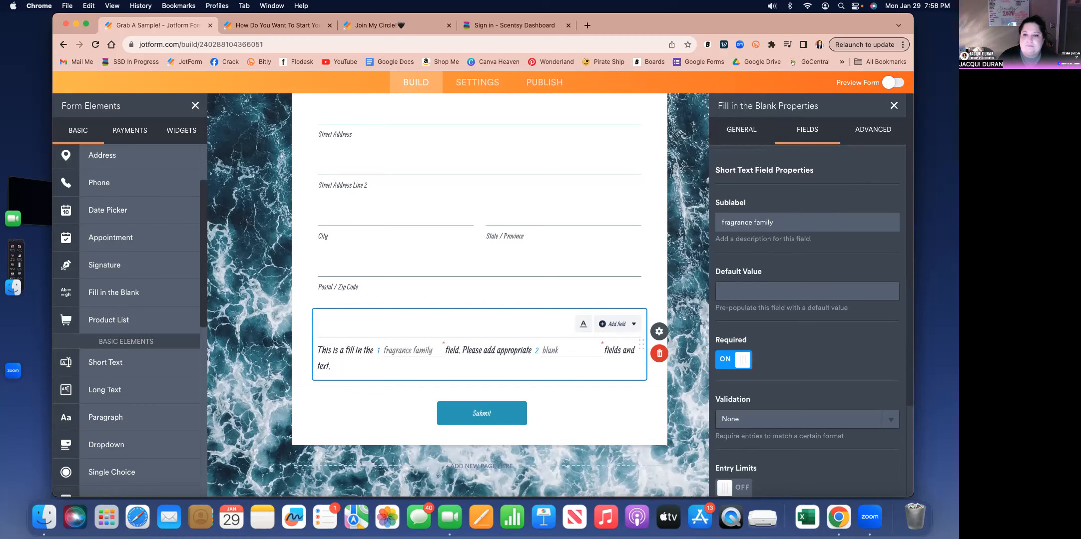
pyautogui.scroll(10, 809, 361)
pyautogui.scroll(-10, 808, 361)
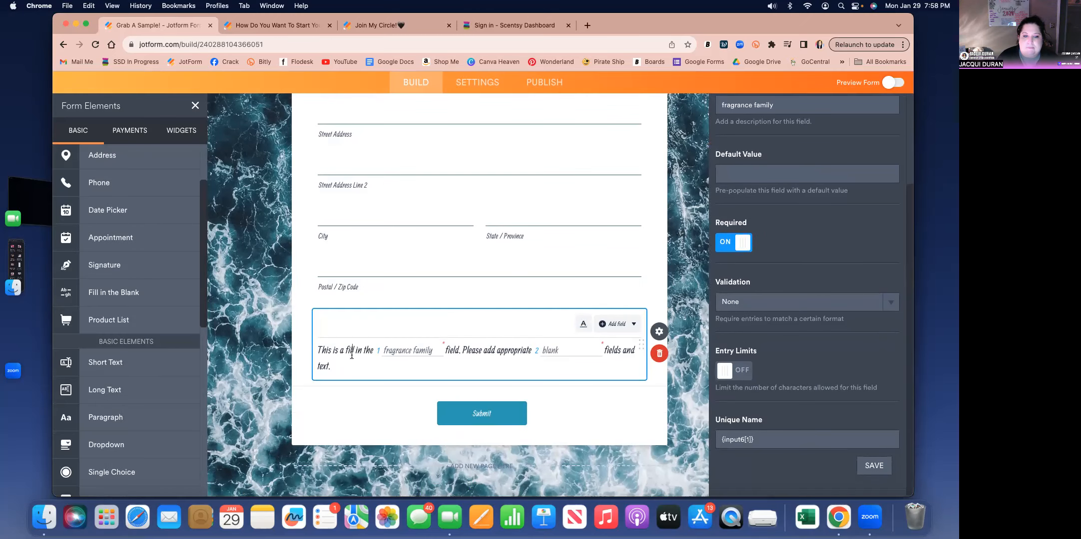
# - Change the text before the first blank to "My favorite type of scent is" and remove the word "field" after that blank
pyautogui.moveTo(318, 350); pyautogui.dragTo(372, 350)
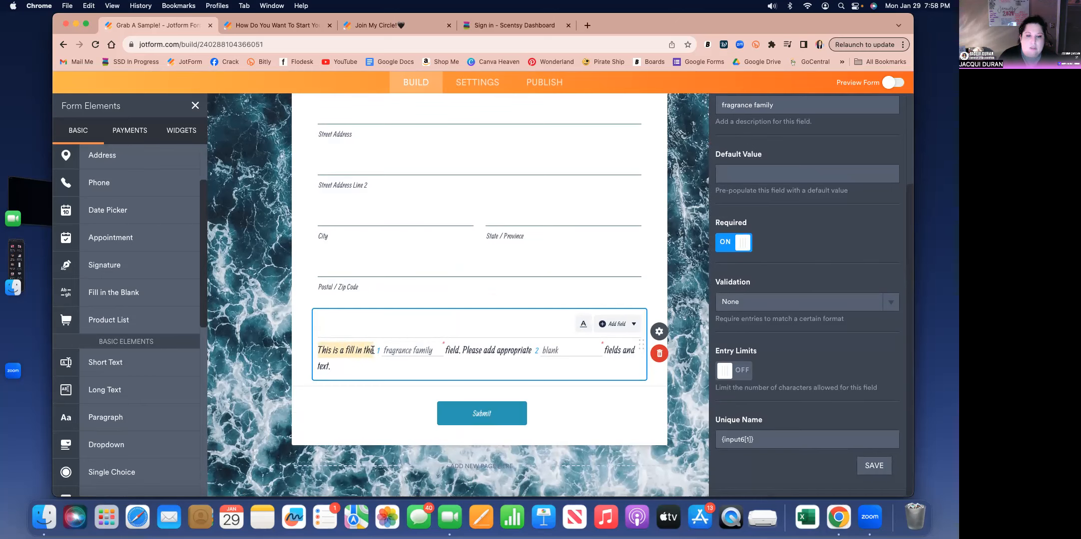
pyautogui.press('BackSpace')
pyautogui.write('My favor')
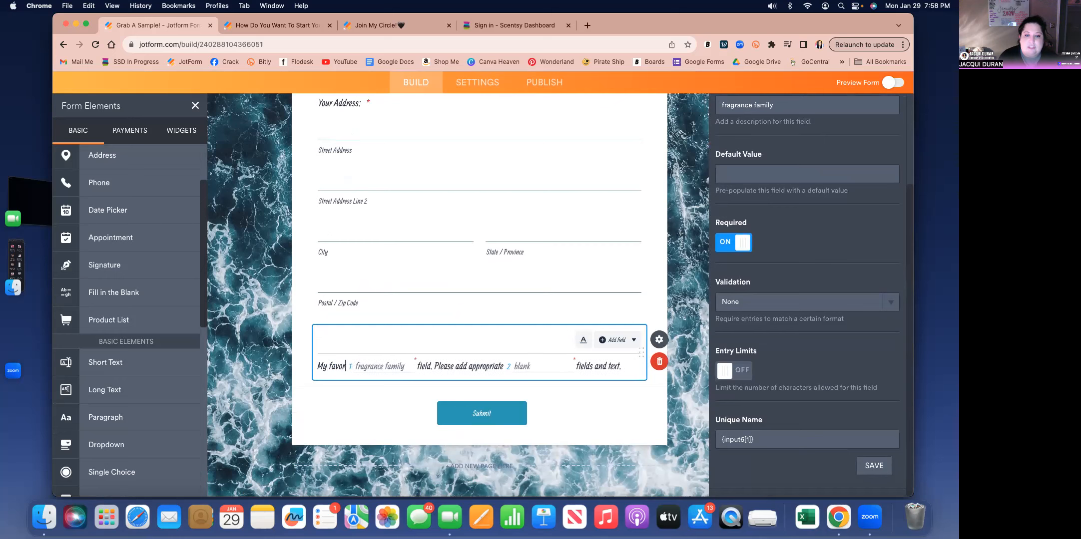
pyautogui.write('ite type ')
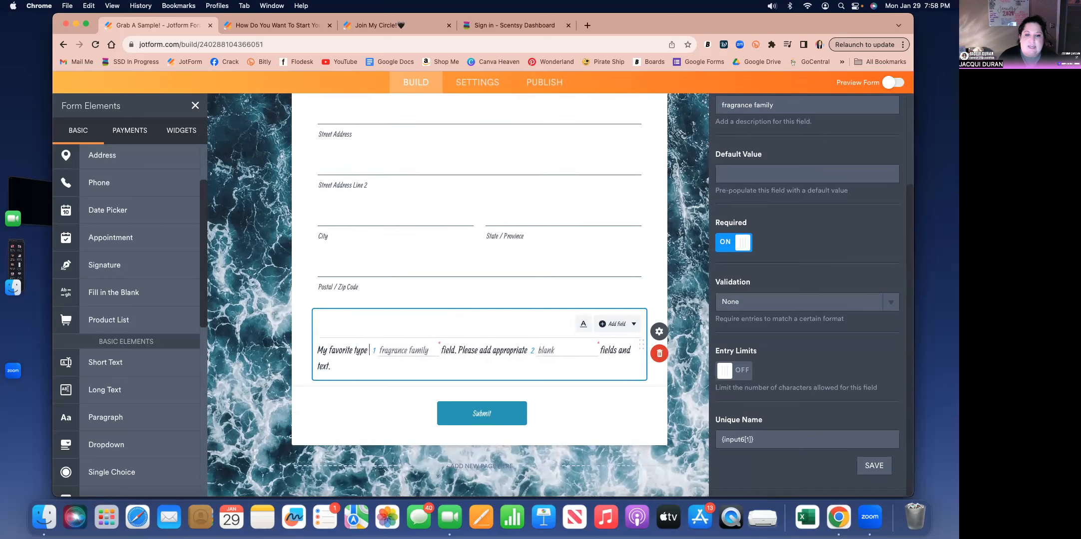
pyautogui.write('of scent is')
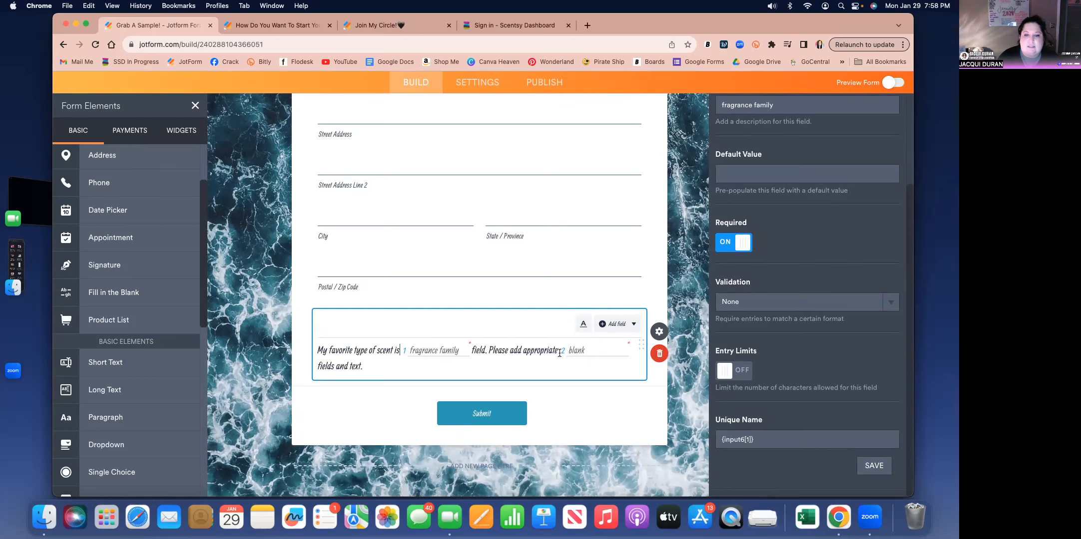
pyautogui.moveTo(472, 349); pyautogui.dragTo(485, 349)
pyautogui.press('BackSpace')
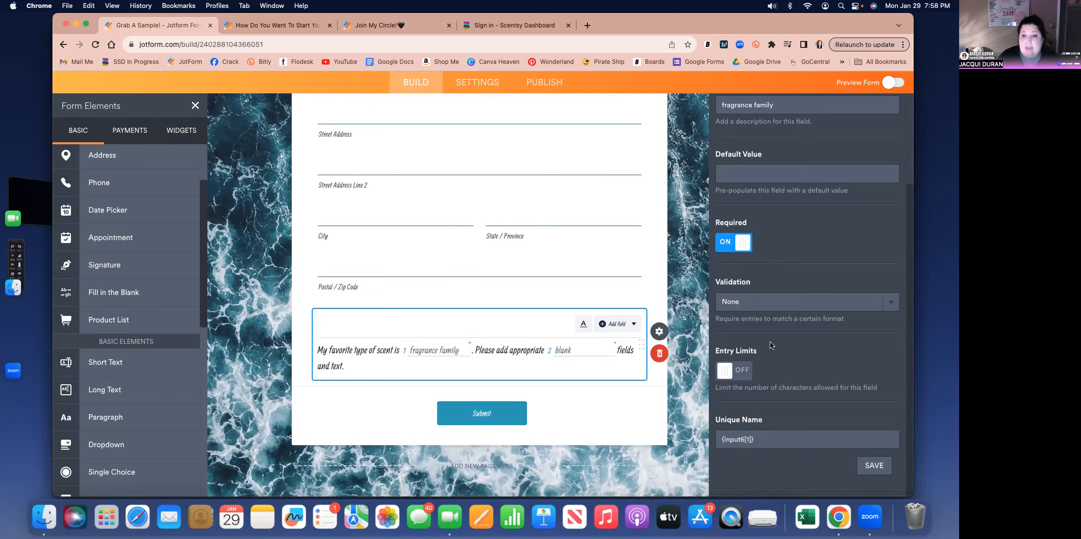
# - Look over the Fill in the Blank element's advanced options and the first blank's field properties
pyautogui.scroll(3, 772, 345)
pyautogui.click(874, 131)
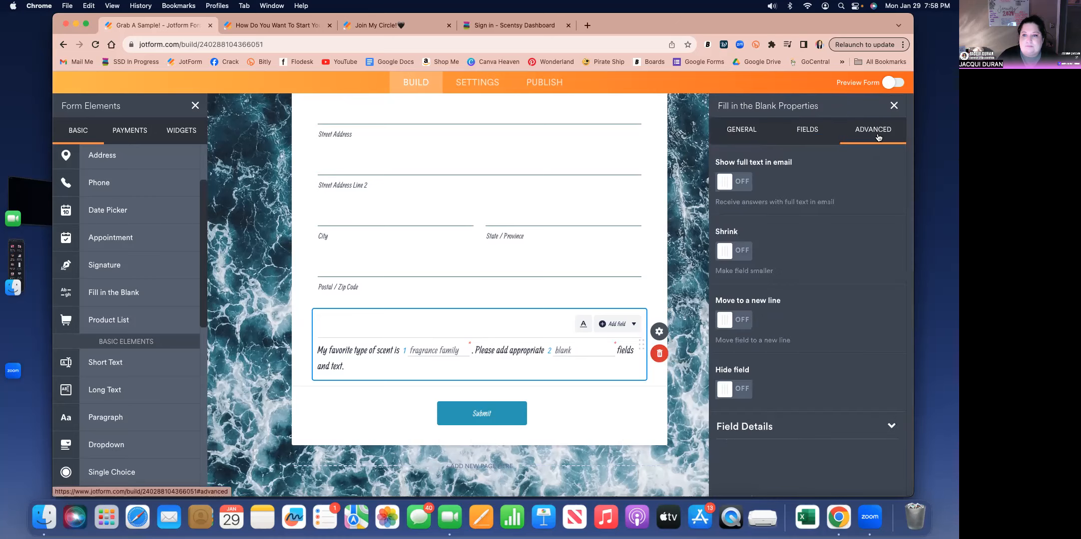
pyautogui.click(805, 133)
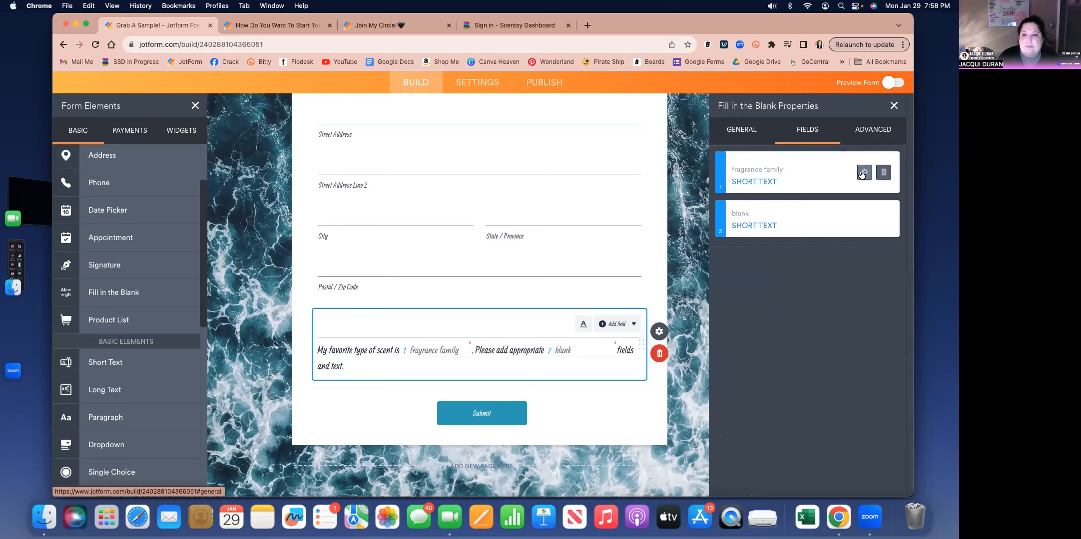
pyautogui.click(863, 172)
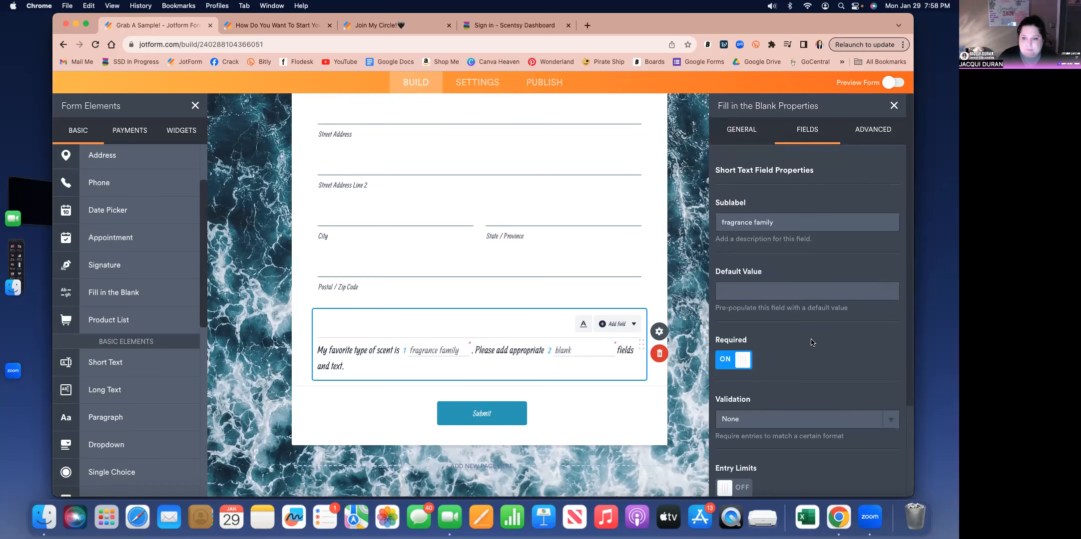
pyautogui.scroll(-5, 813, 343)
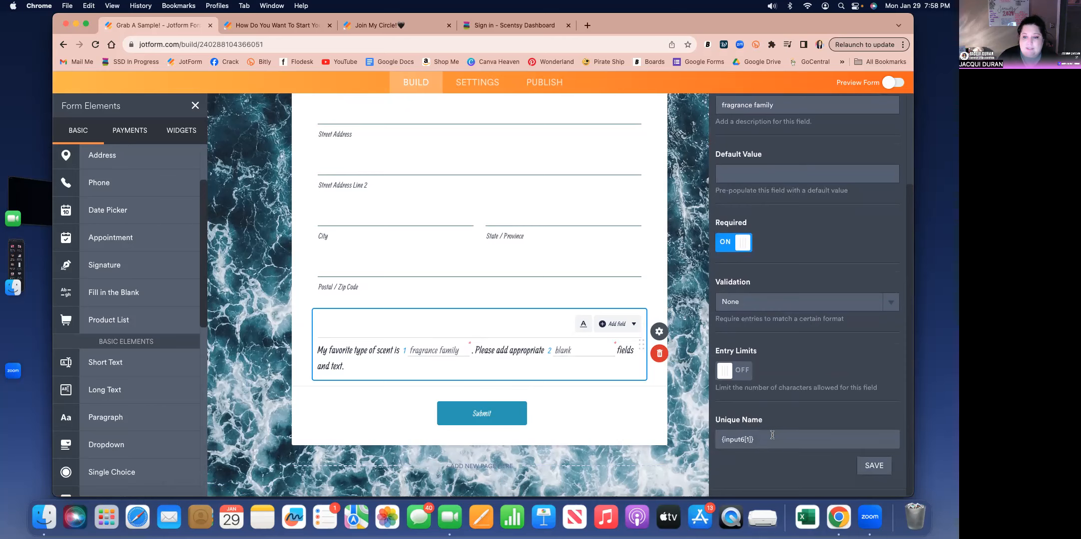
# - Replace the "Please add appropriate" text before the second blank with "I love"
pyautogui.click(505, 350)
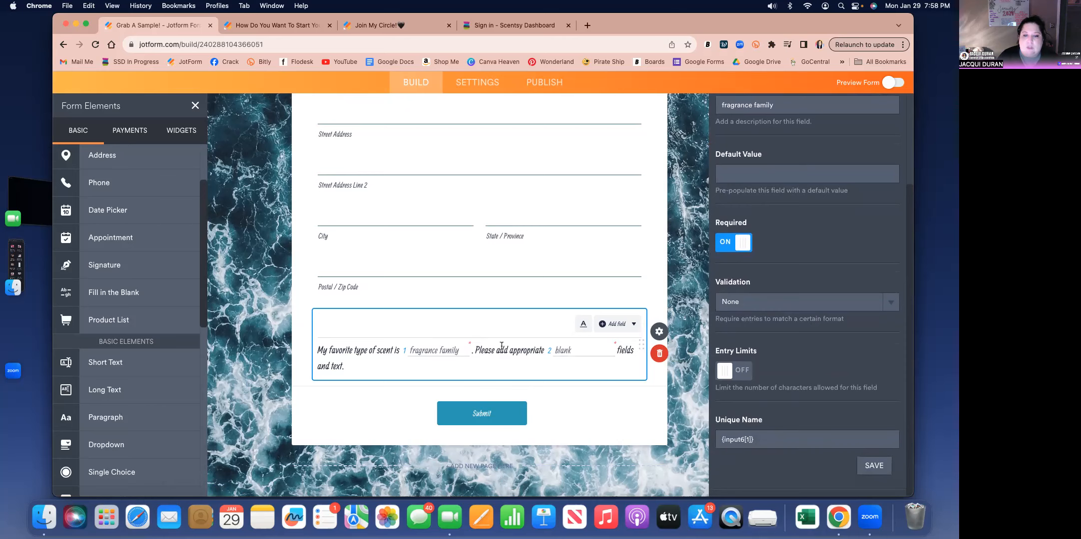
pyautogui.moveTo(474, 350); pyautogui.dragTo(556, 354)
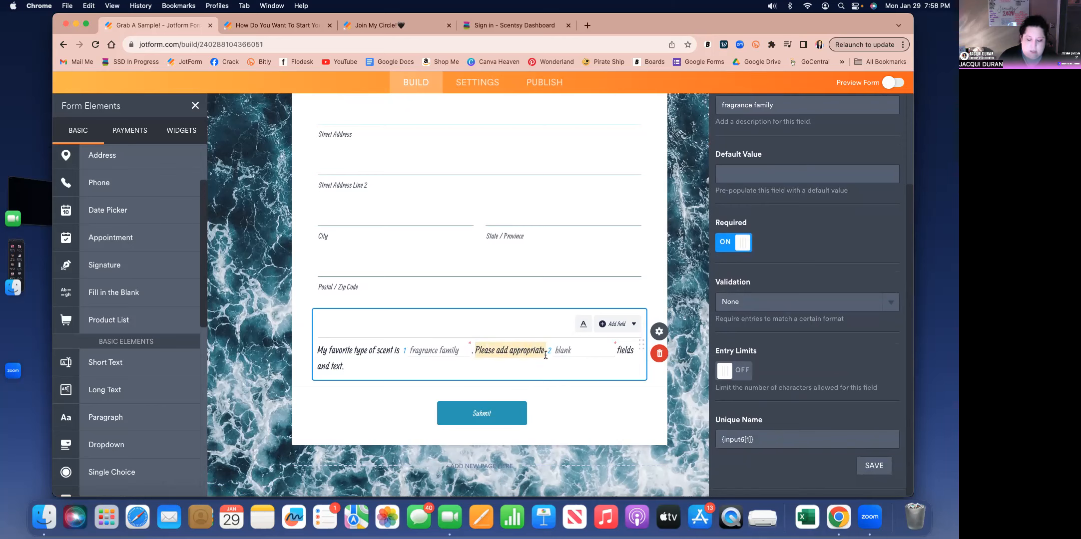
pyautogui.press('BackSpace')
pyautogui.write('I love')
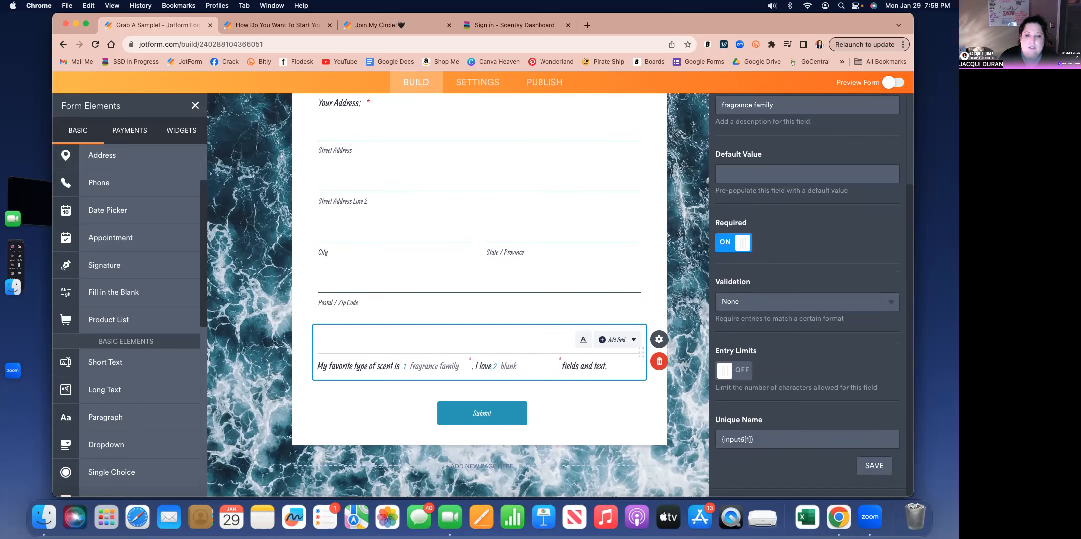
pyautogui.write(' s')
pyautogui.press('BackSpace')
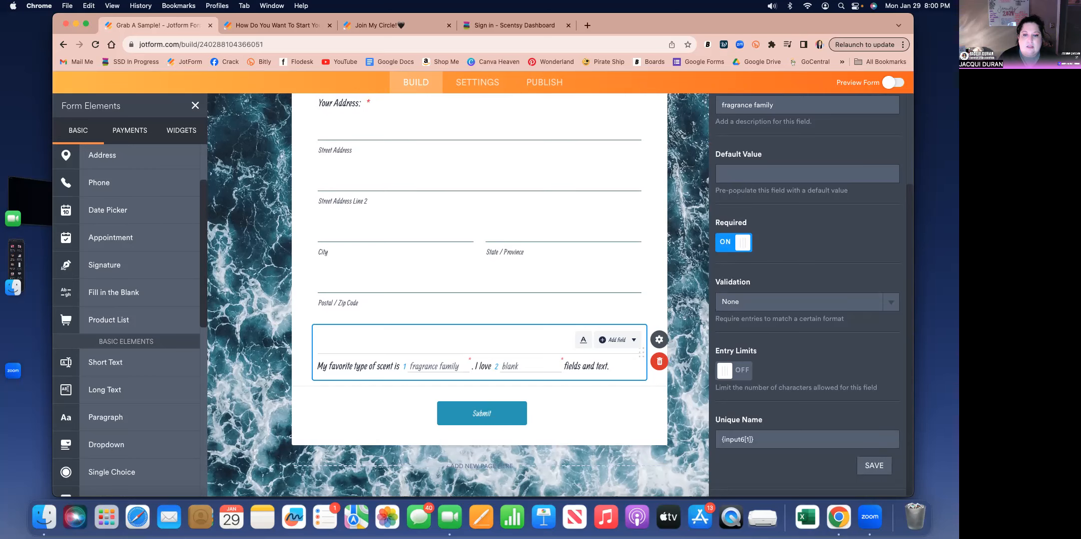
# - Set the sublabel of the second blank to "Spring/Summer or Fall/Winter"
pyautogui.scroll(2, 519, 409)
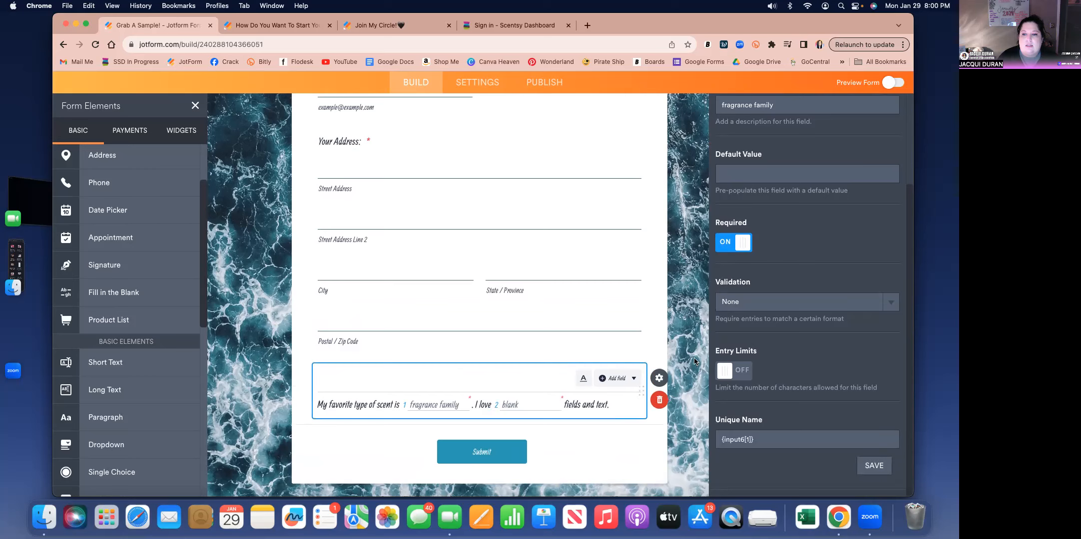
pyautogui.click(520, 407)
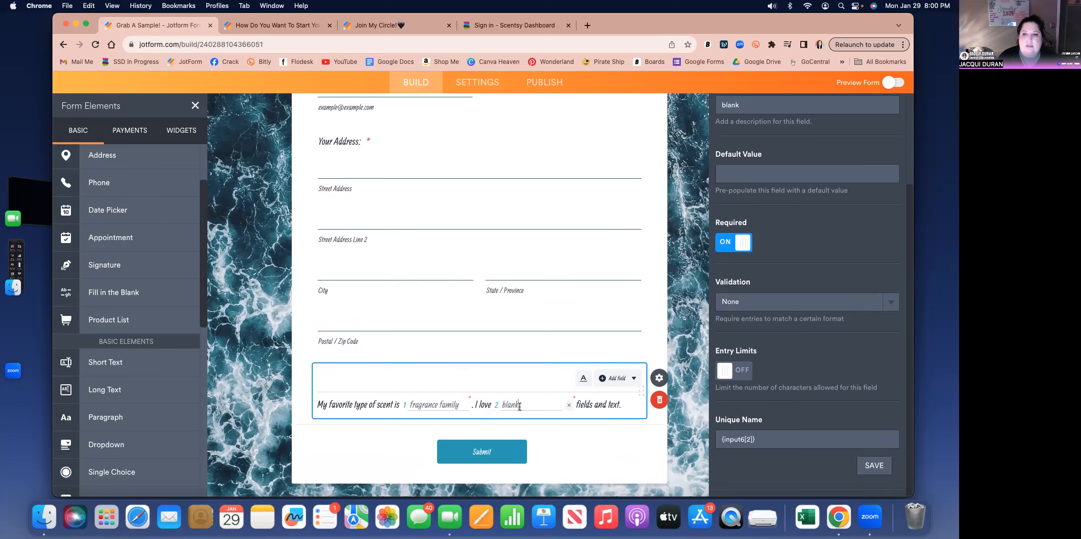
pyautogui.scroll(3, 740, 223)
pyautogui.moveTo(740, 222); pyautogui.dragTo(702, 223)
pyautogui.write('Spring/Summer')
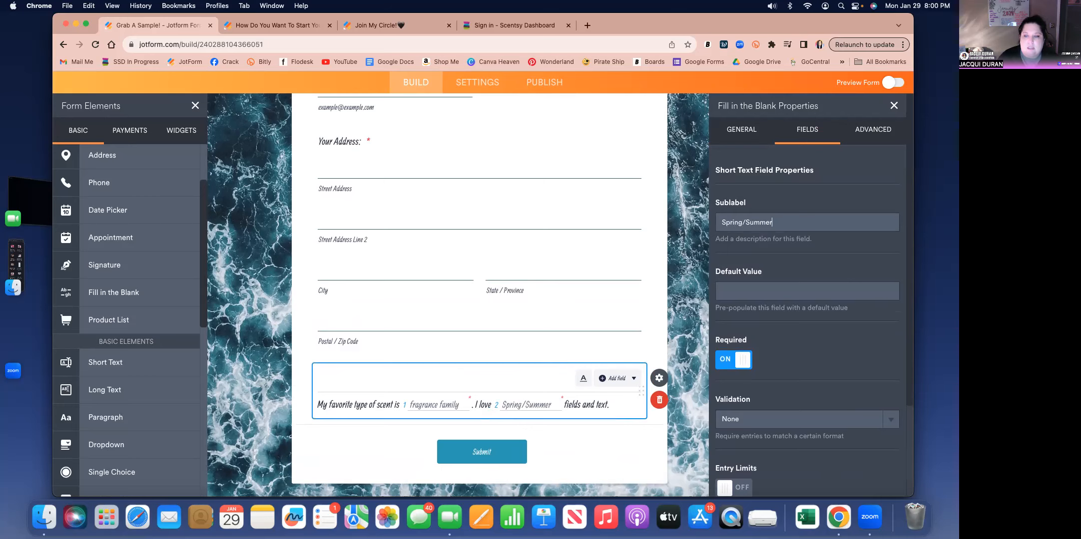
pyautogui.write('or ')
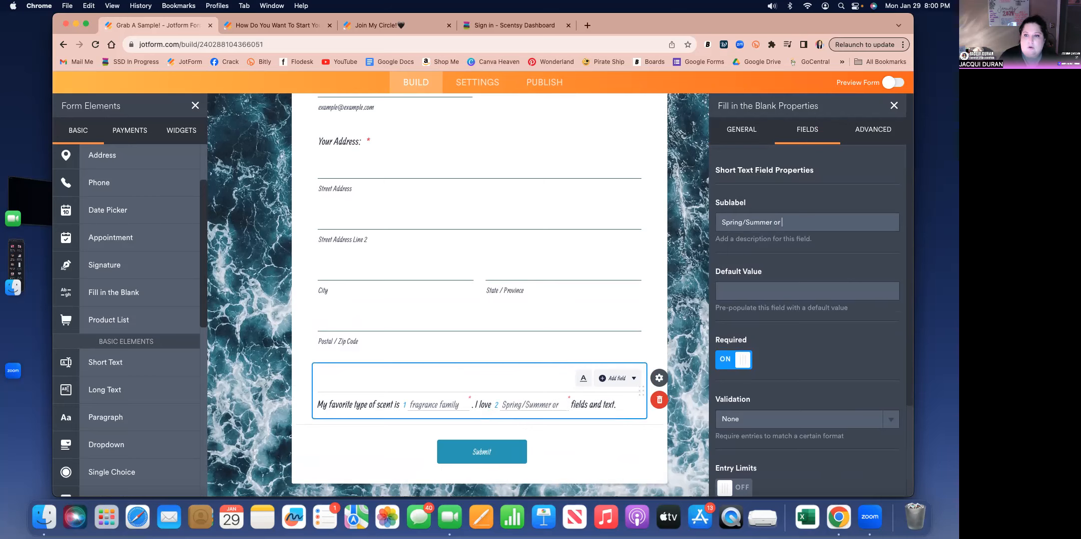
pyautogui.write('Fall/Winter')
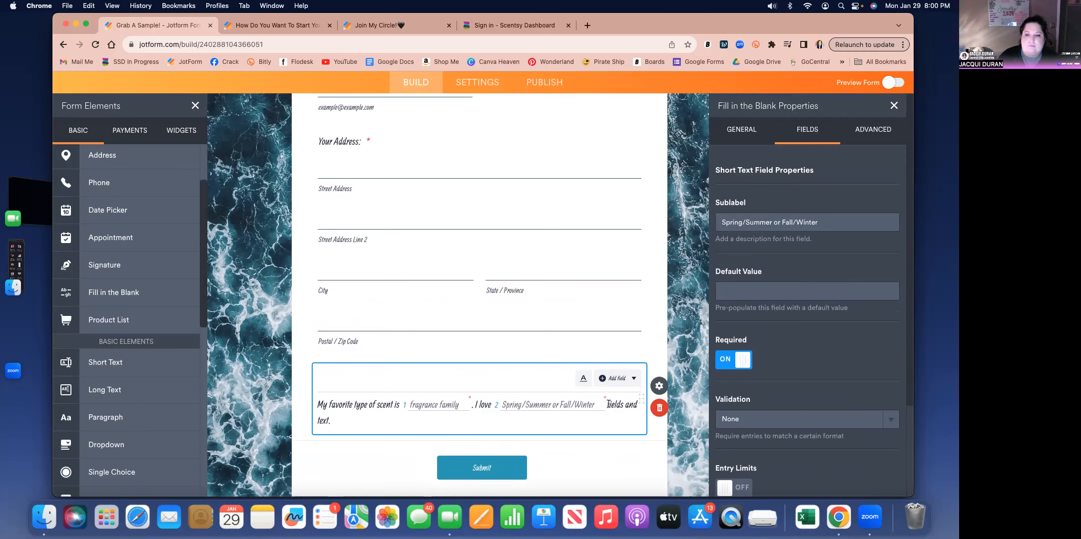
# - Replace the closing text after the second blank with "scents the best!"
pyautogui.moveTo(607, 403); pyautogui.dragTo(611, 414)
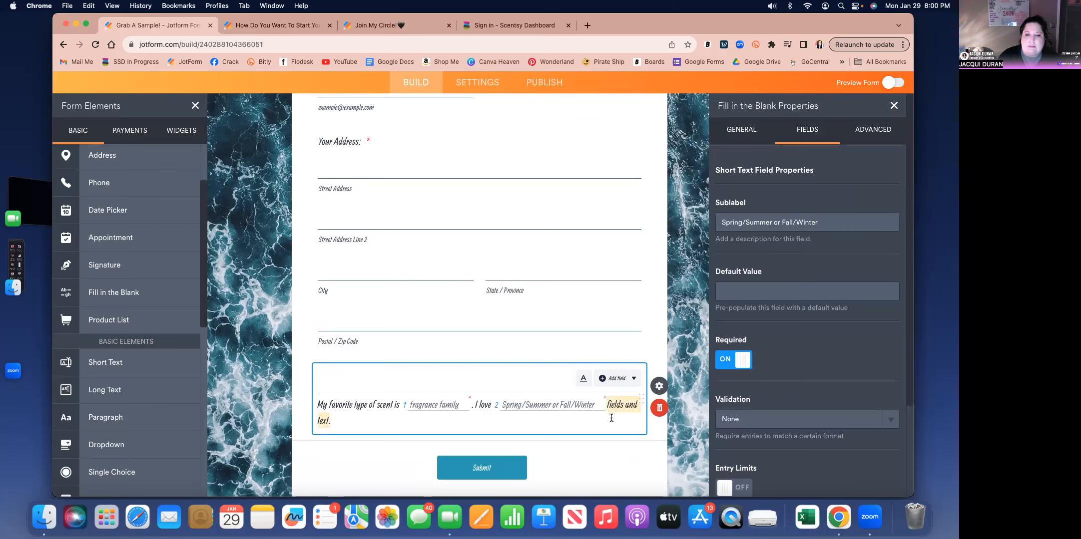
pyautogui.press('BackSpace')
pyautogui.write('scents the best!')
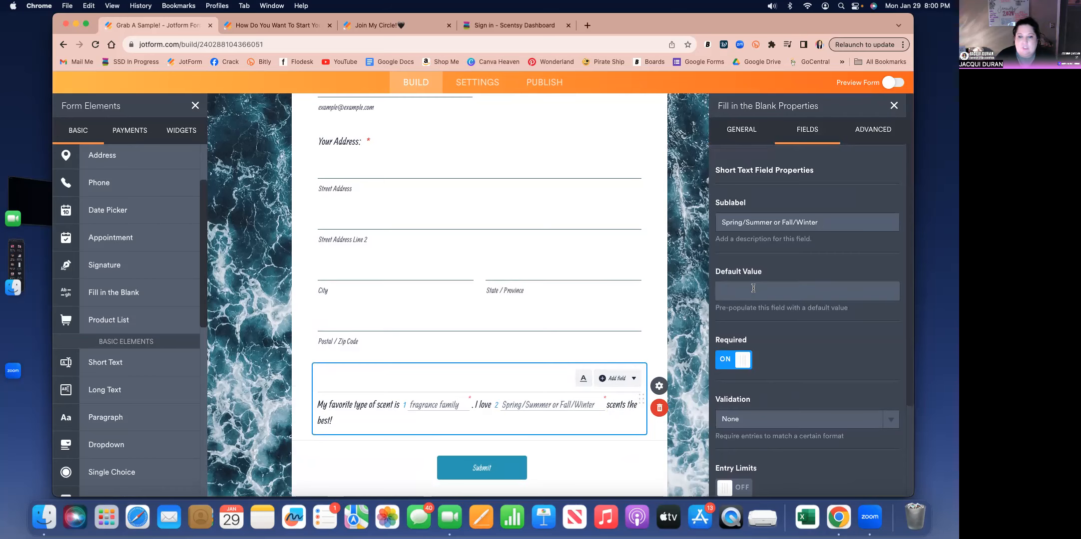
pyautogui.click(754, 288)
pyautogui.write('fruity')
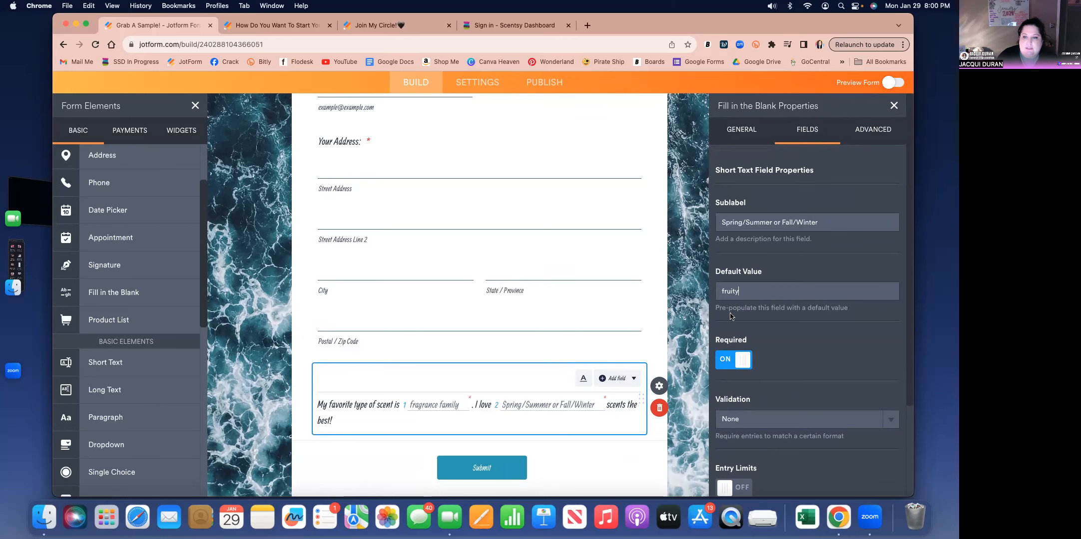
pyautogui.moveTo(740, 291); pyautogui.dragTo(716, 291)
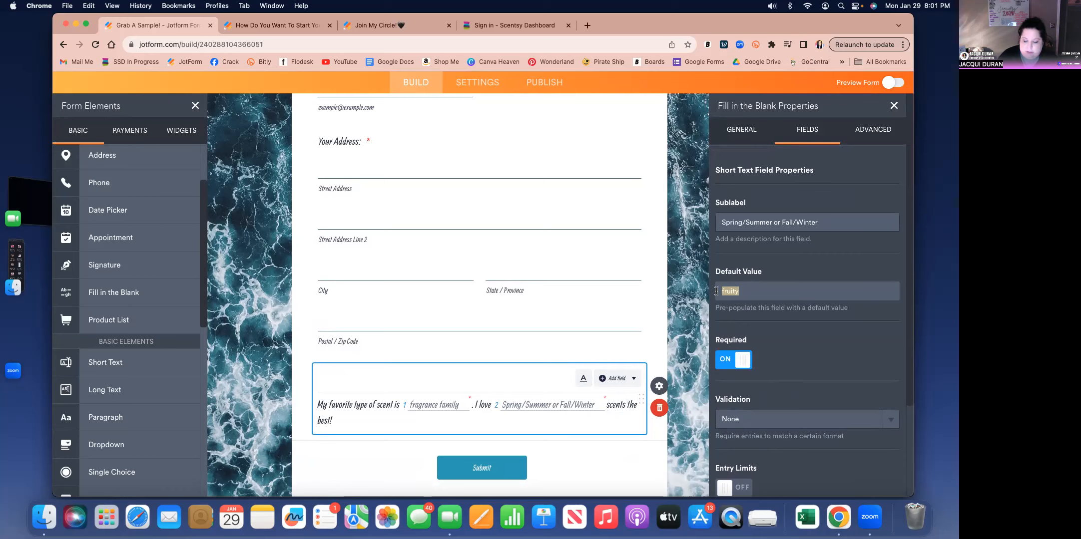
pyautogui.press('BackSpace')
# - Set the default value of the fragrance family blank to "fruity" and of the season blank to "Spring/Summer"
pyautogui.click(435, 406)
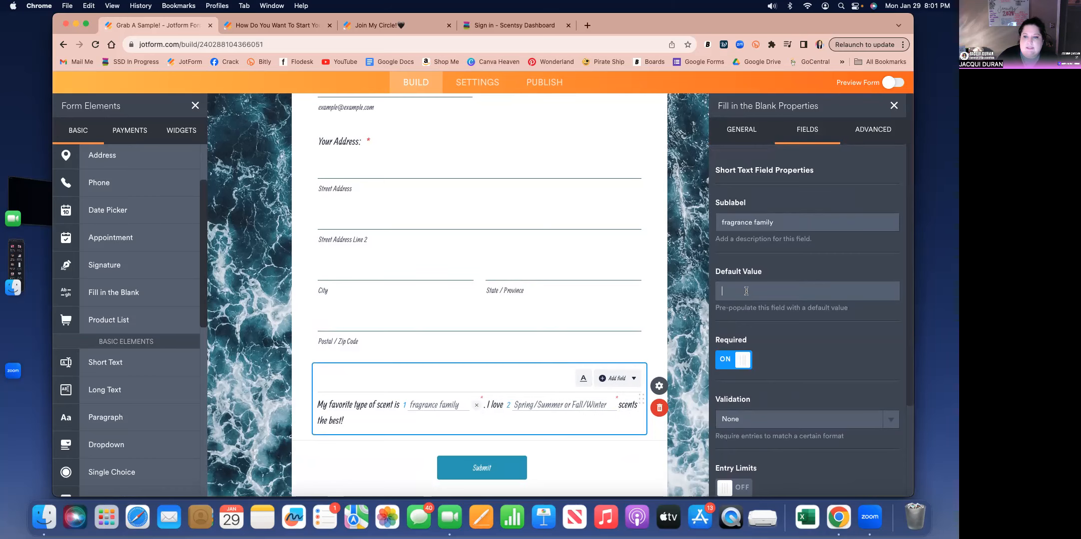
pyautogui.write('fruity')
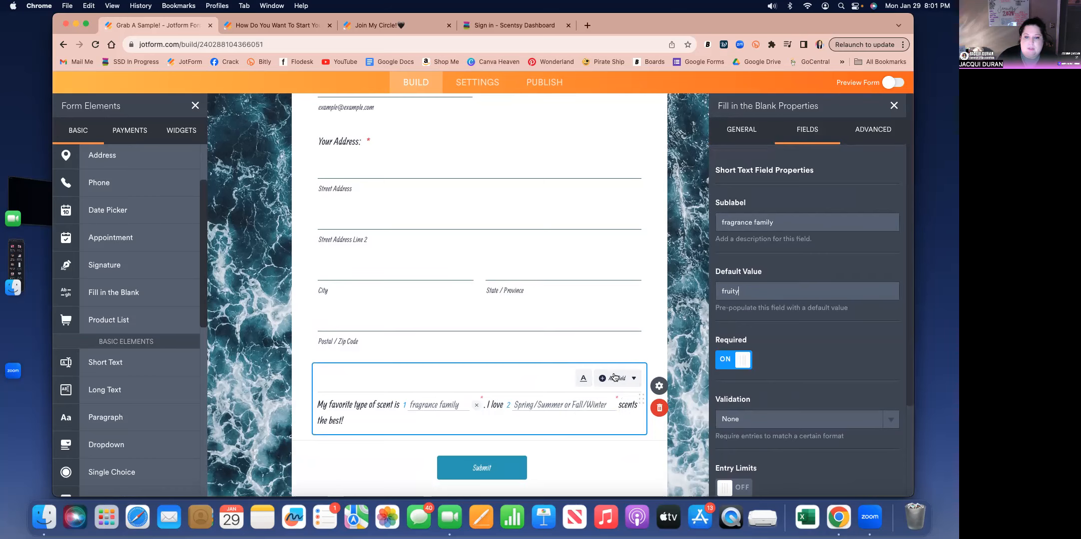
pyautogui.click(557, 406)
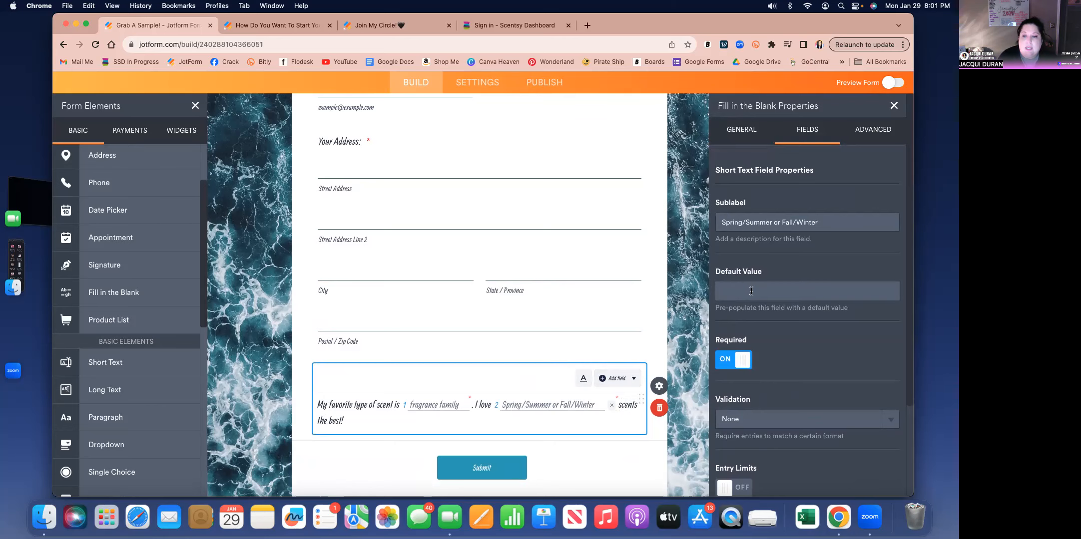
pyautogui.write('Spring/Summer')
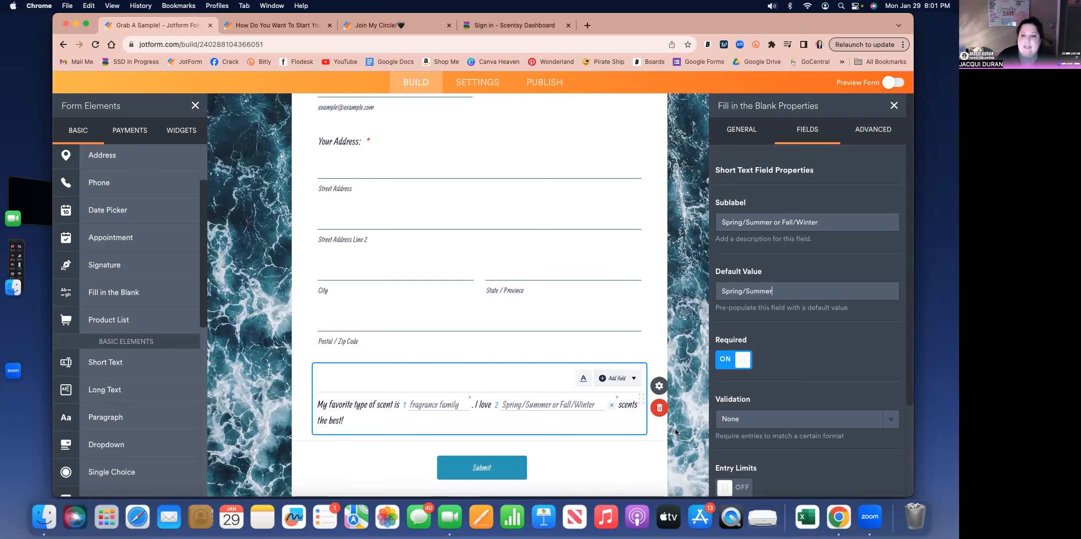
pyautogui.click(682, 365)
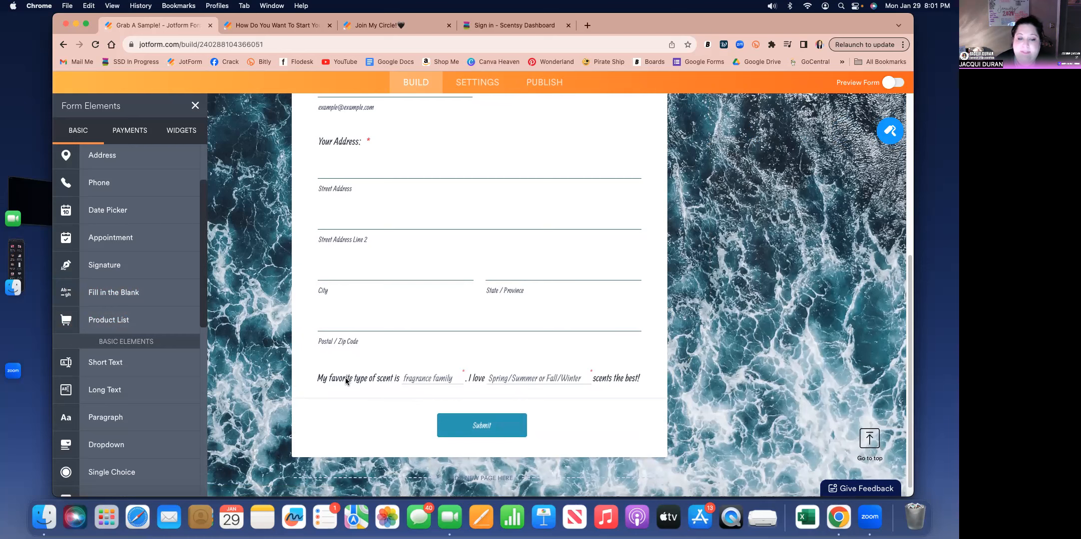
pyautogui.click(409, 380)
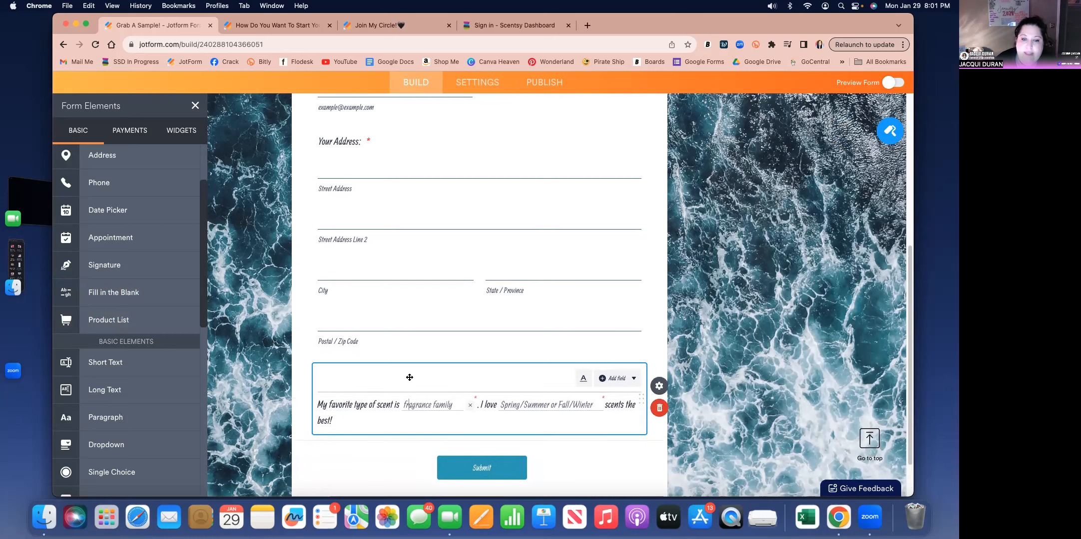
pyautogui.click(739, 344)
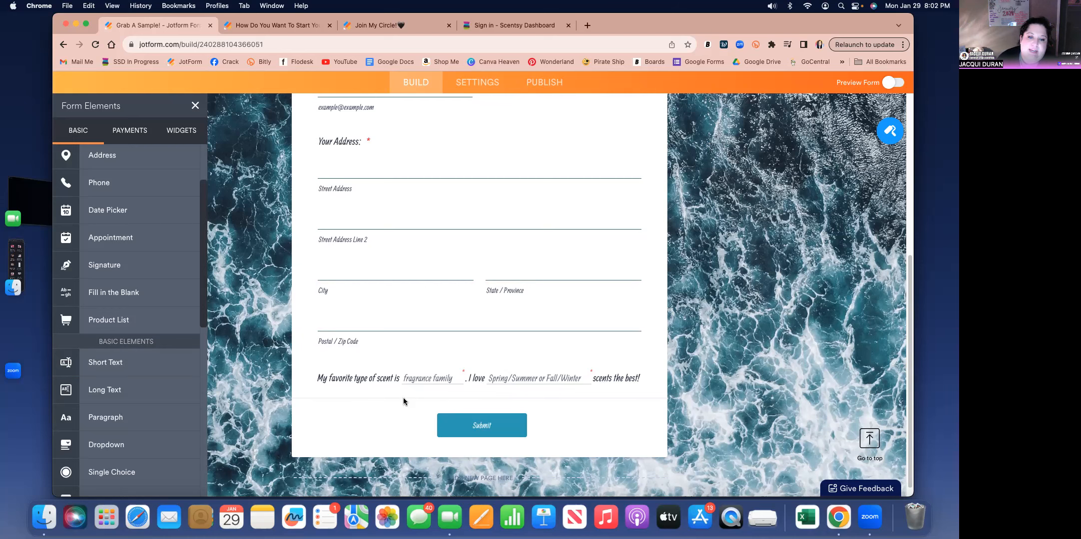
pyautogui.scroll(-6, 161, 393)
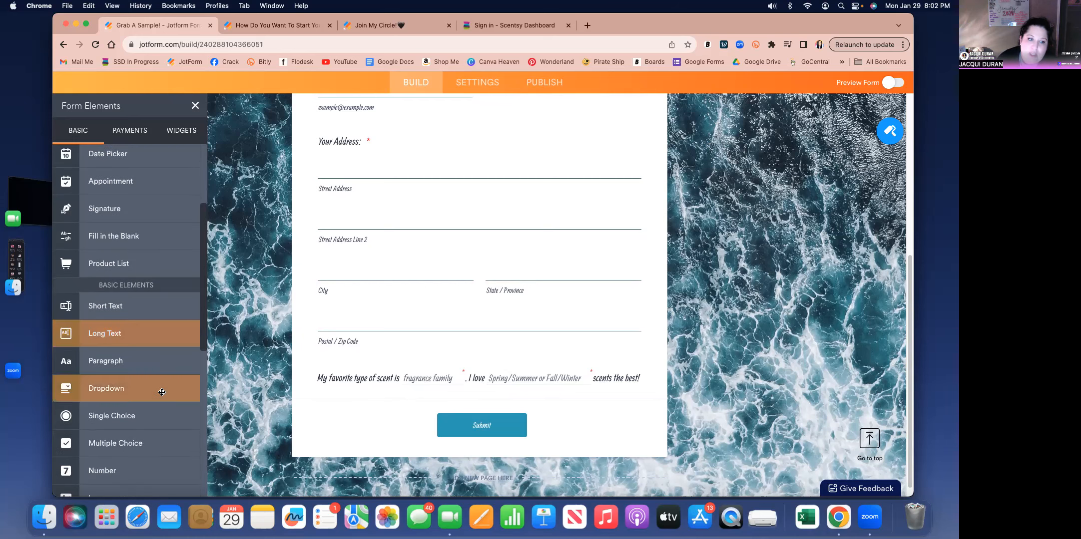